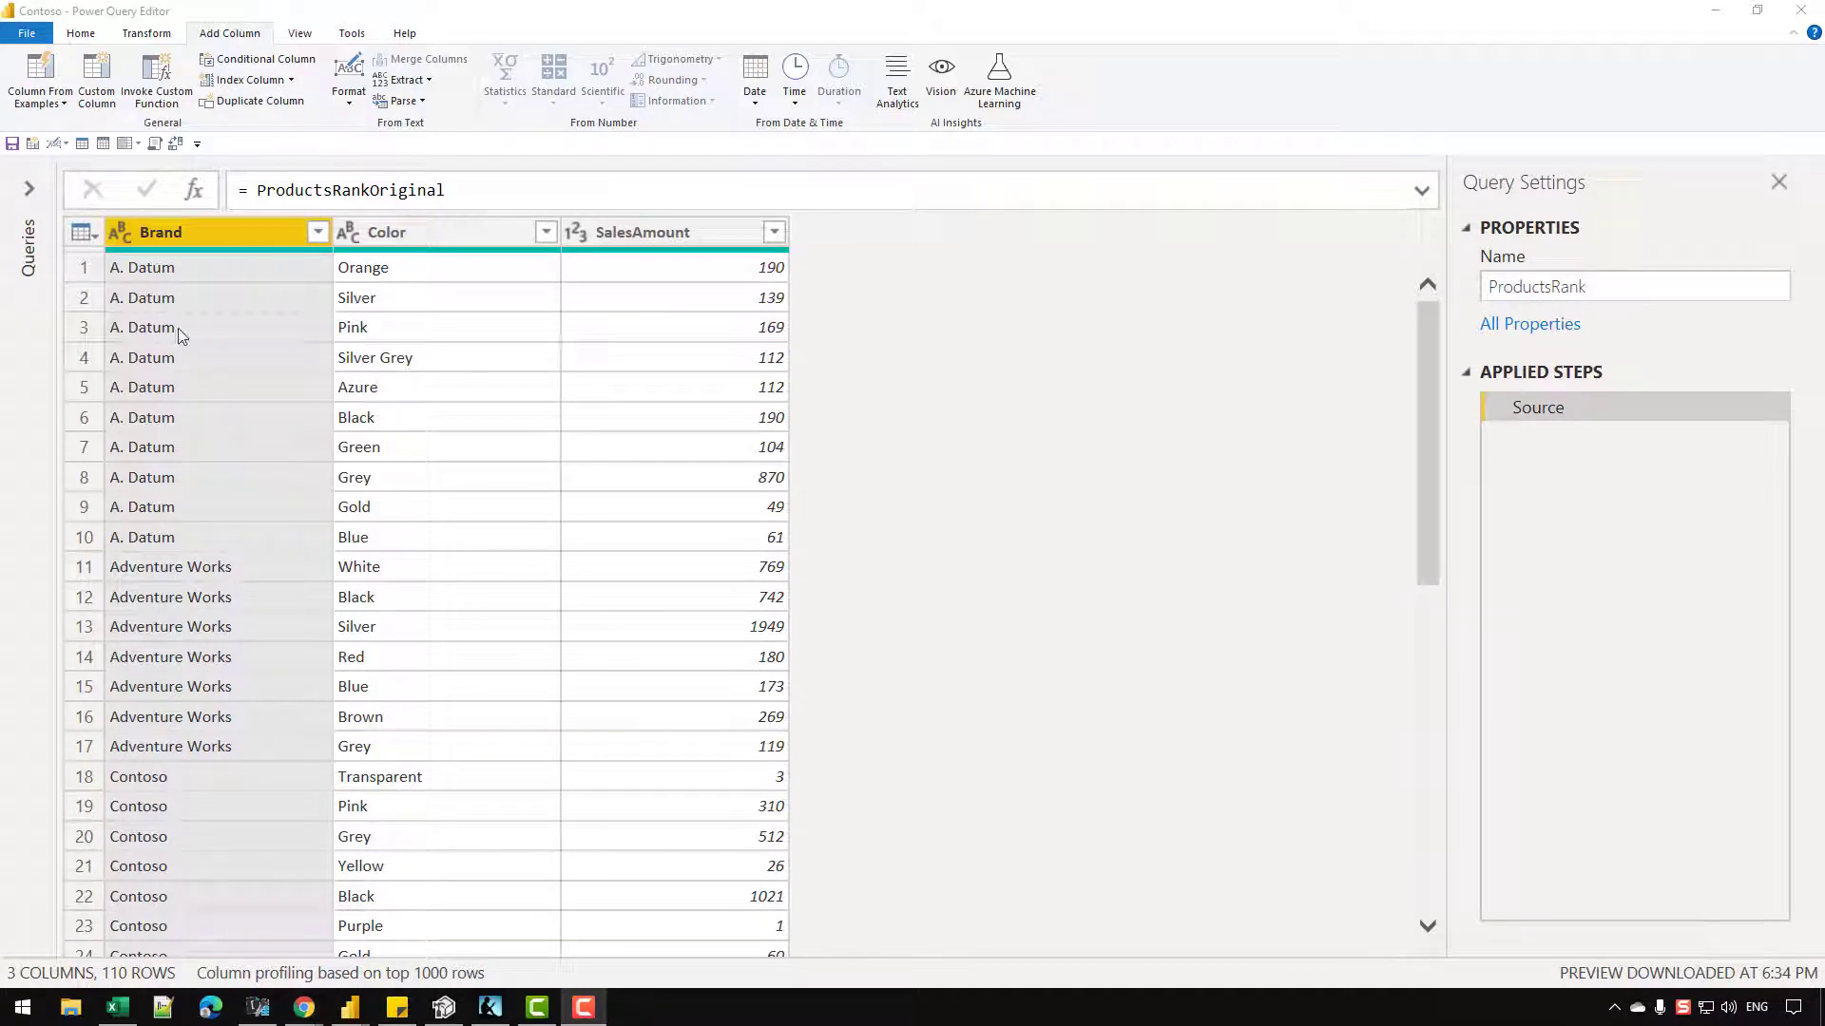
Step: Sort the rows ascending by Brand, then by SalesAmount within each brand
click(317, 232)
click(567, 276)
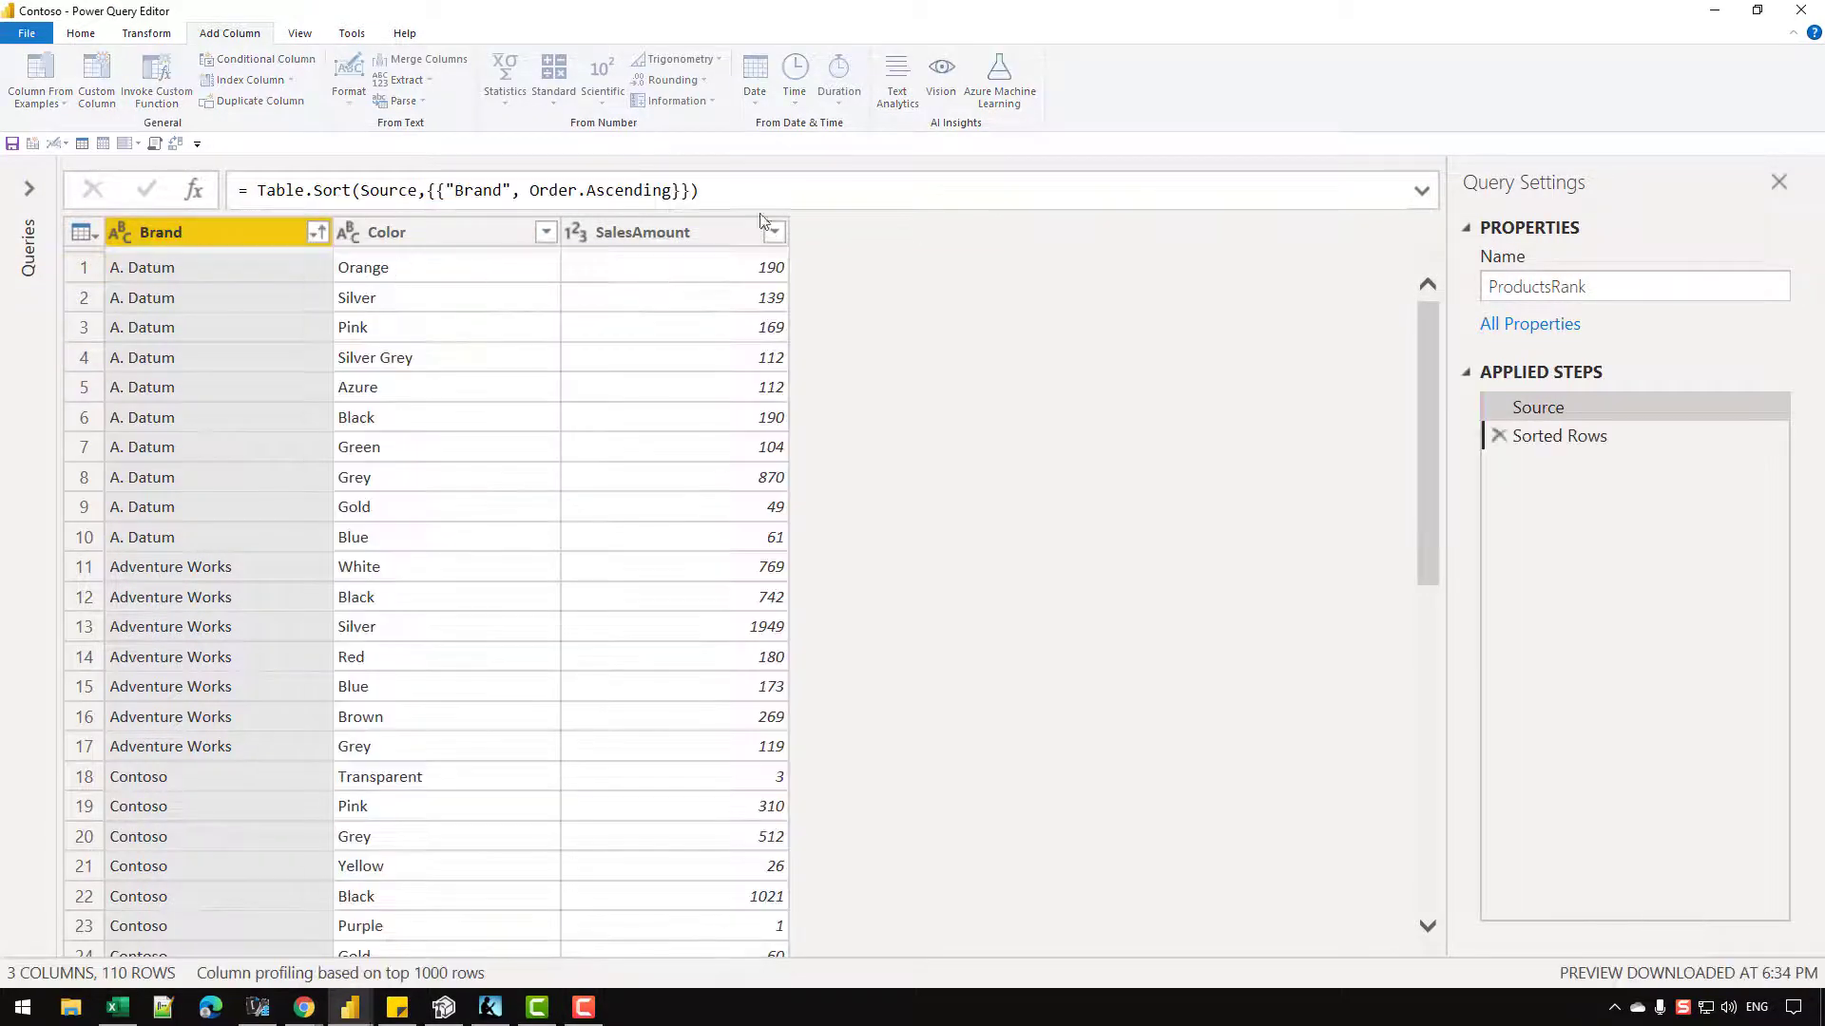
click(774, 231)
click(701, 260)
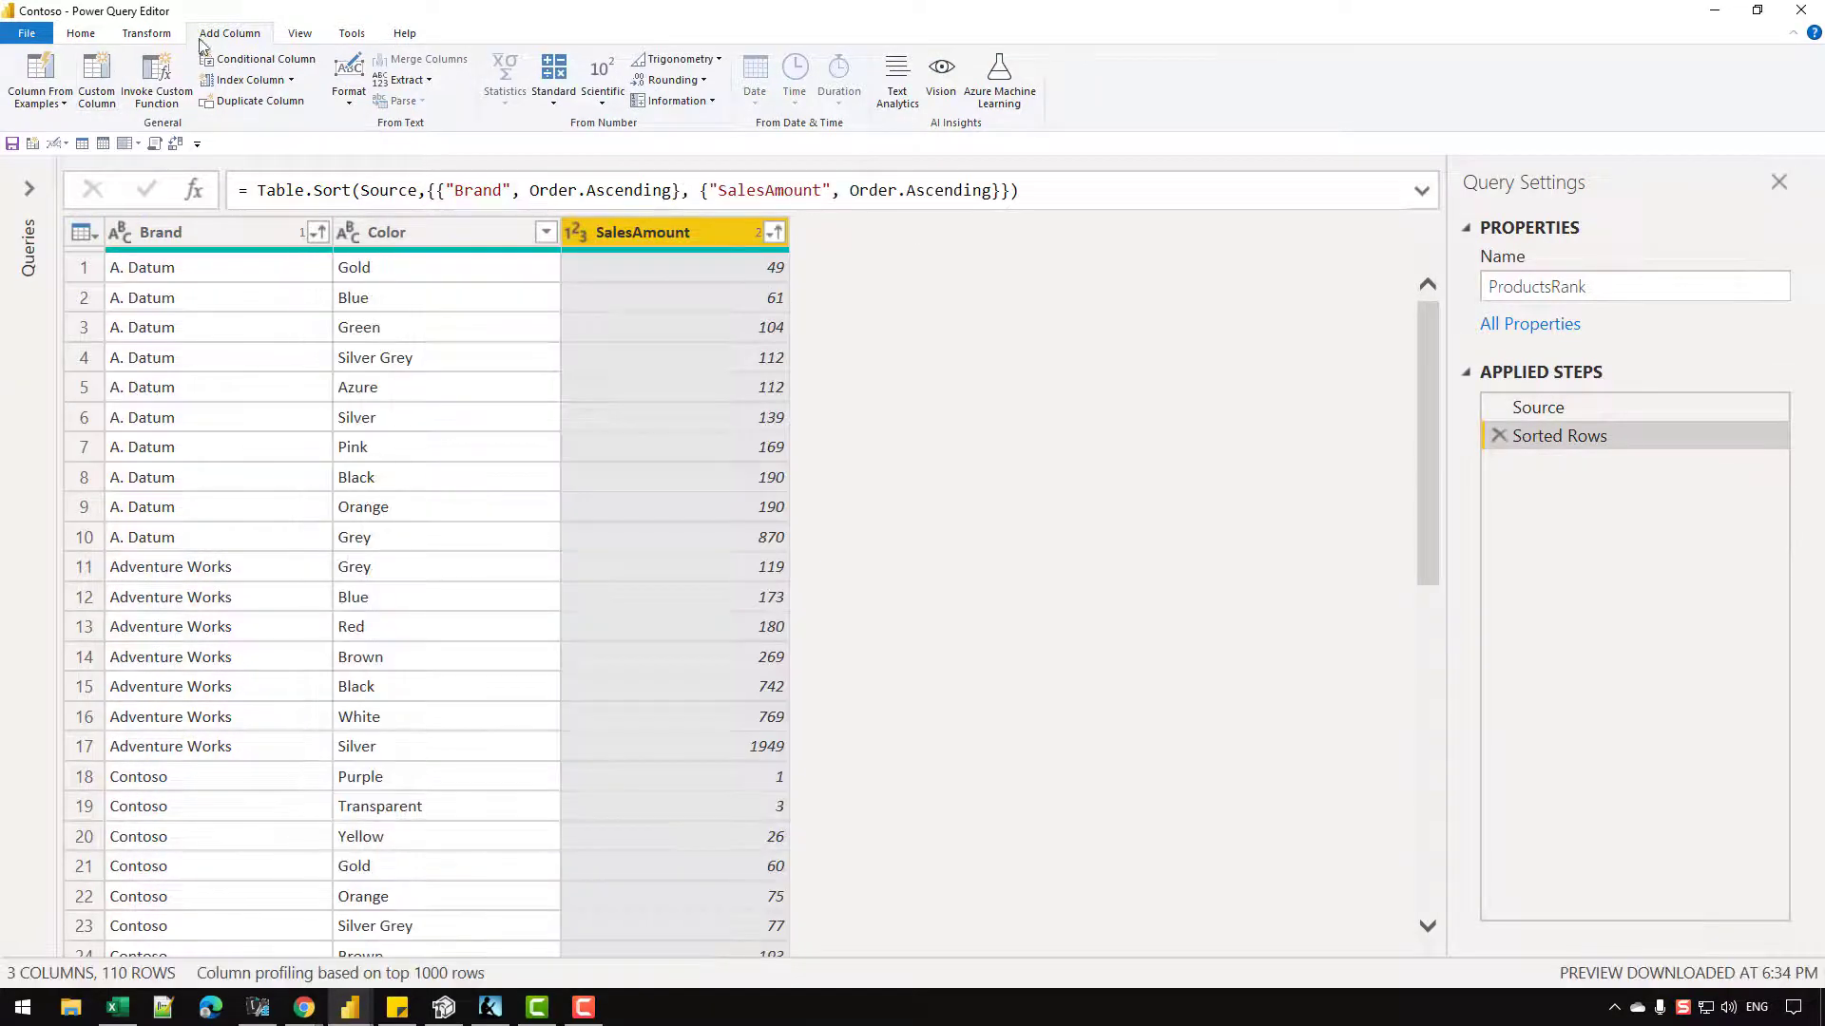
Step: Add an Index column and change its starting value from 0 to 1
click(250, 80)
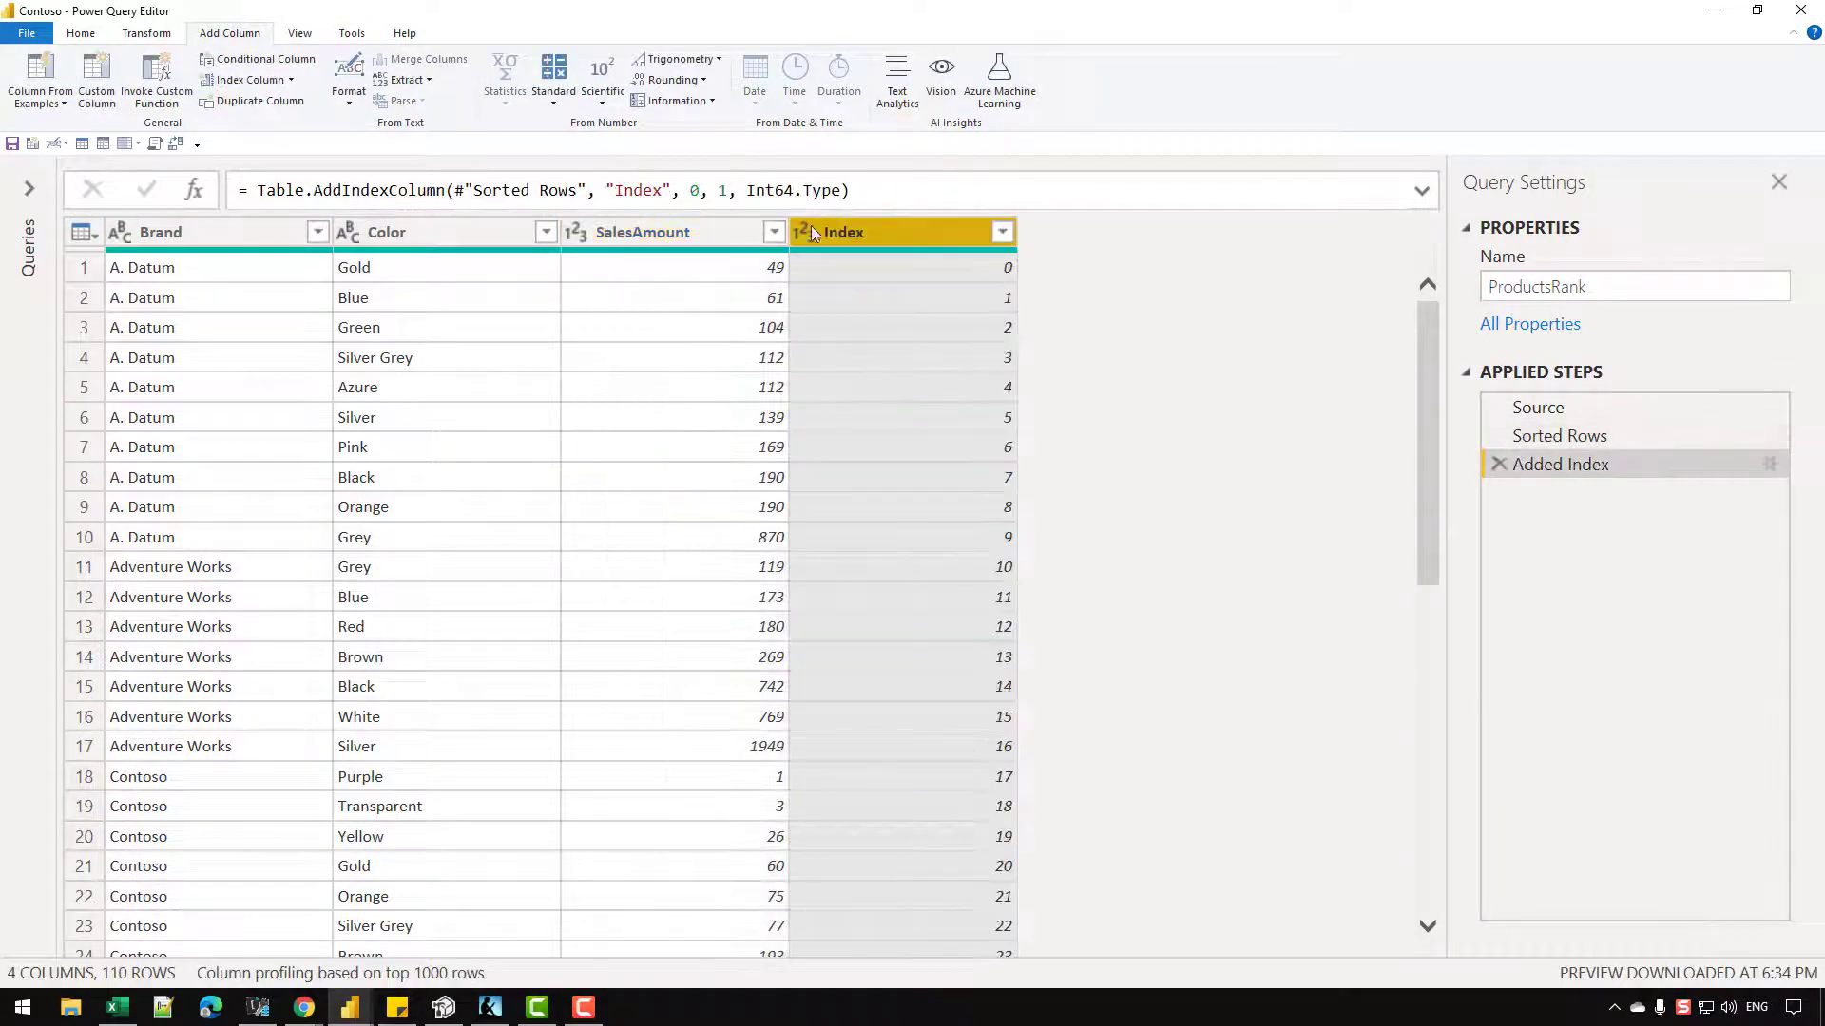
double_click(695, 190)
text(1)
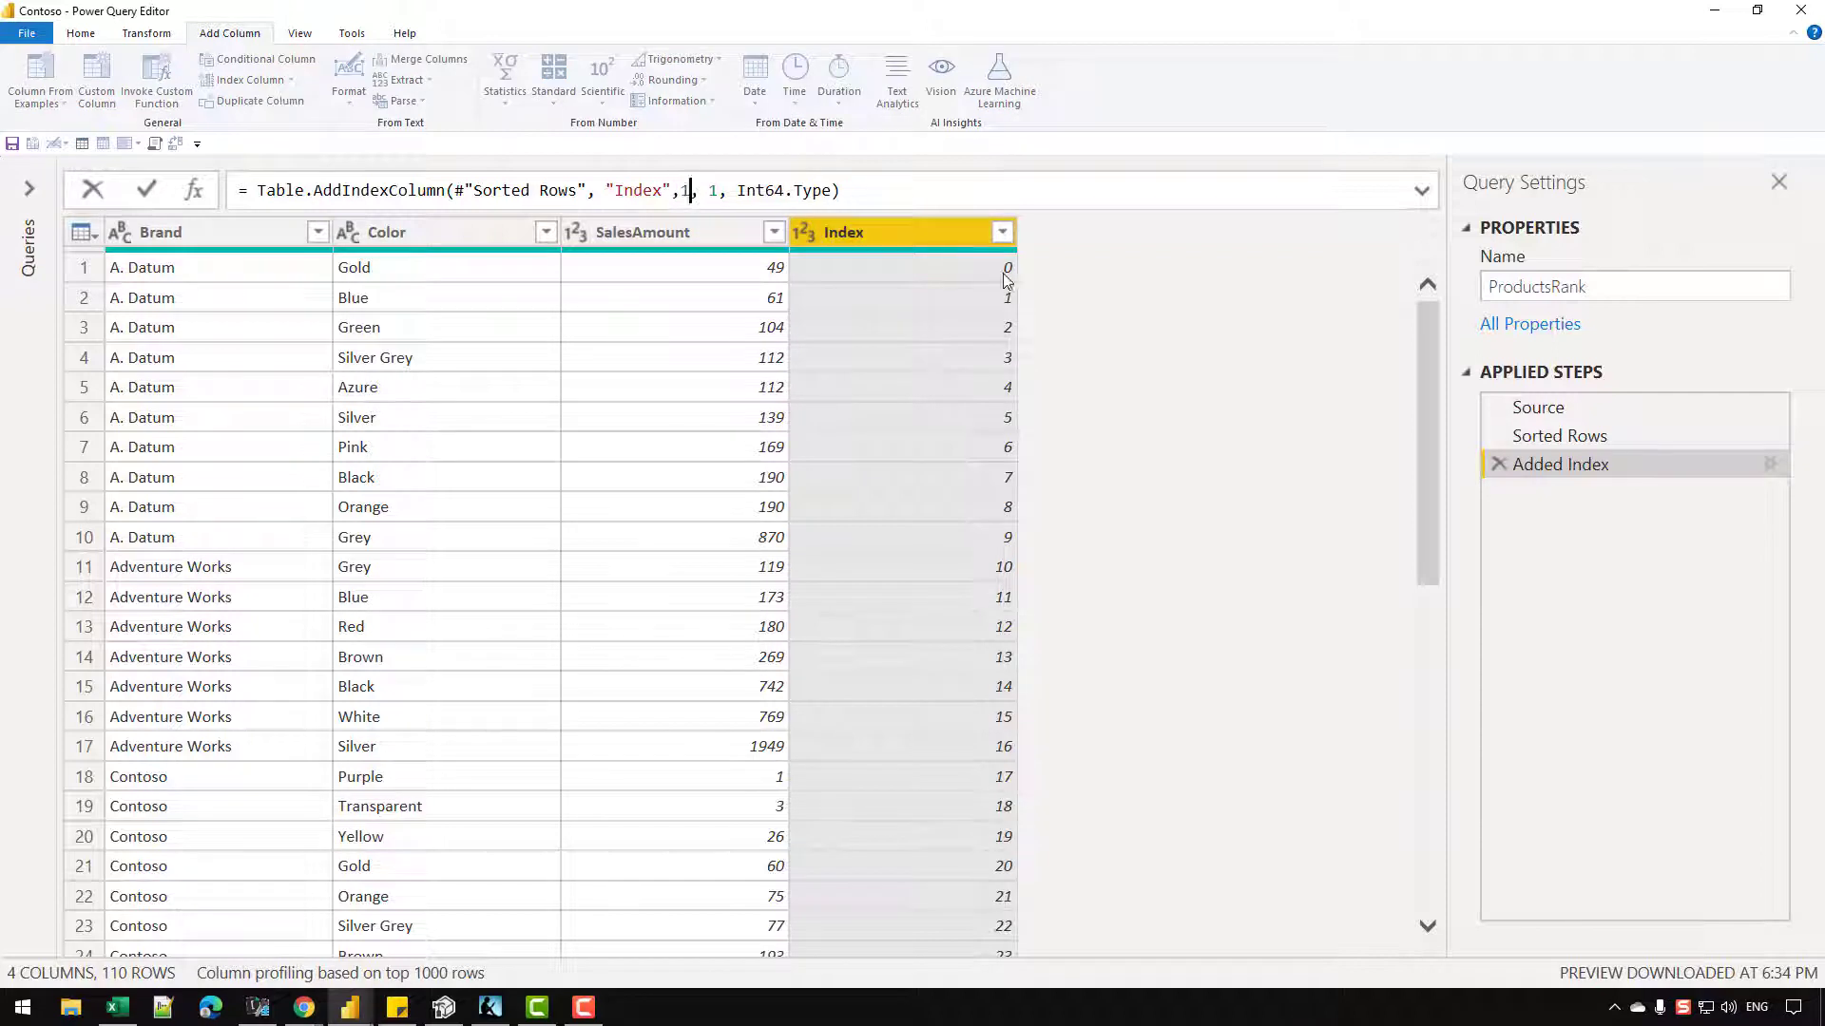
key(Return)
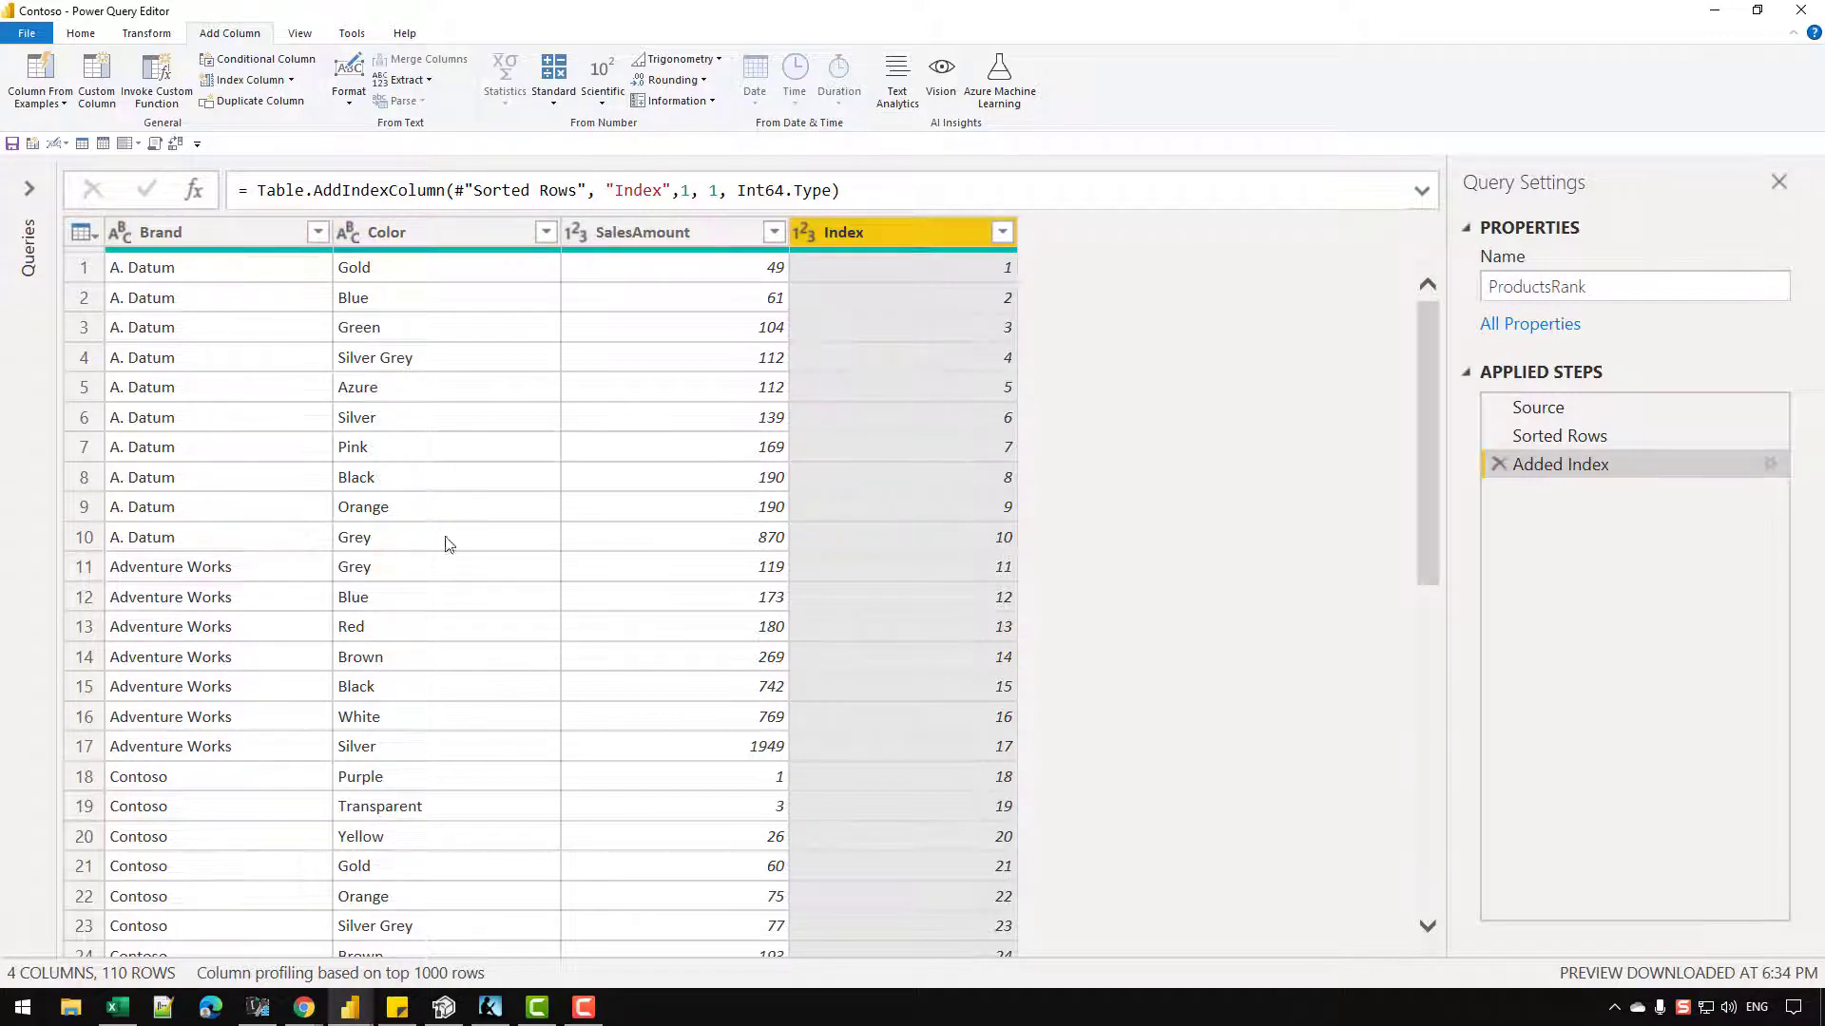
Step: Check the Index values in rows 1, 10 and 17, then delete the Added Index step
click(1007, 273)
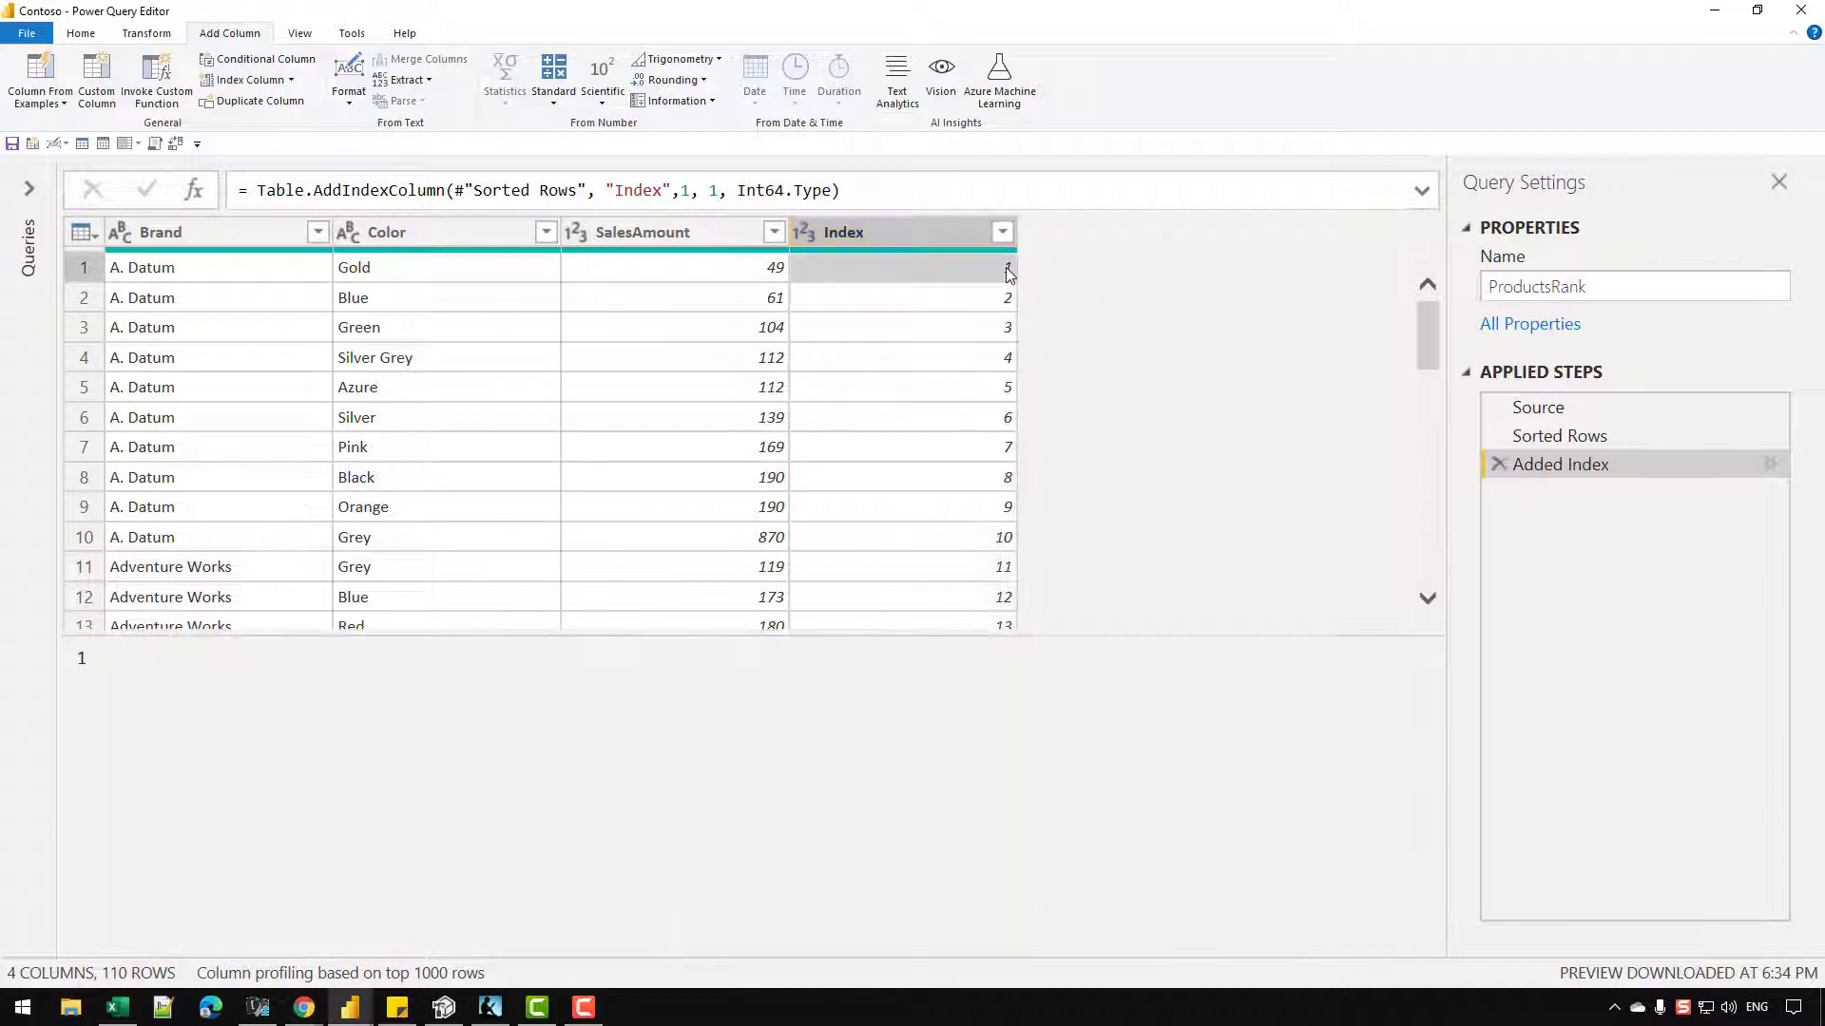
click(993, 538)
scroll(993, 538, down, 2)
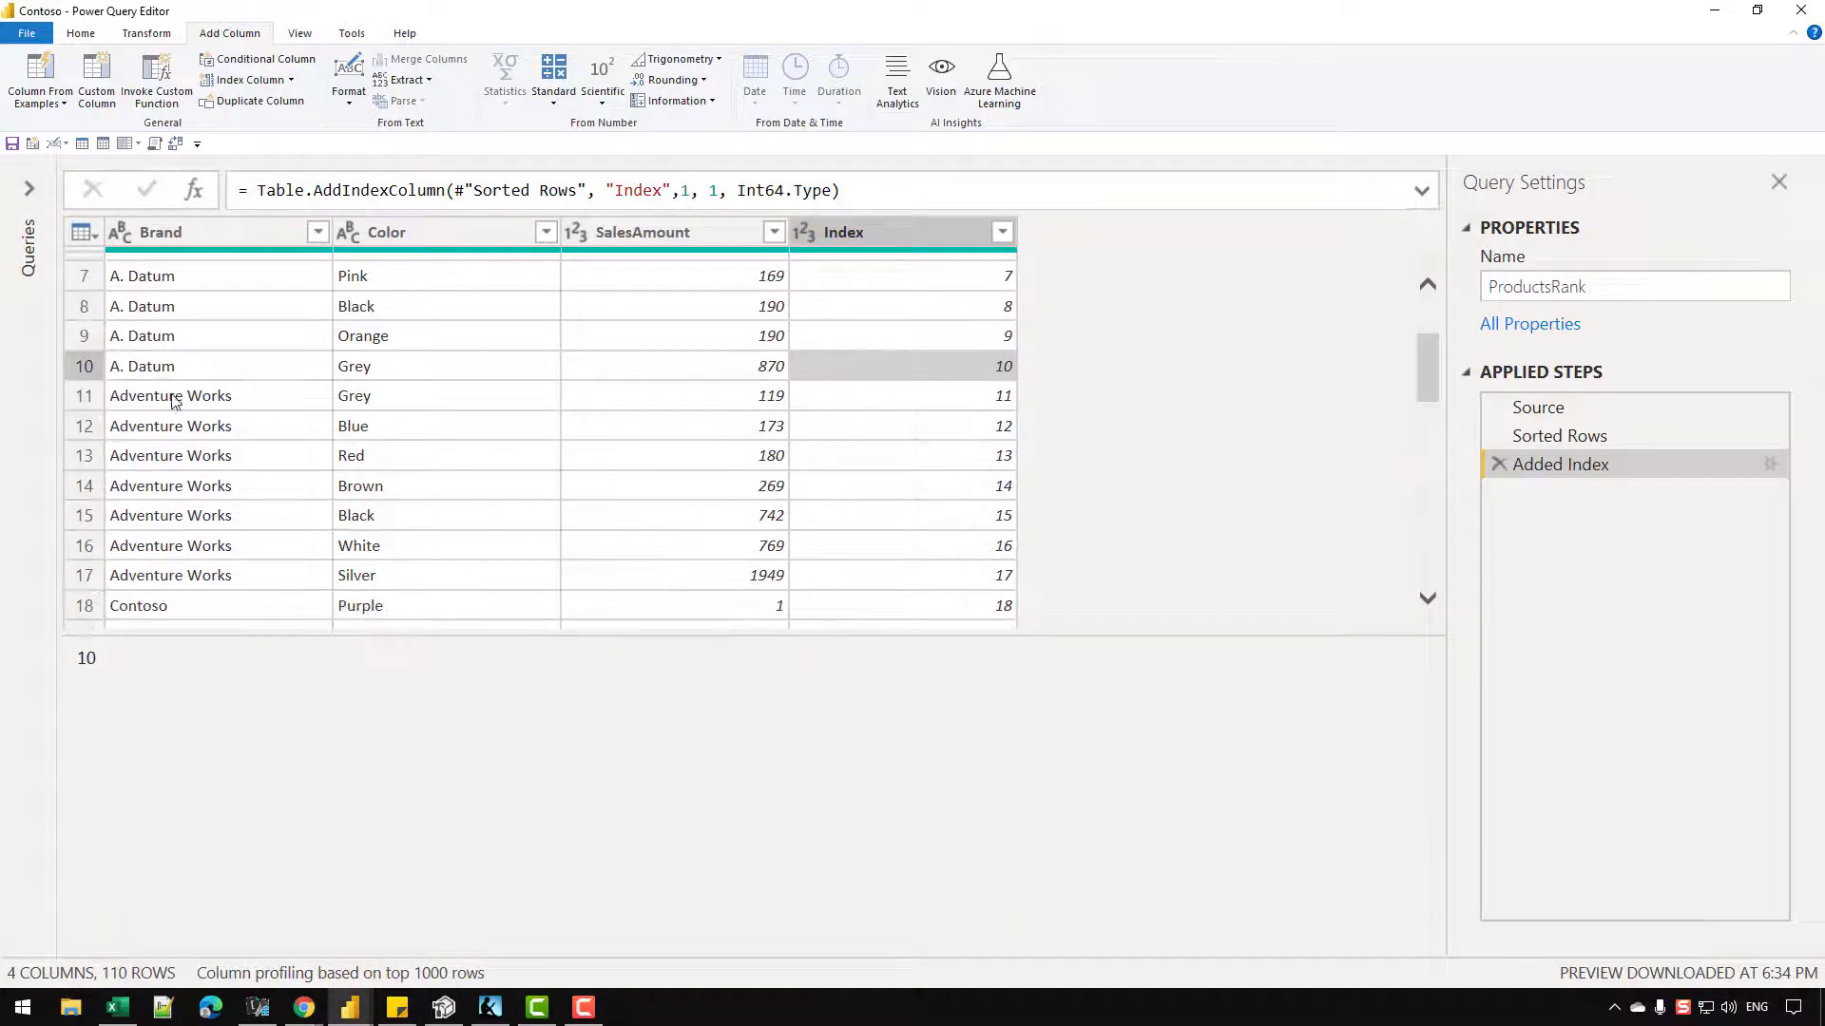
click(237, 397)
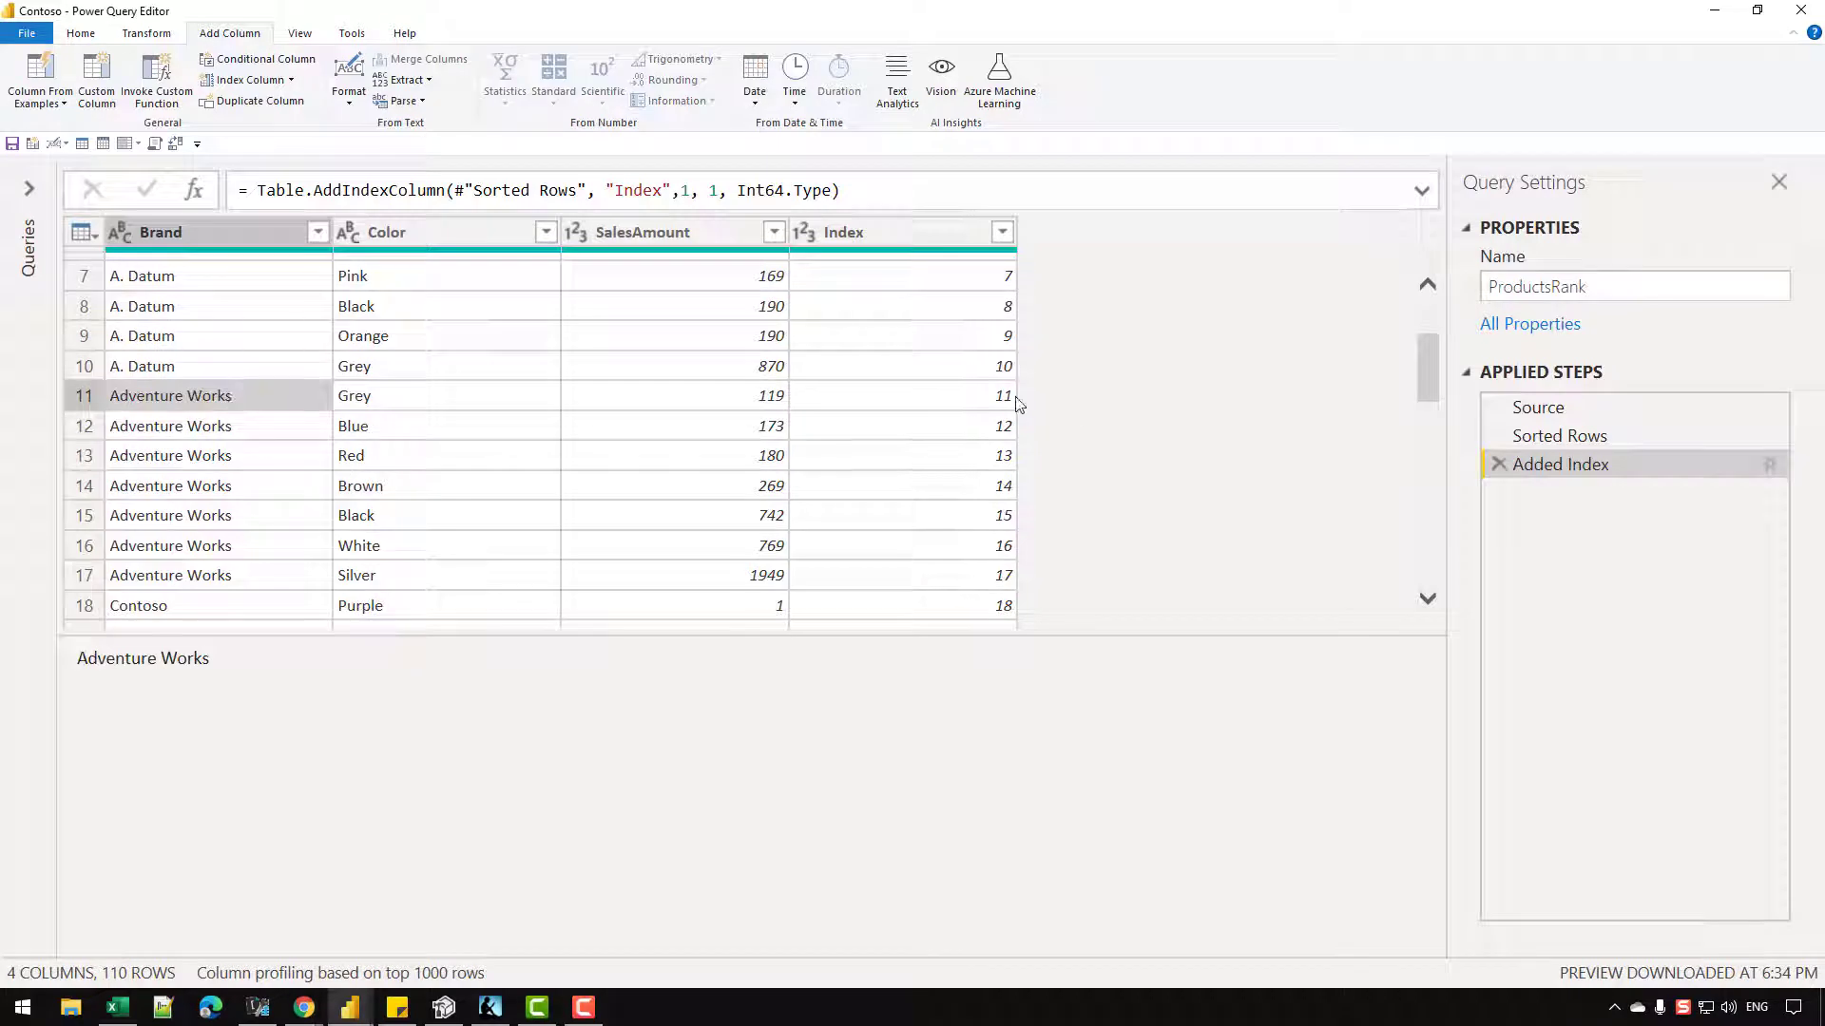
scroll(867, 492, down, 1)
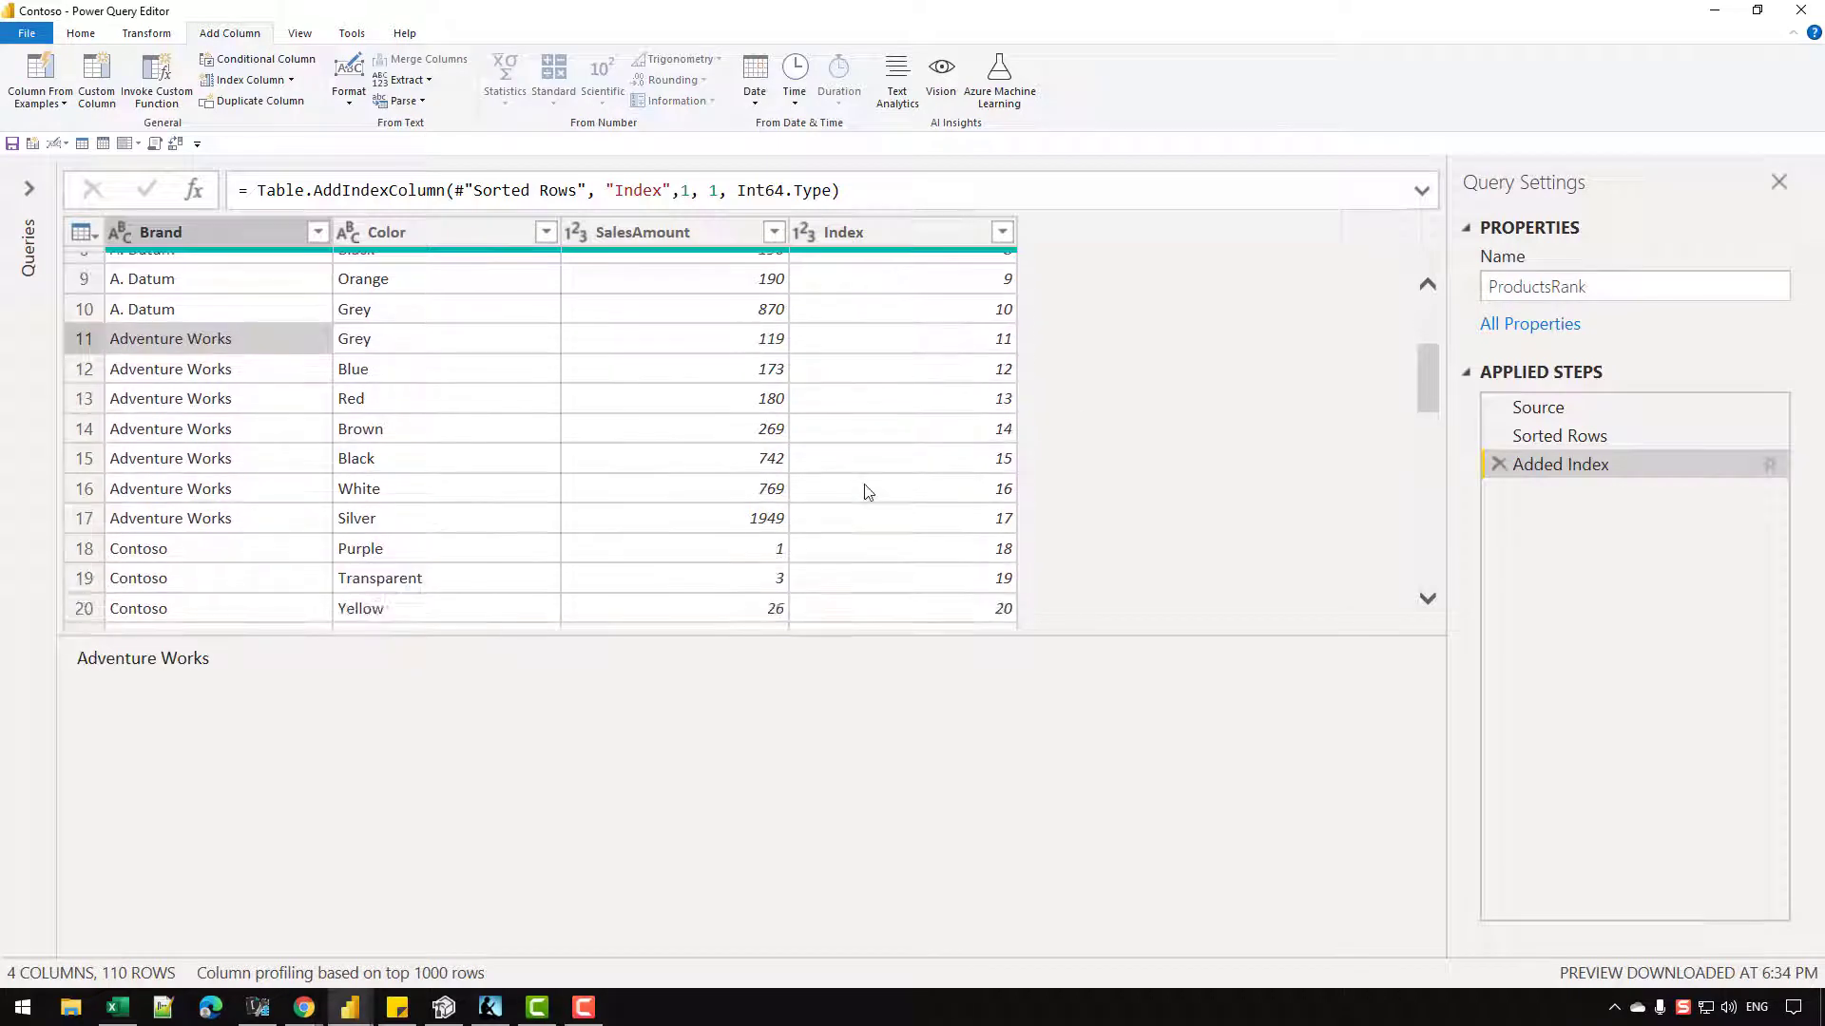
click(974, 518)
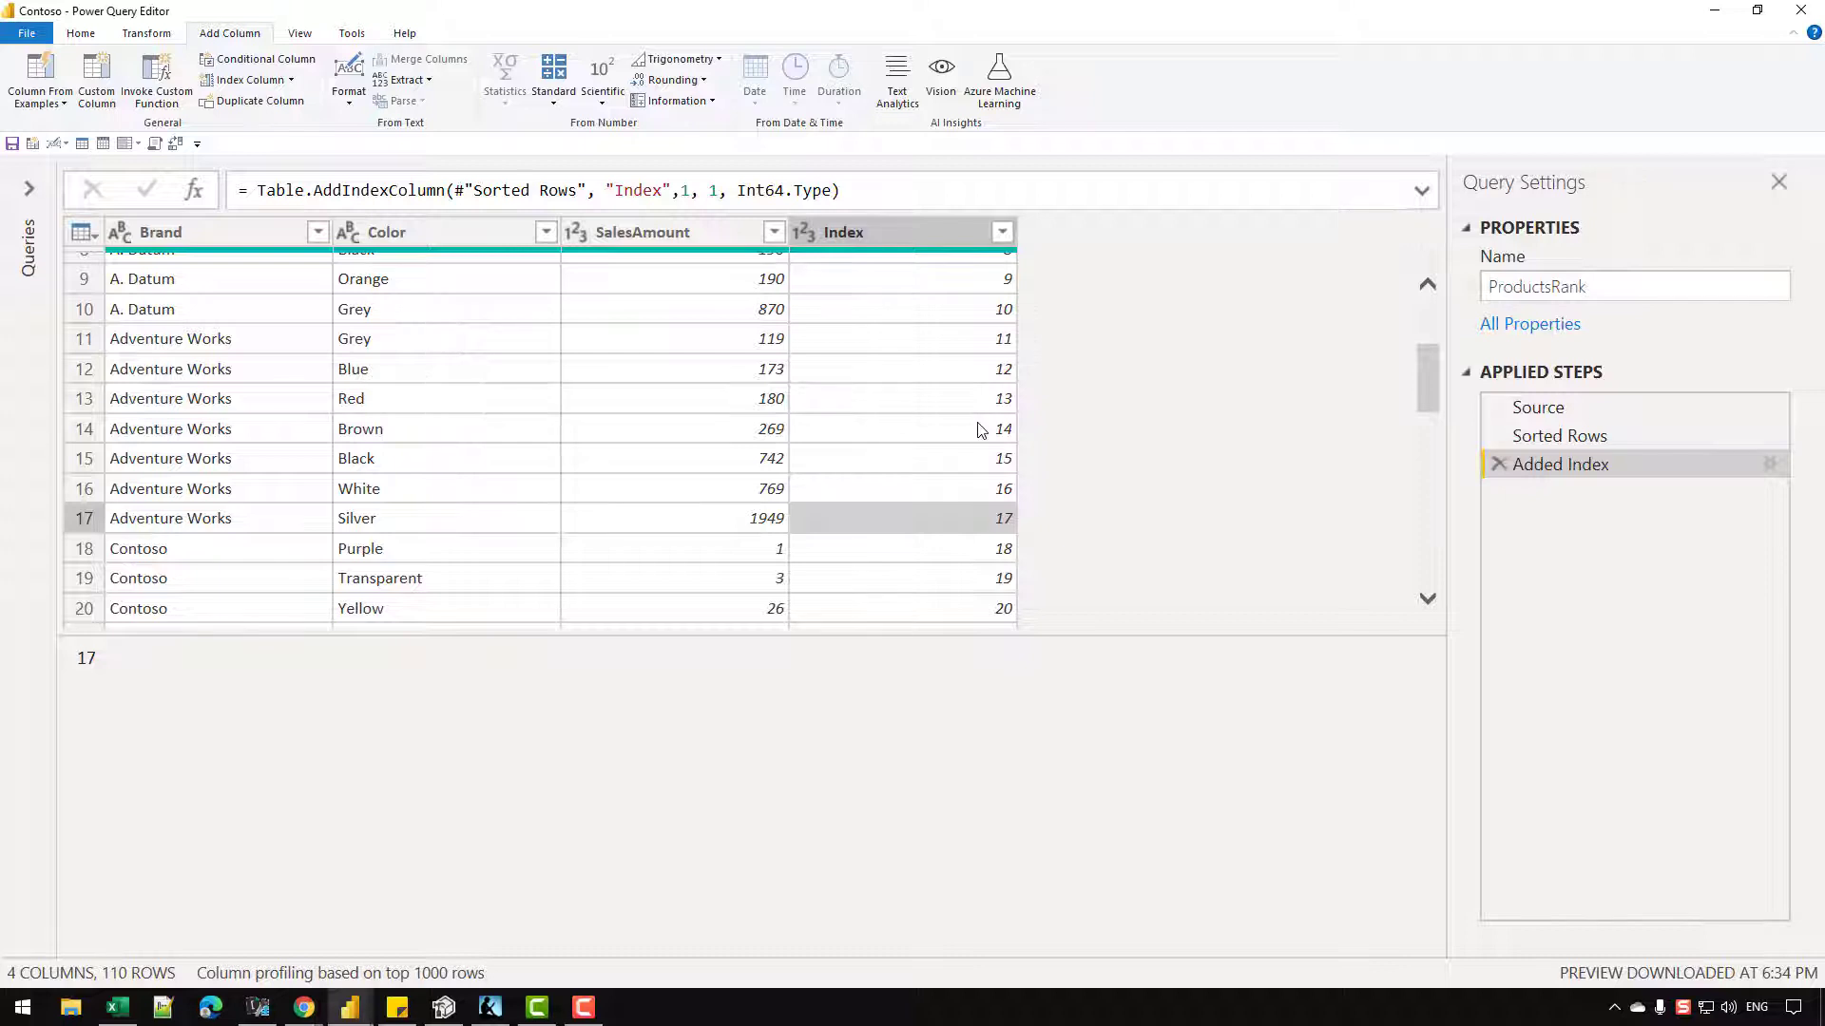
click(1421, 190)
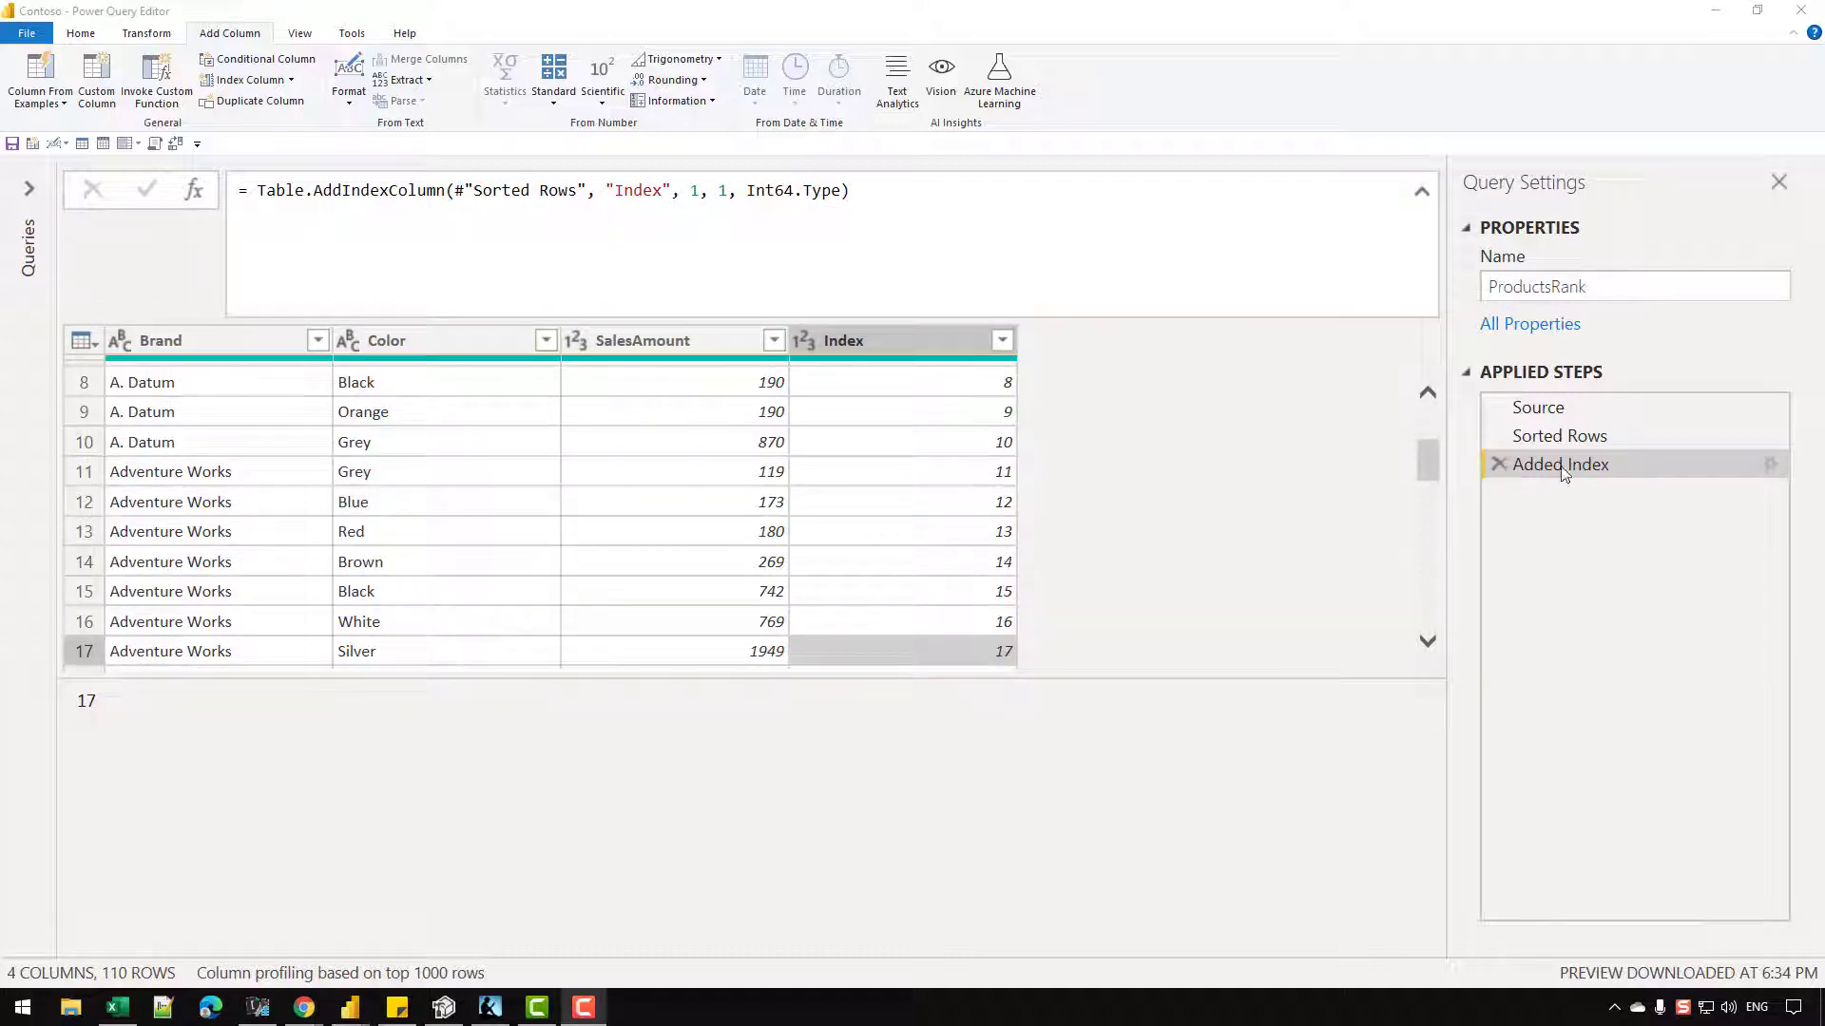
click(1498, 464)
Step: Delete the Sorted Rows step and keep only the Brand column
click(1499, 435)
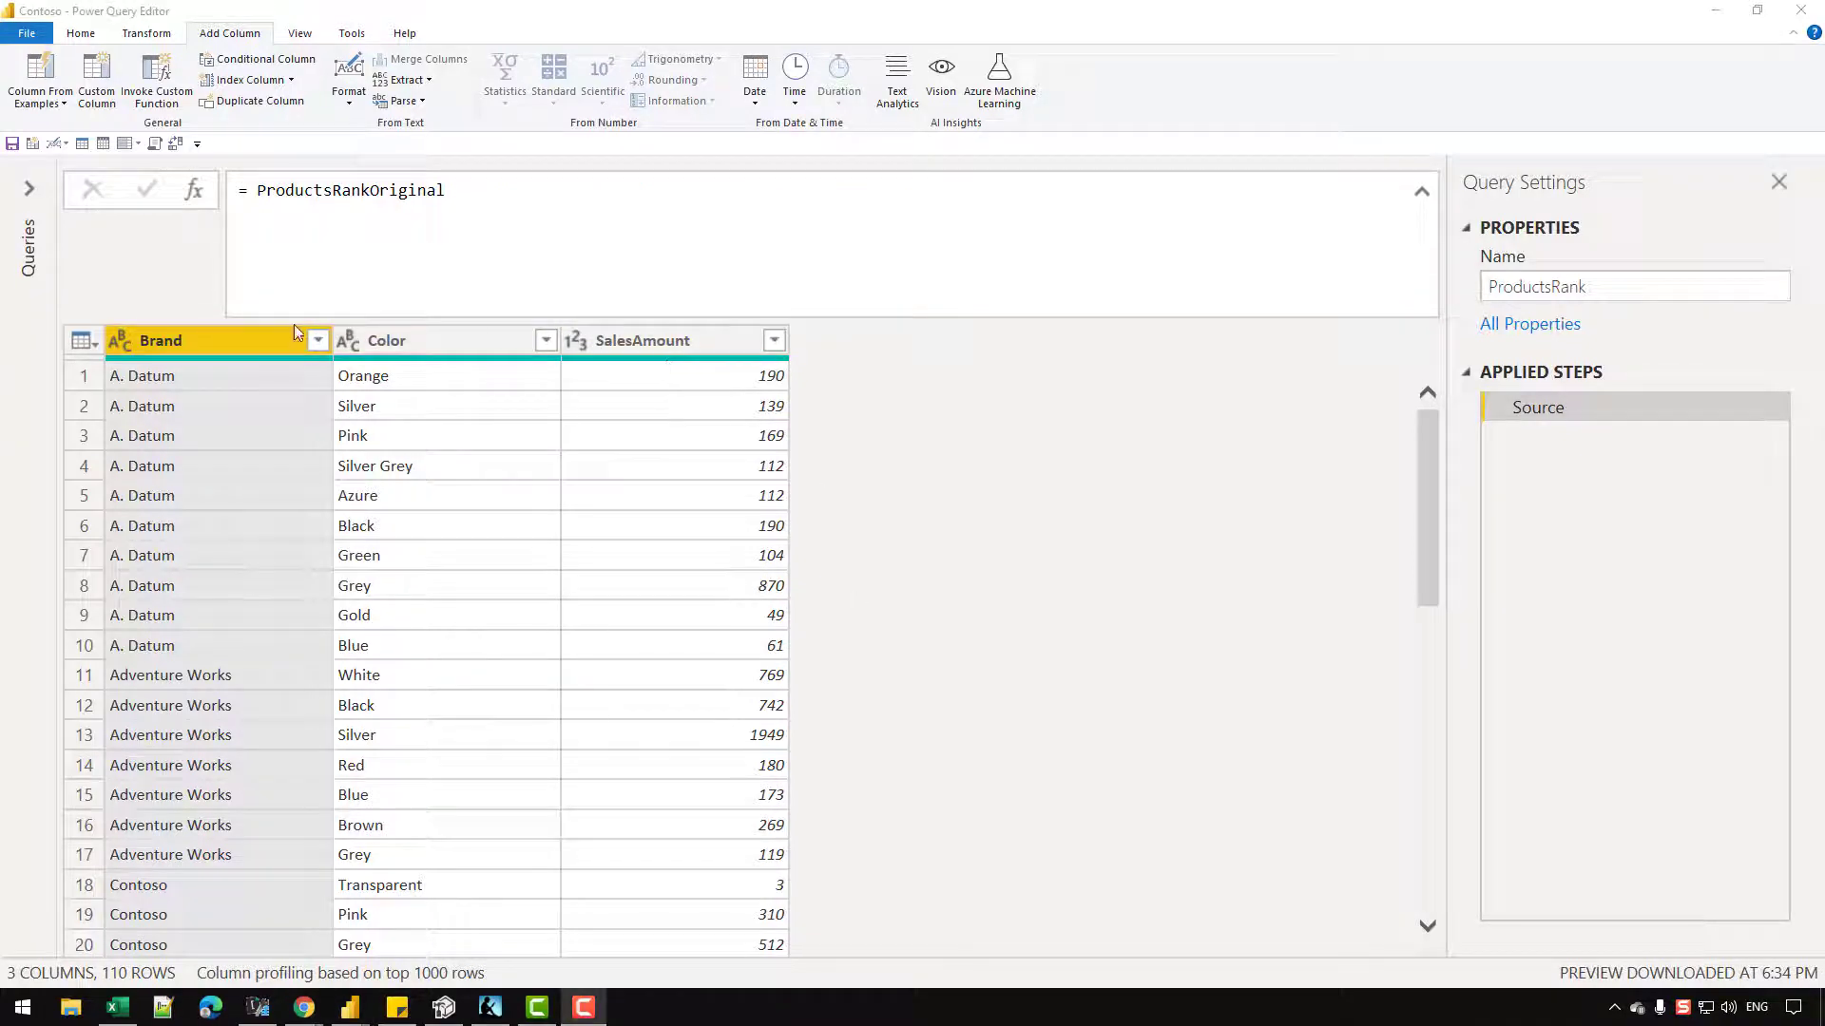
right_click(188, 344)
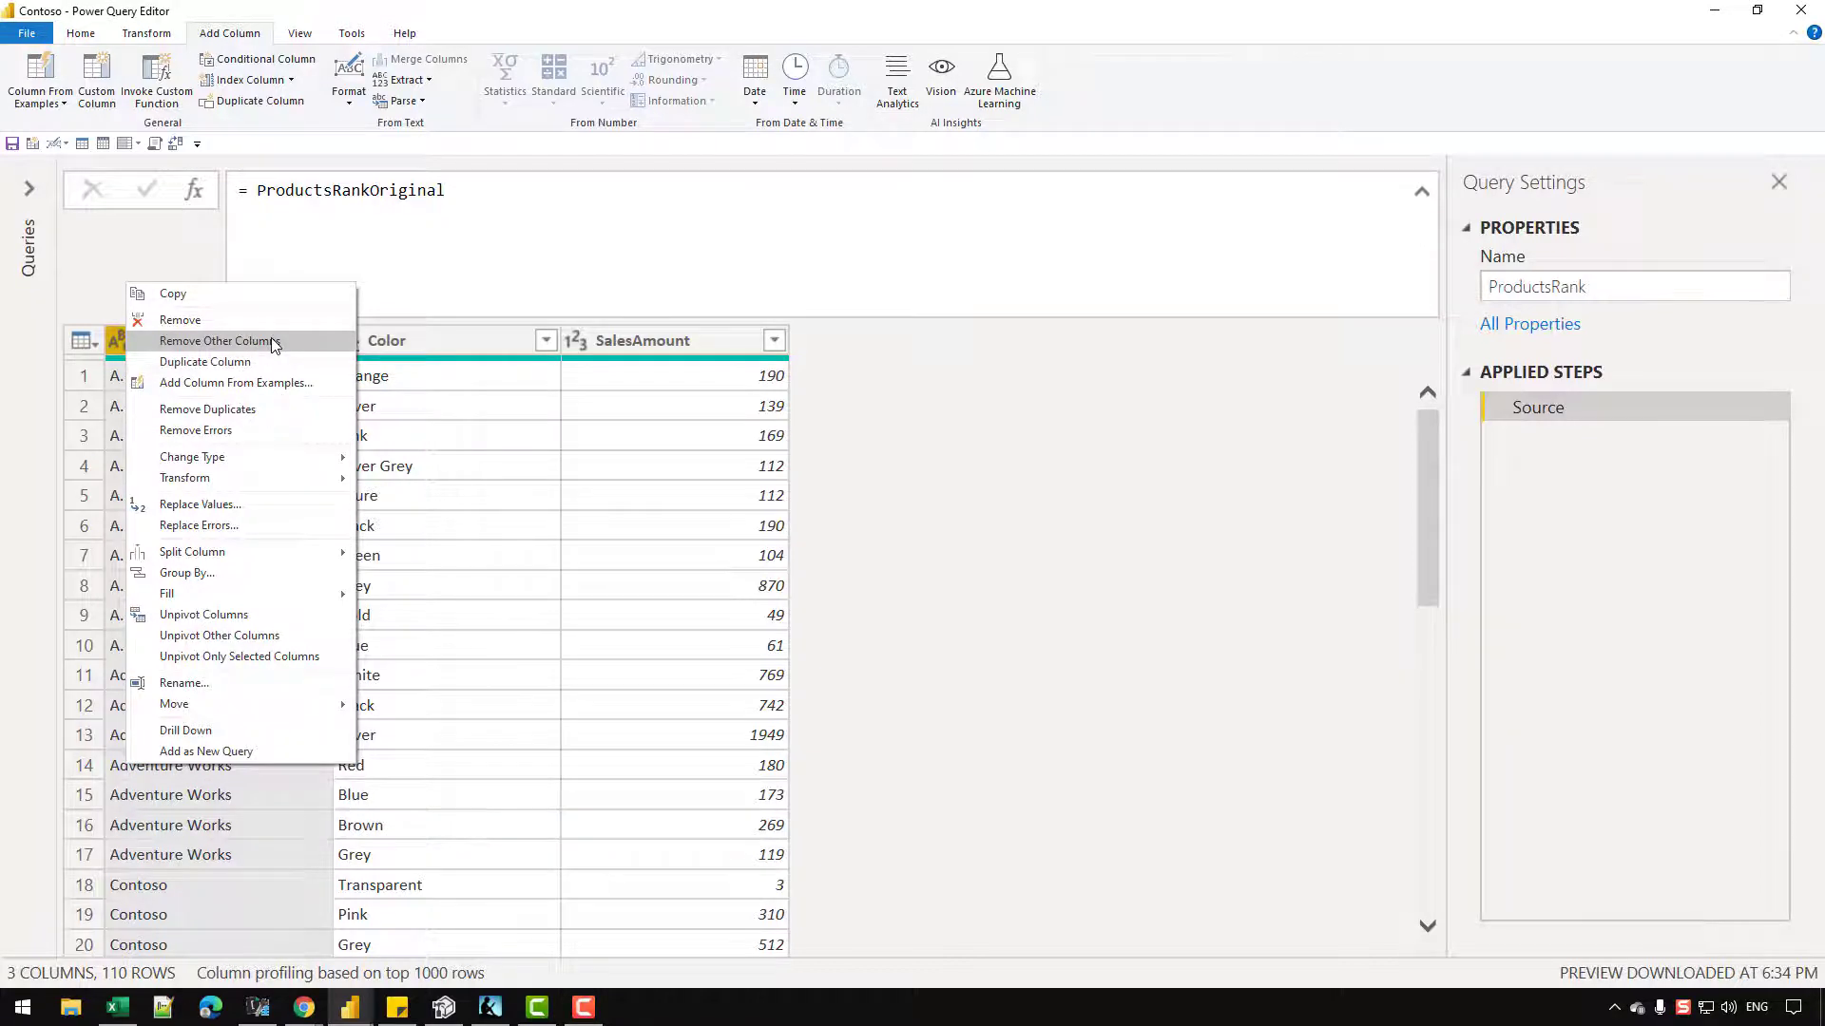
click(274, 342)
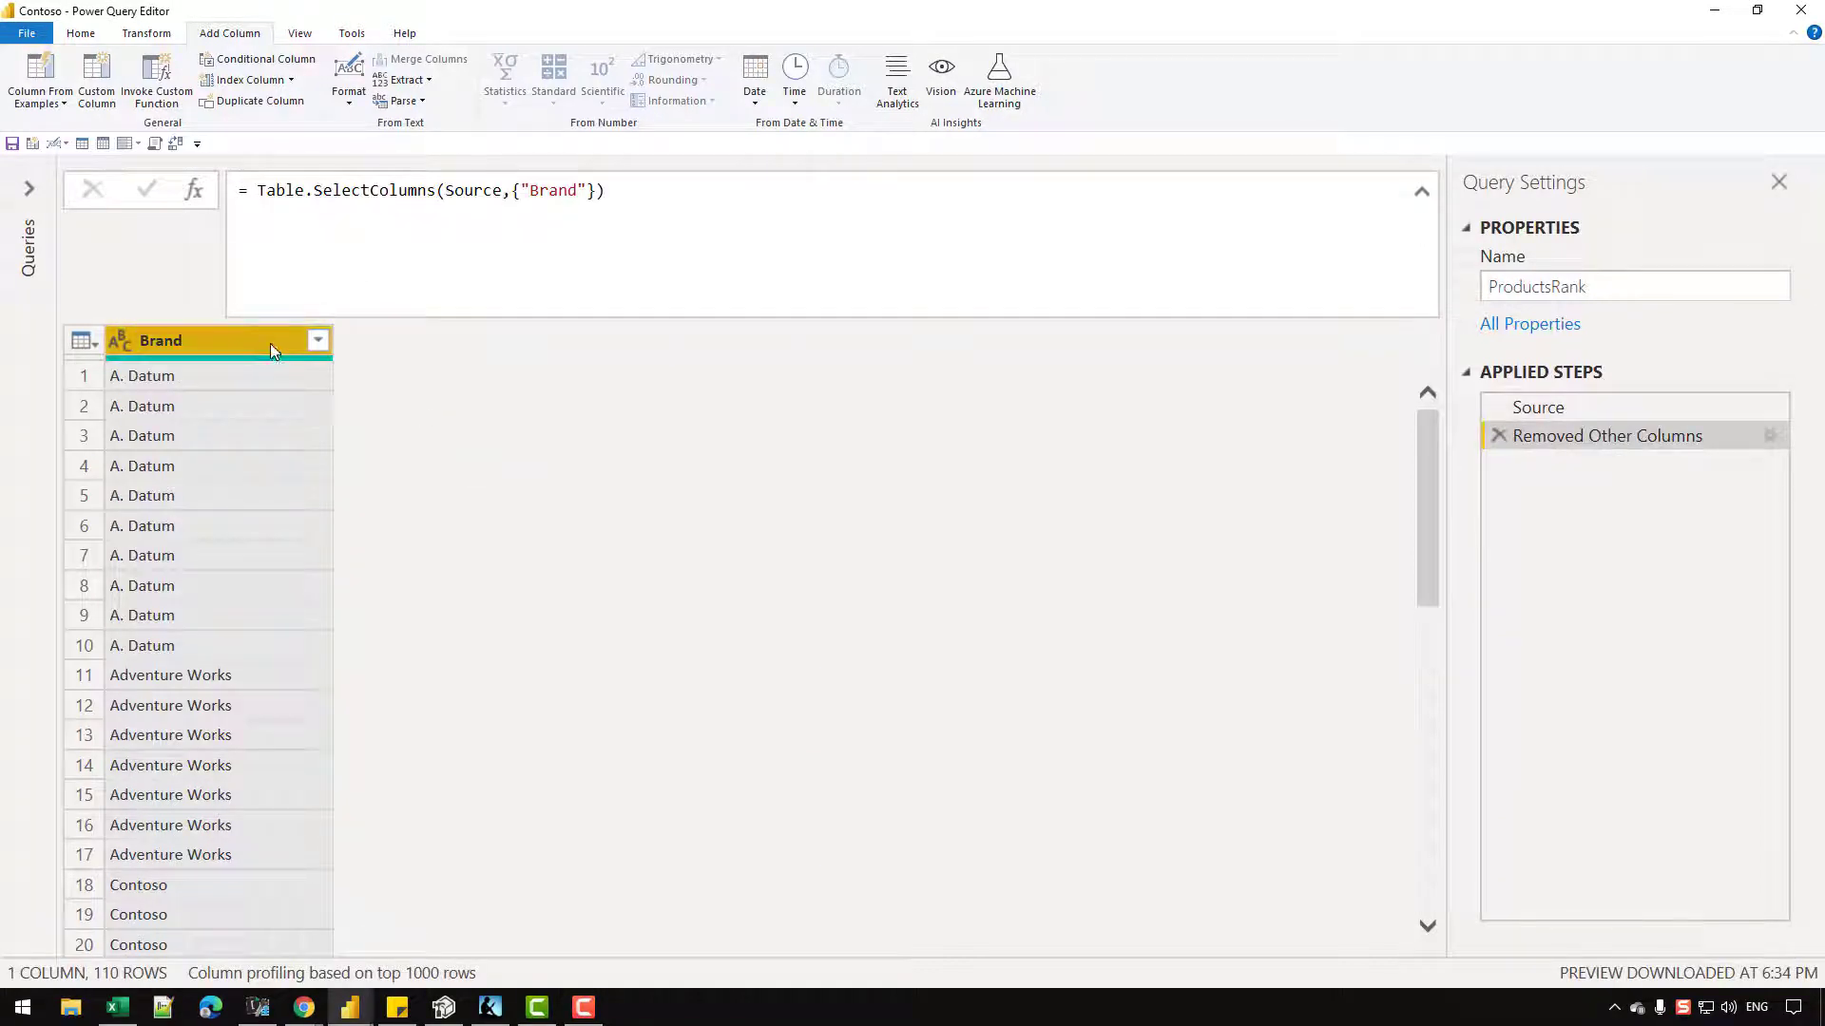
Step: Drop a trial duplicated-column step and remove duplicate brands, leaving 13 rows
right_click(242, 342)
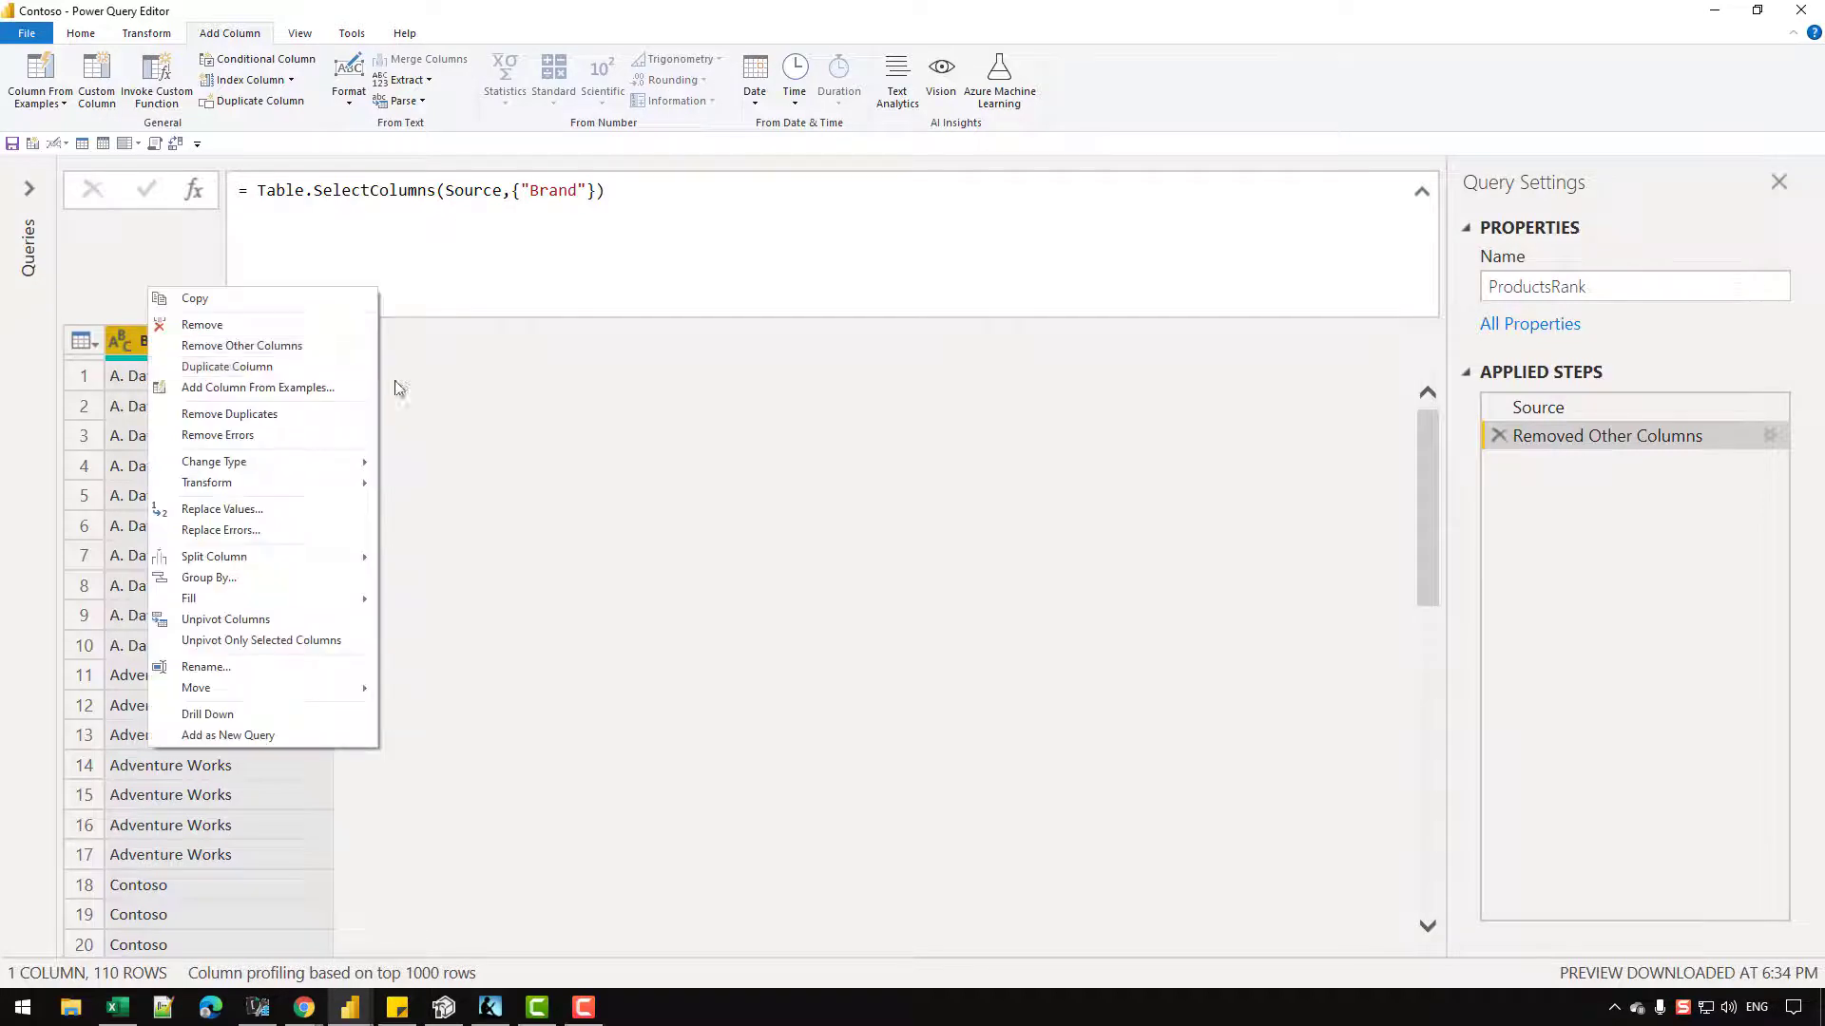
click(318, 368)
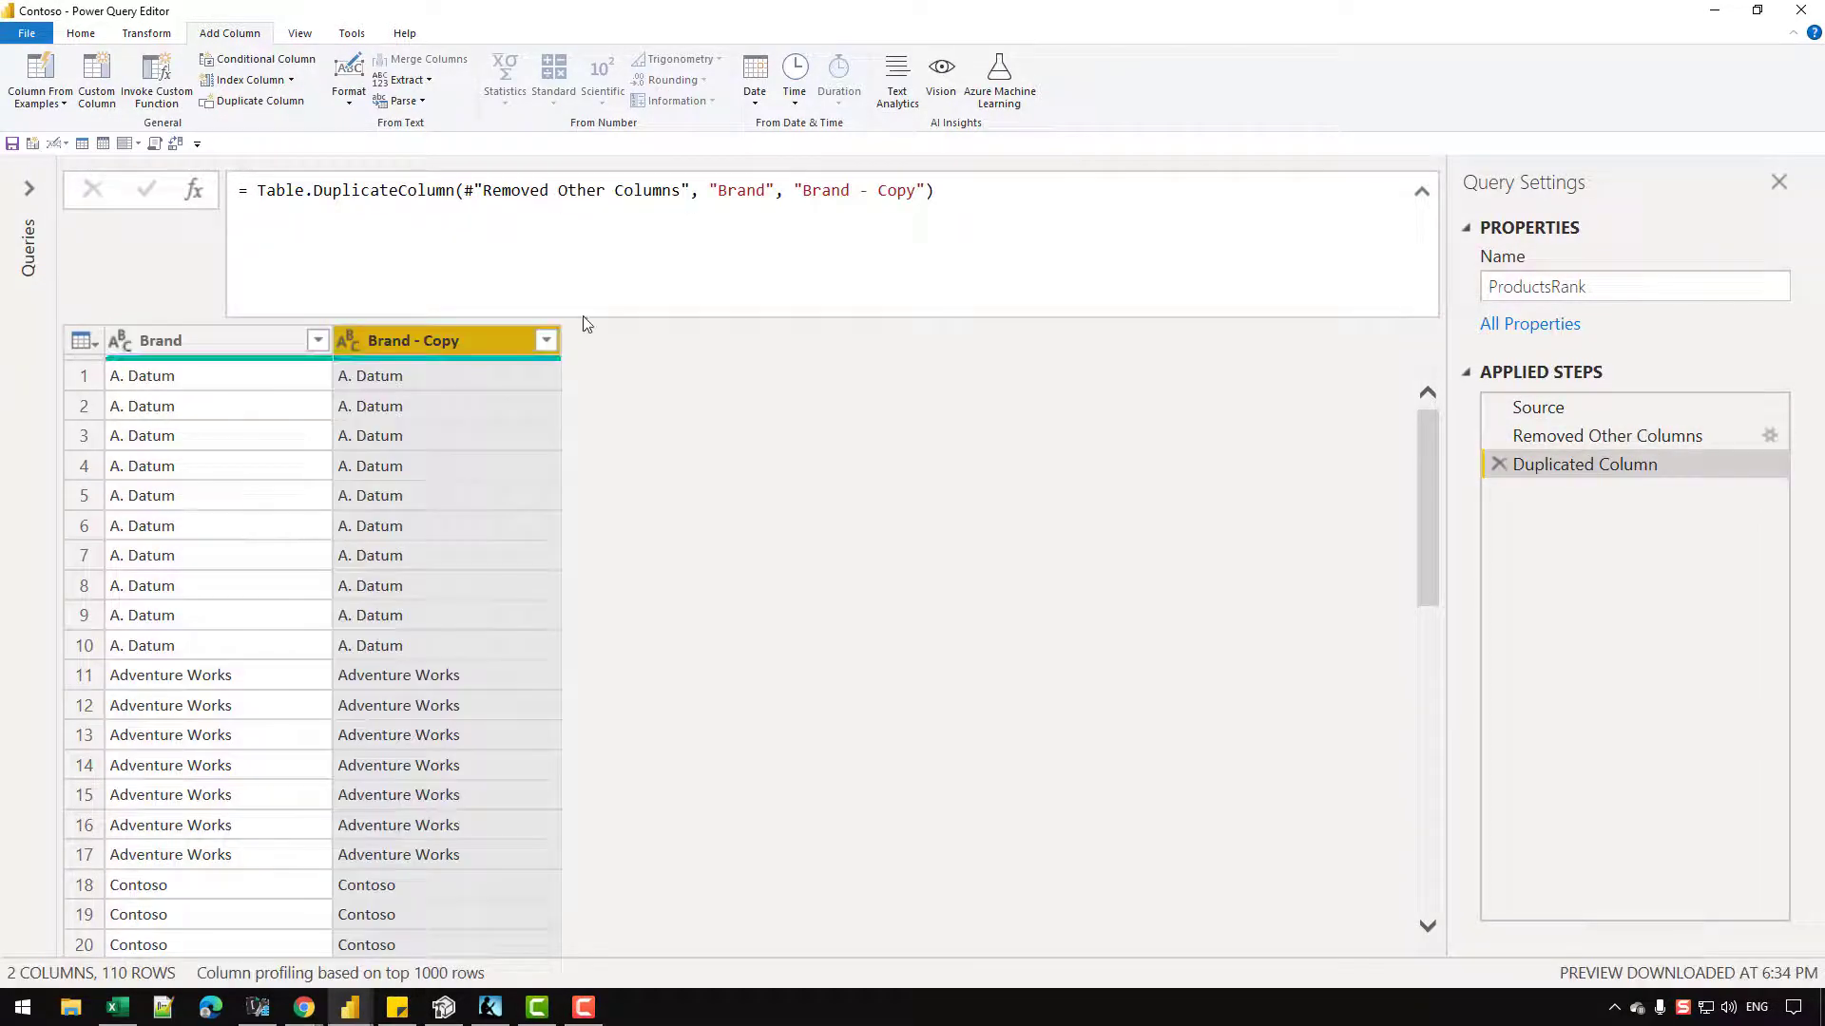
click(1498, 464)
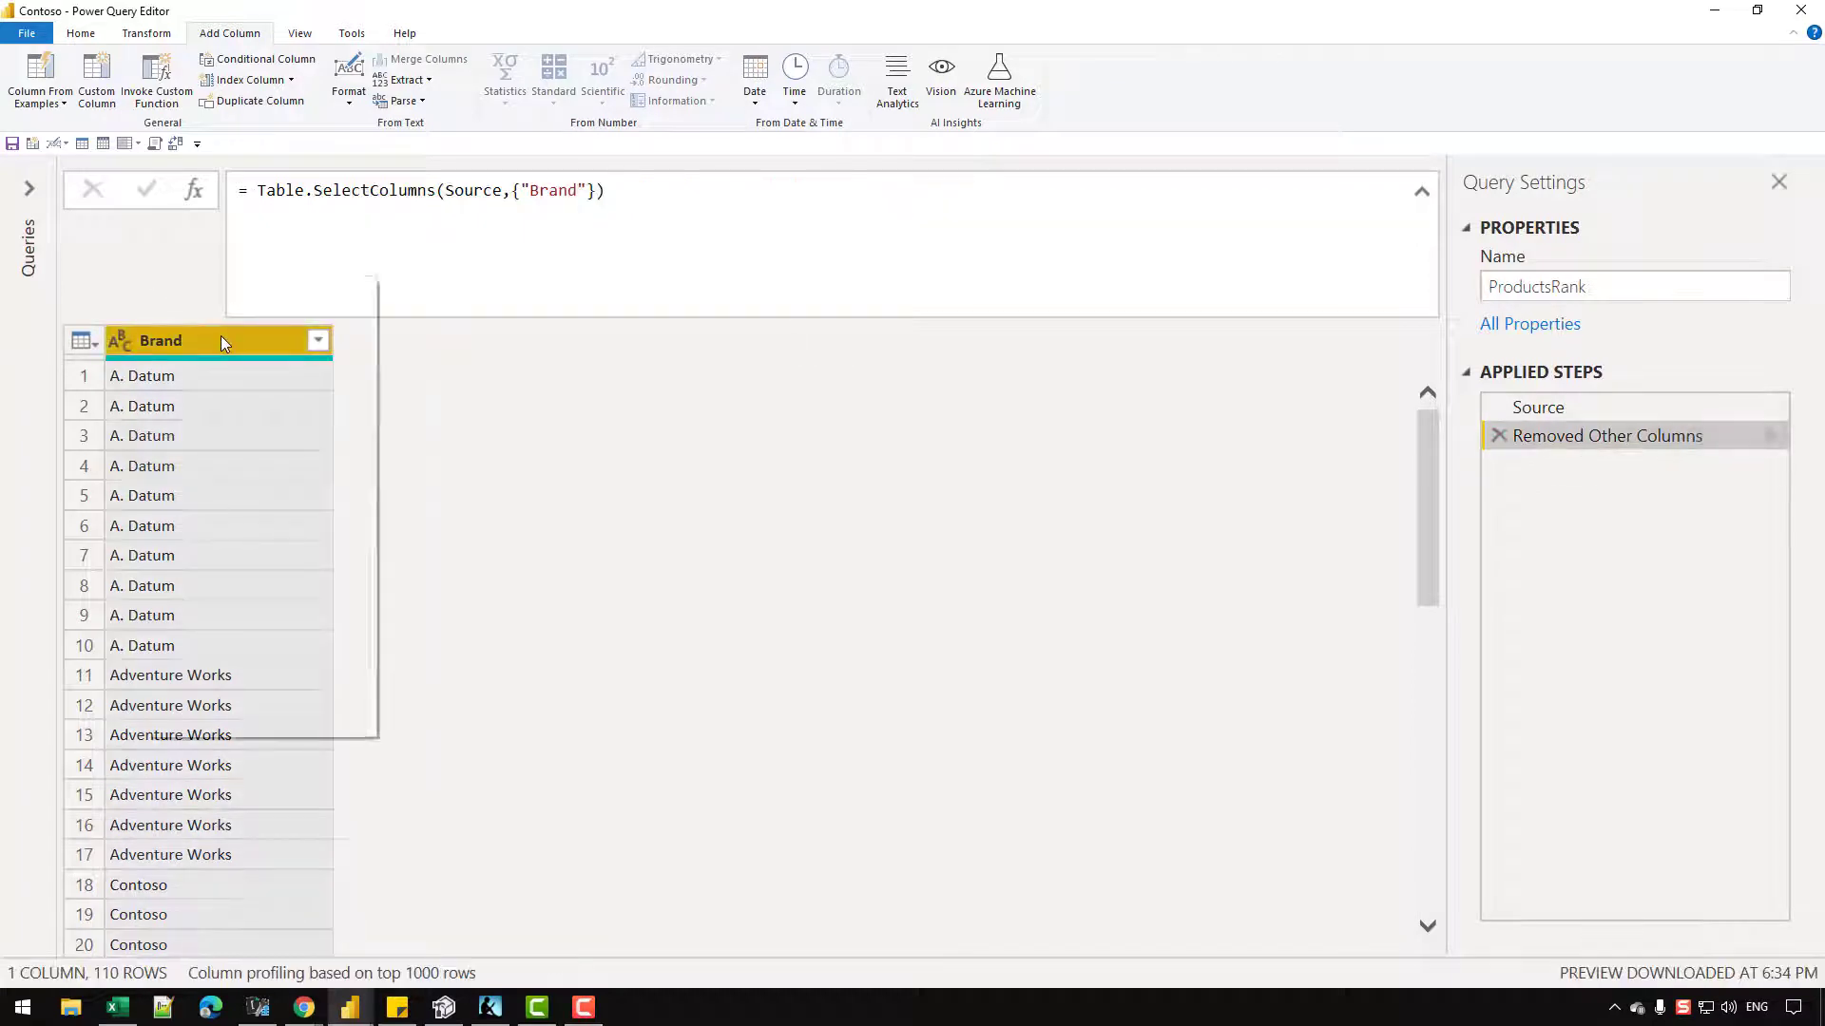
click(318, 413)
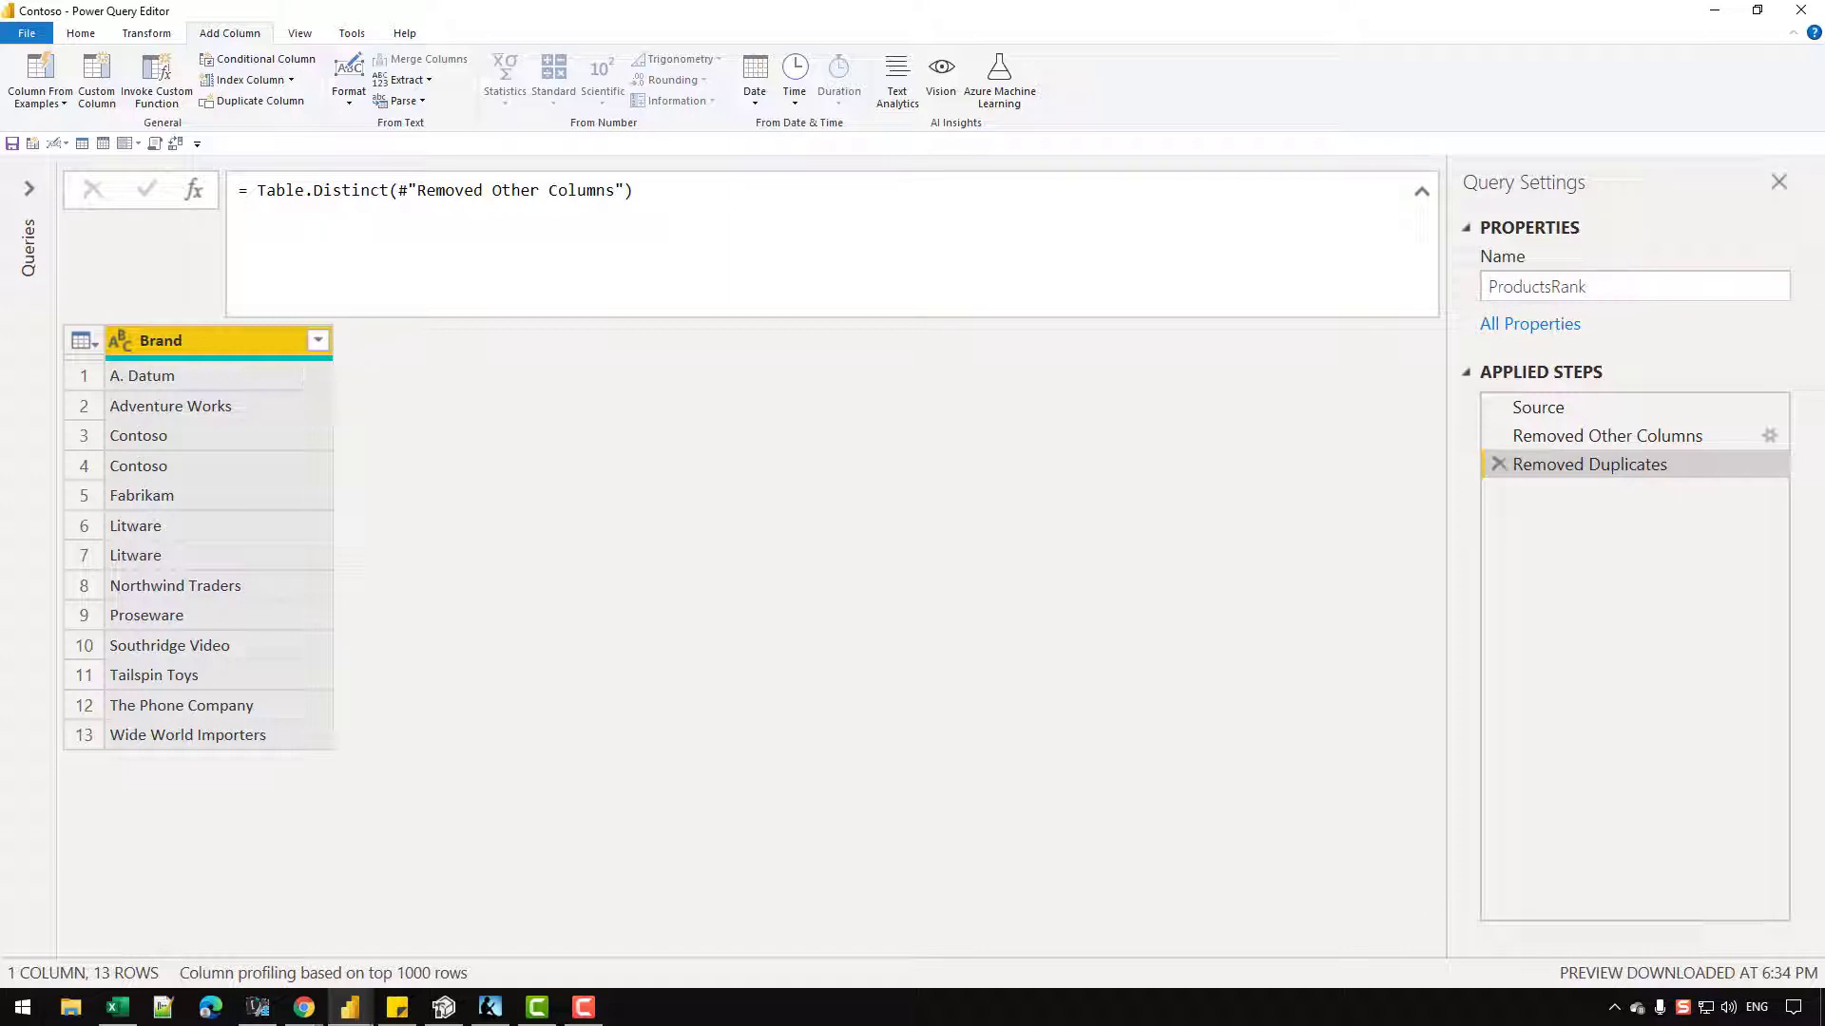
Step: Add a Custom column with the formula 1
click(97, 76)
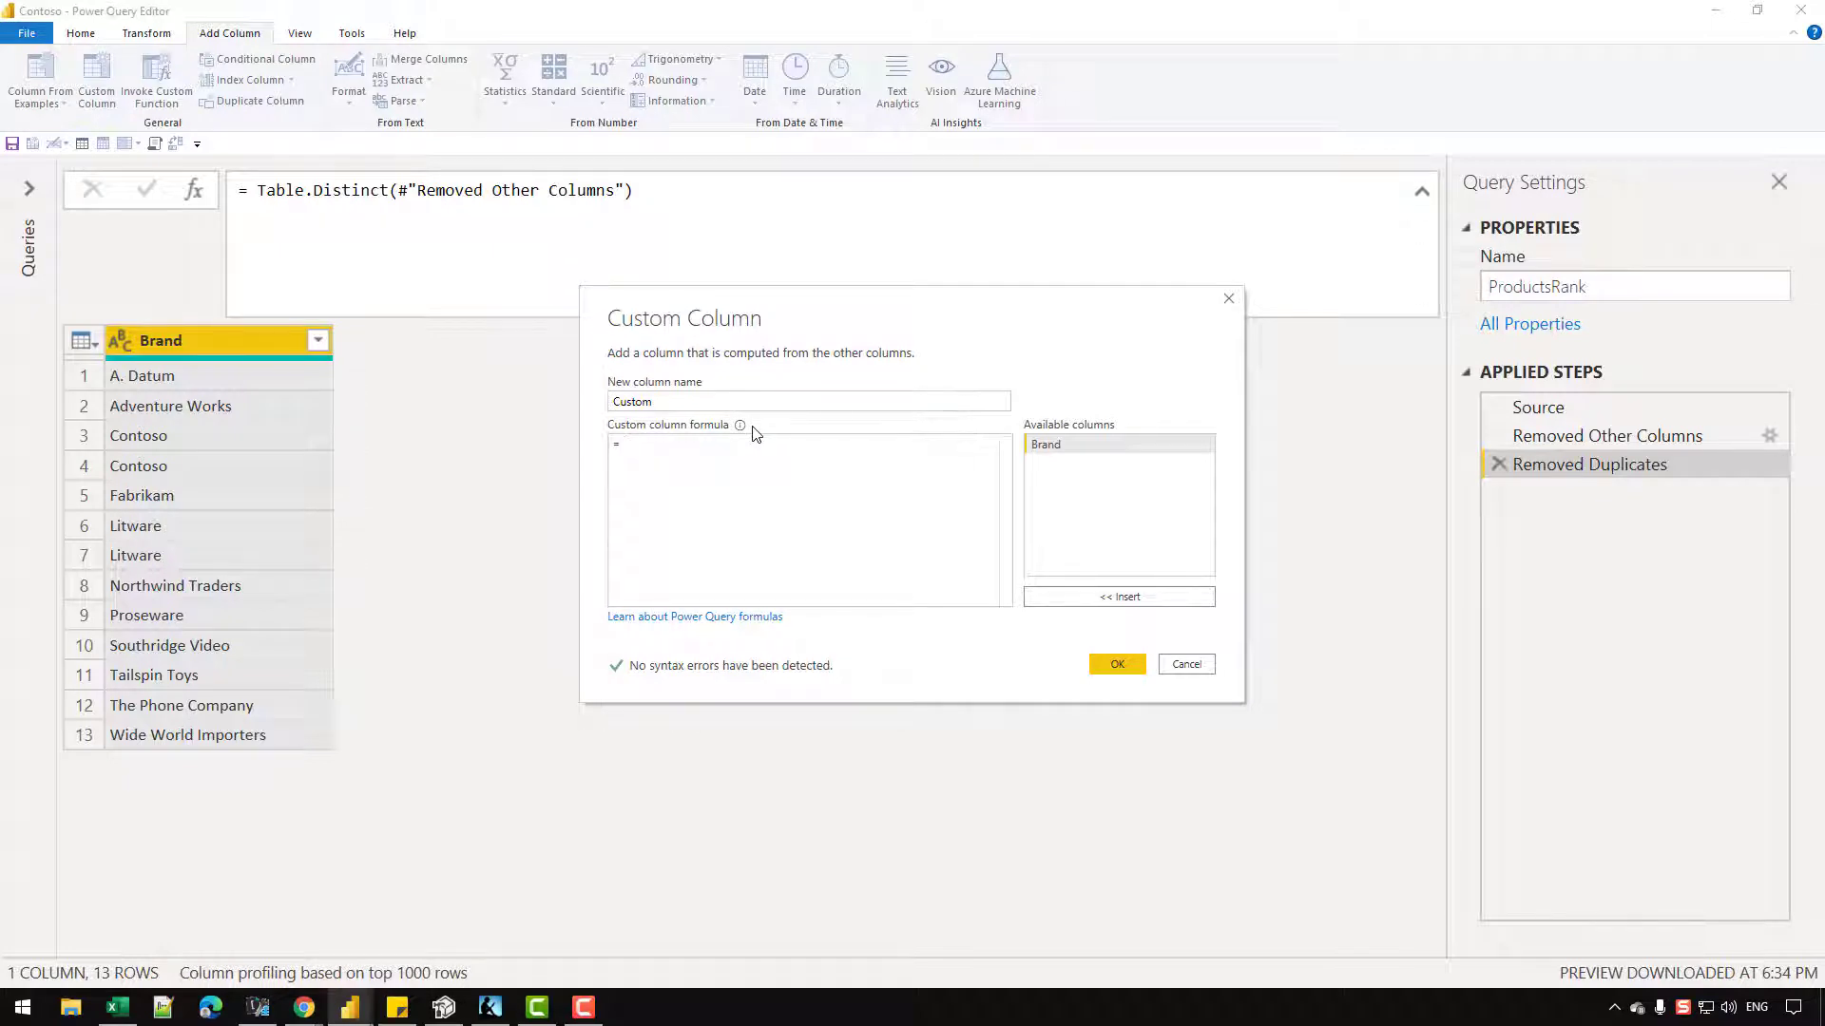
text(1)
click(1118, 665)
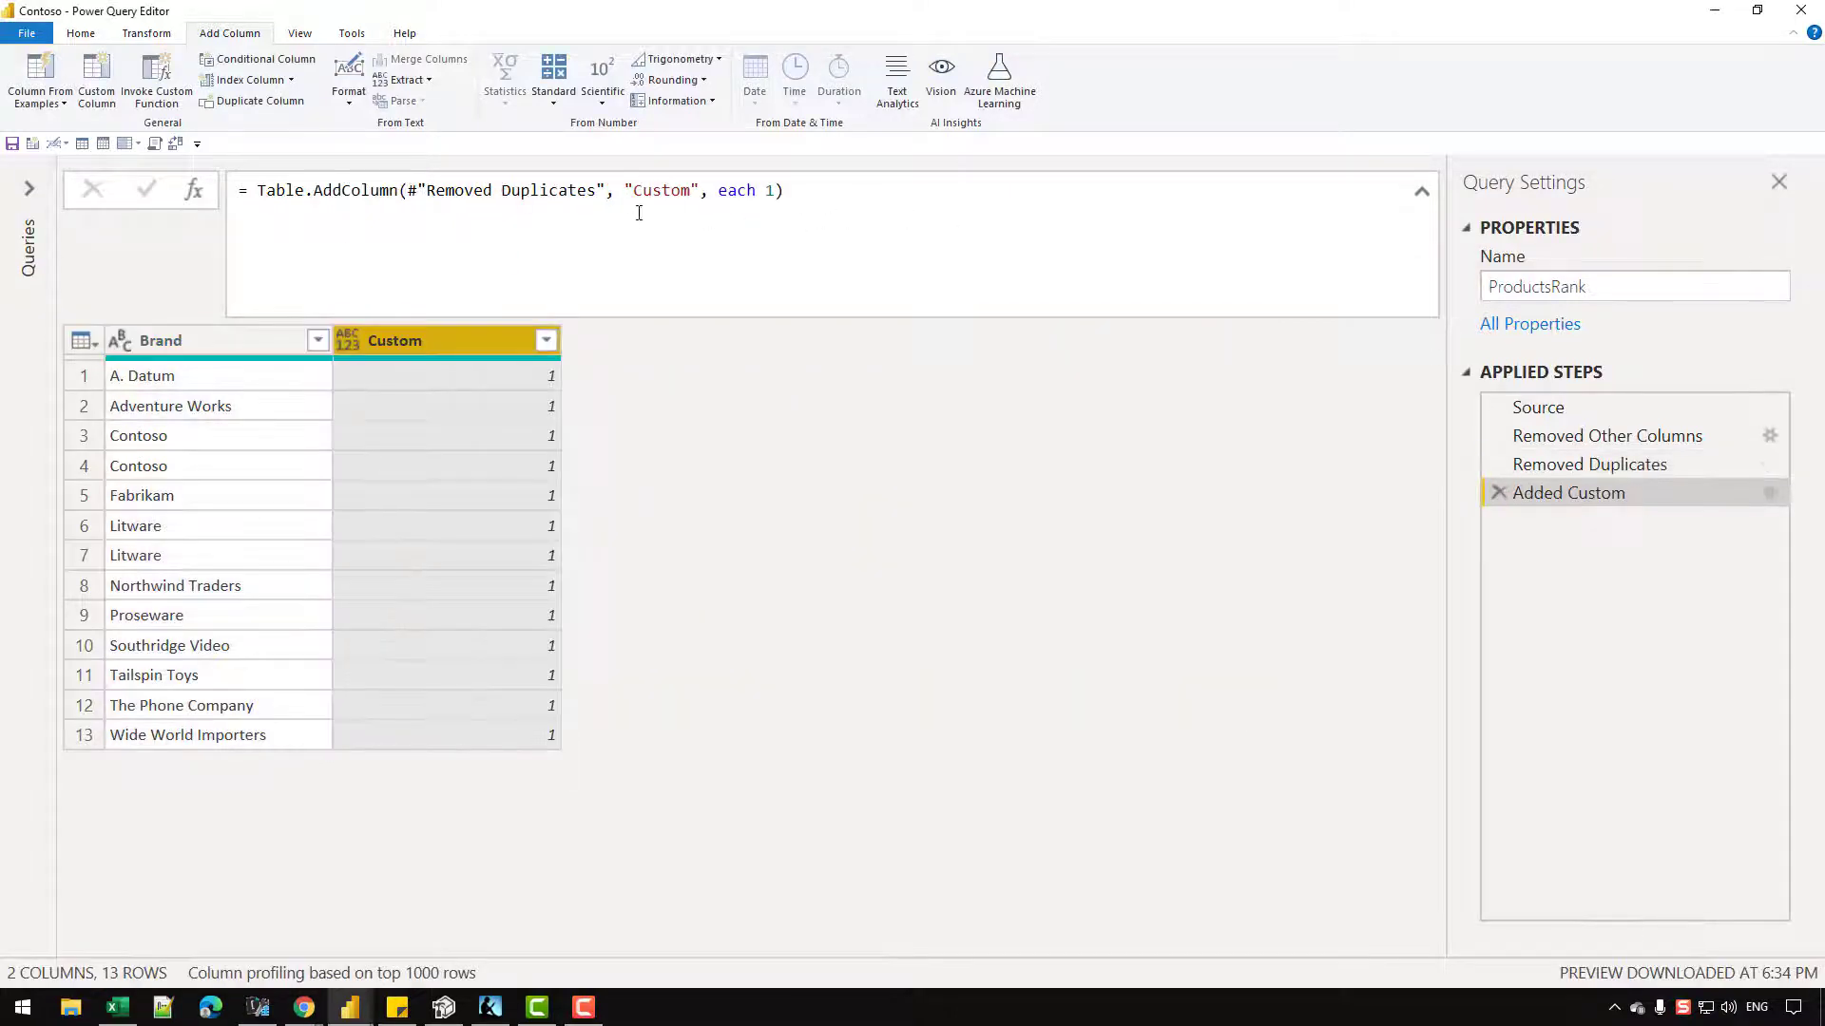
Step: Compare with the Source step's data, then return to the Added Custom step
click(844, 190)
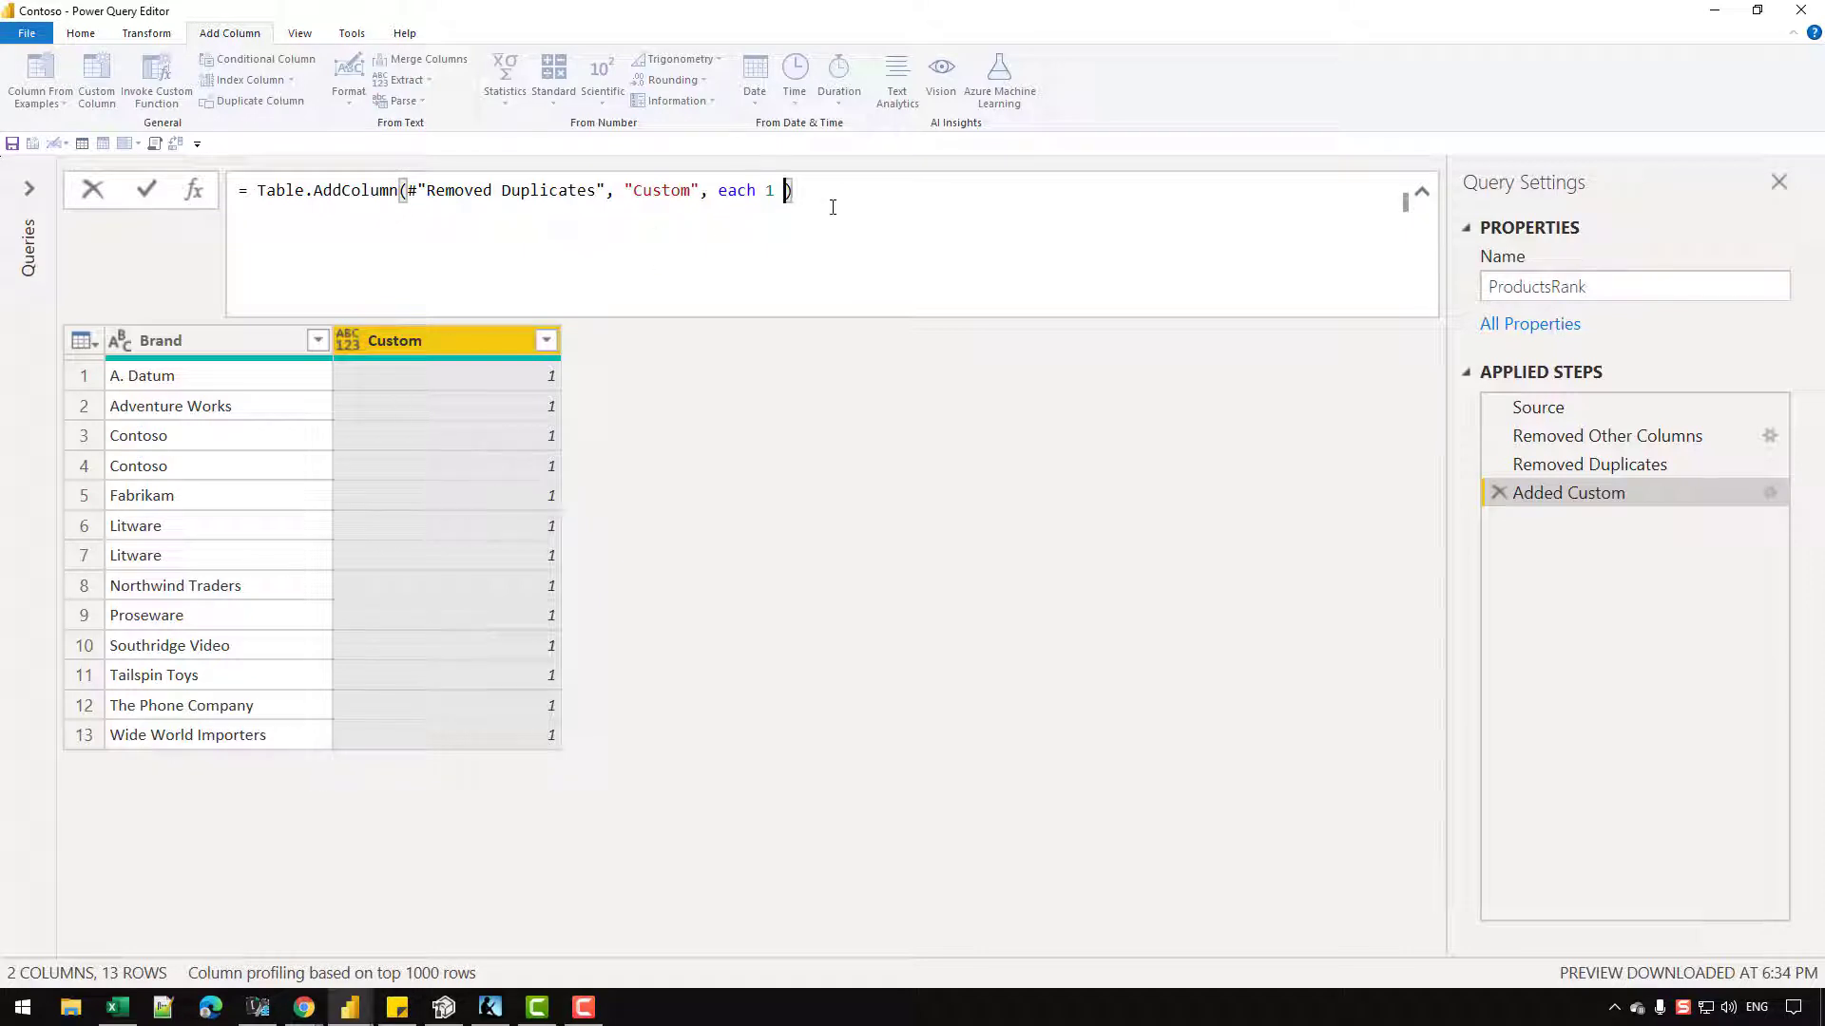
click(1560, 407)
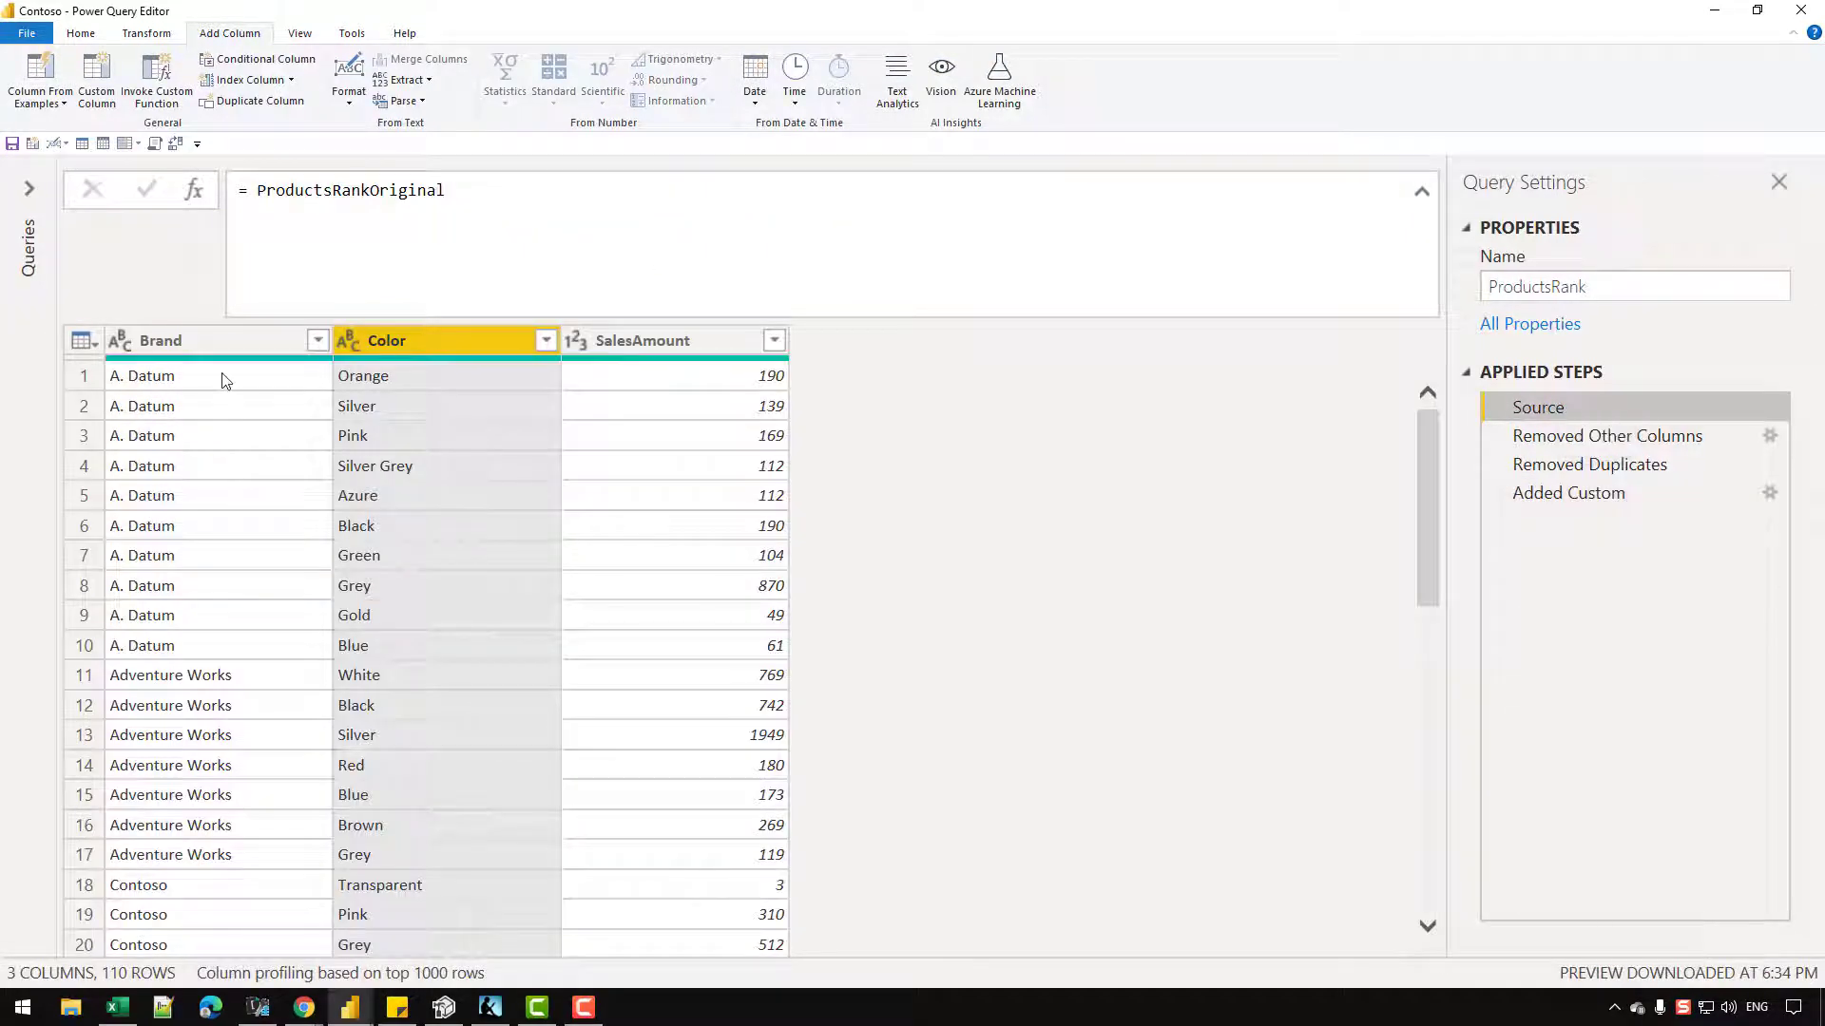
click(203, 645)
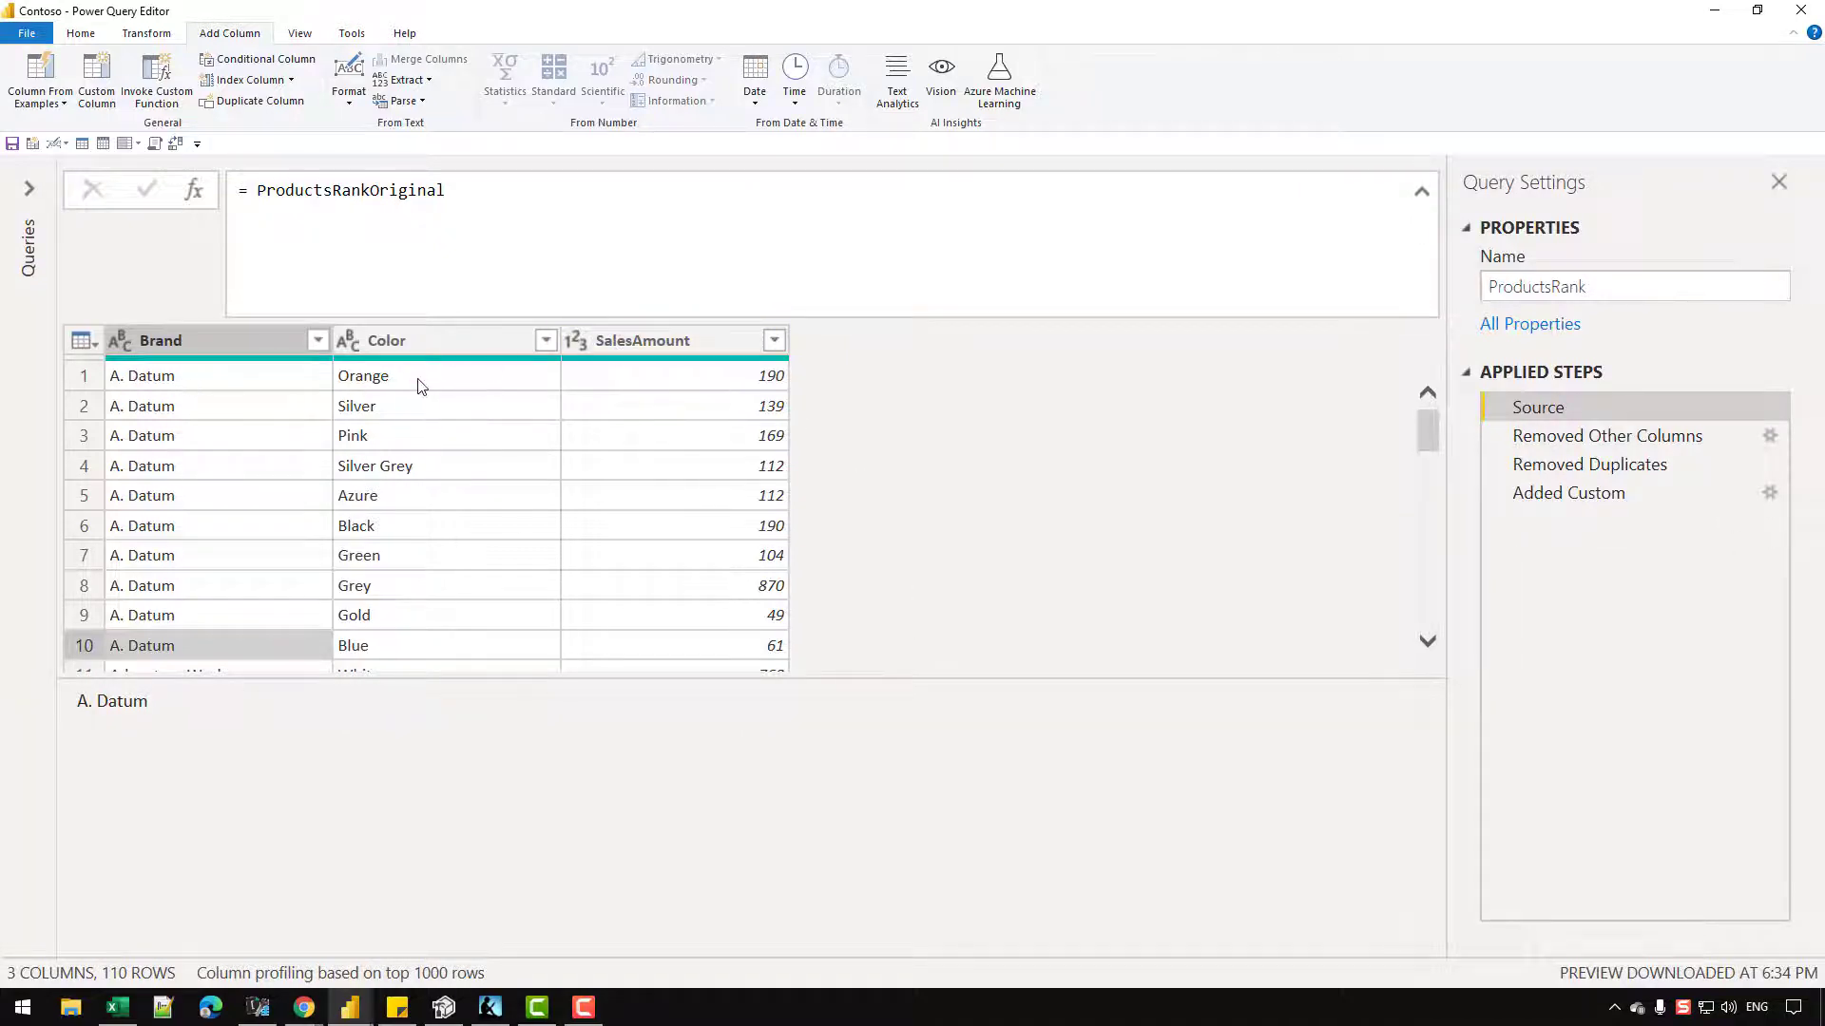
click(1623, 500)
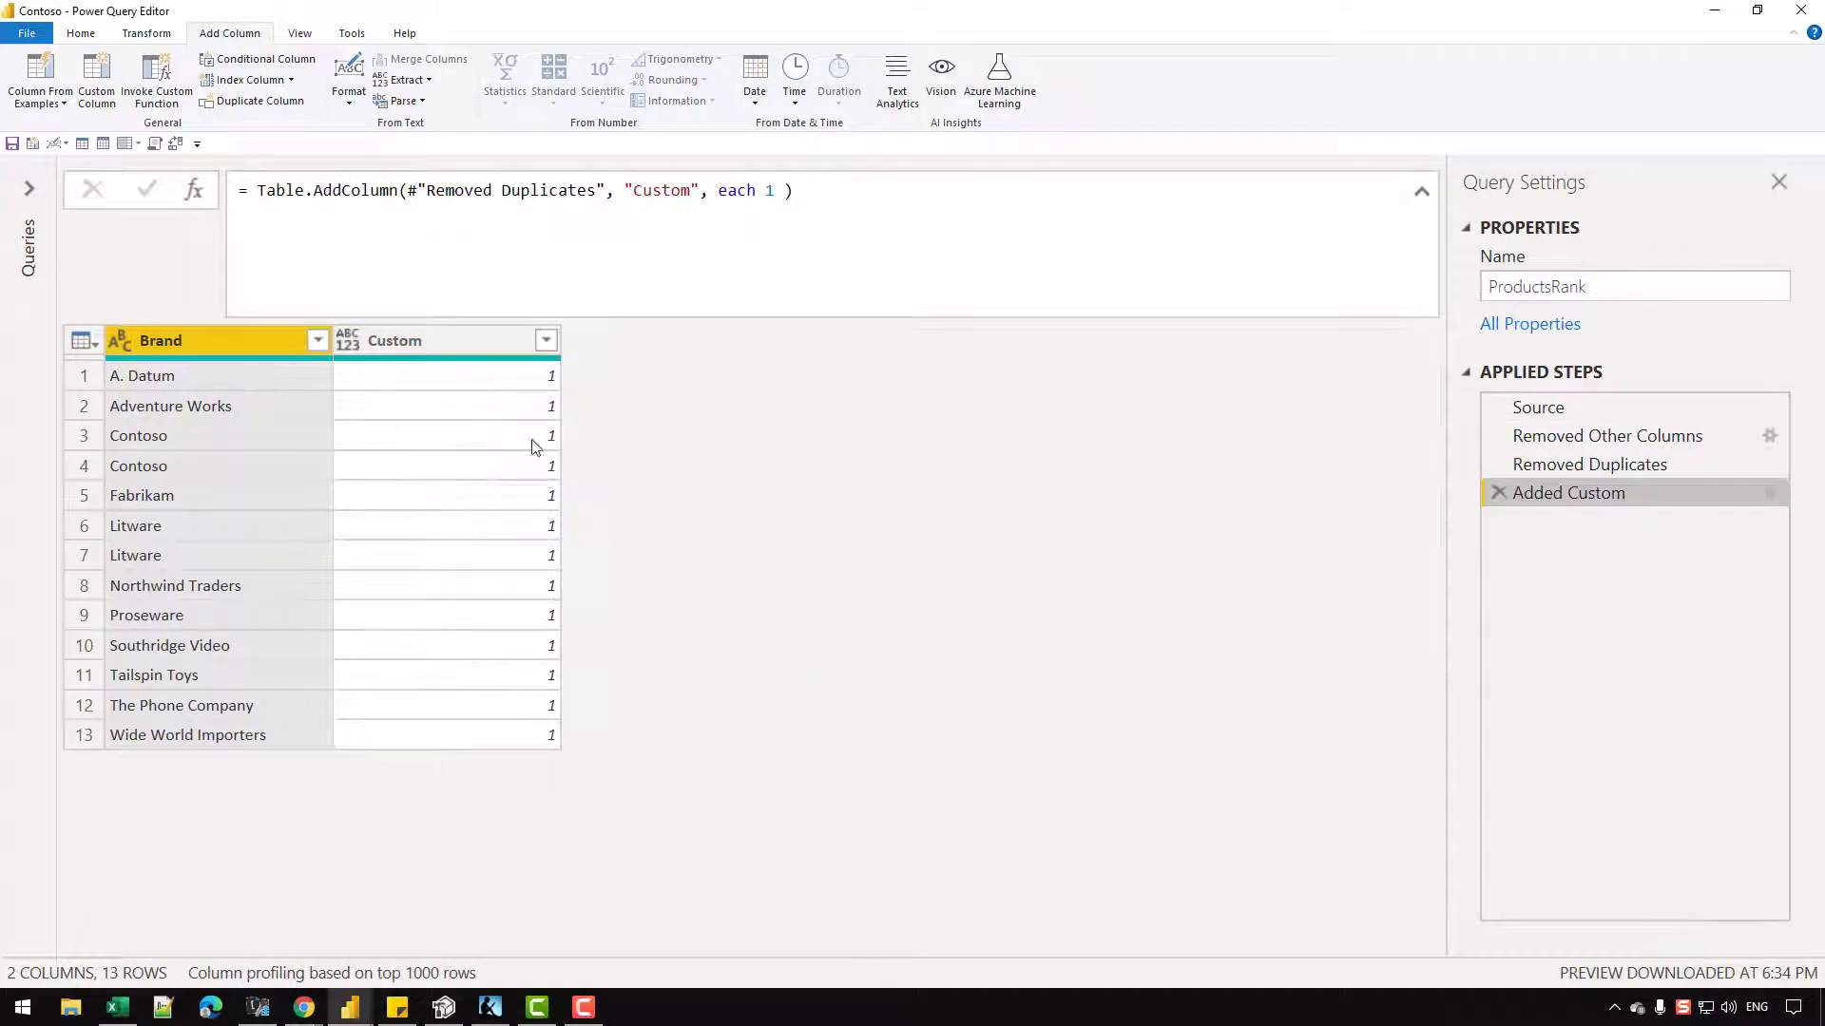
Step: Replace 'each 1' in the Added Custom formula with a function of CurrentBrand
click(765, 190)
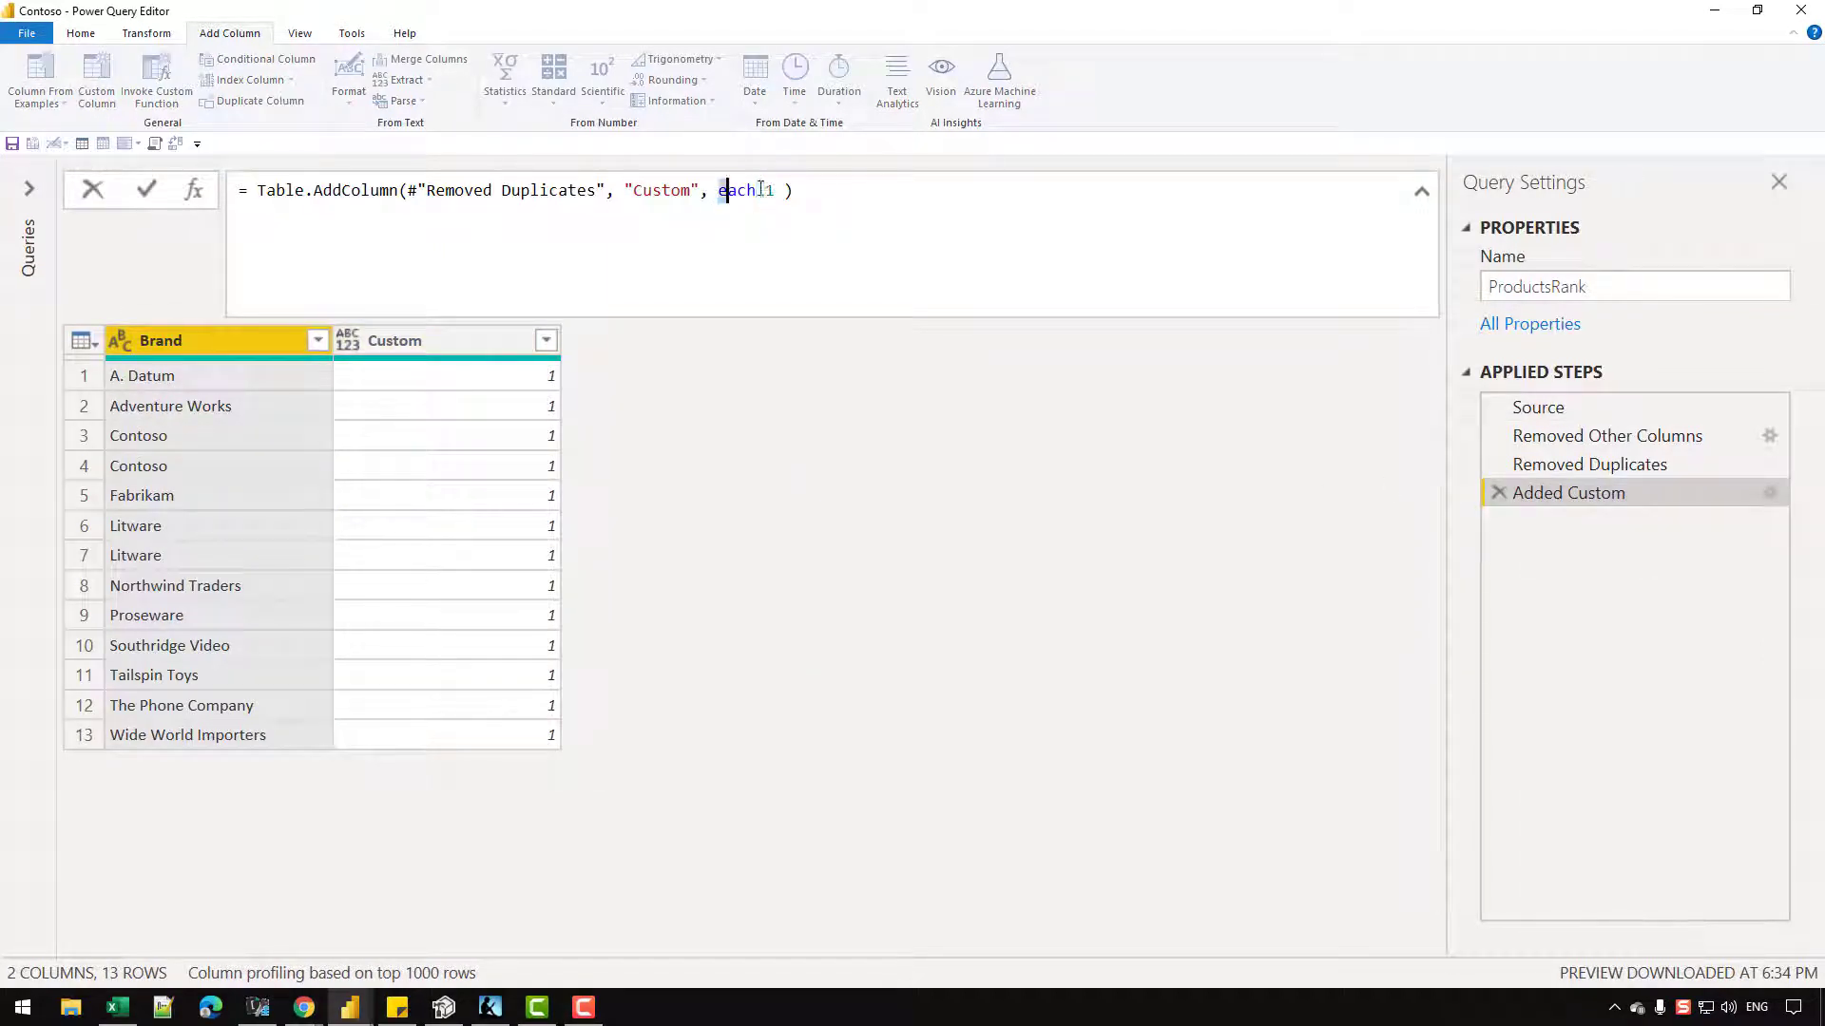
drag(720, 190, 774, 190)
key(BackSpace)
text(())
text(CurrentBrand)
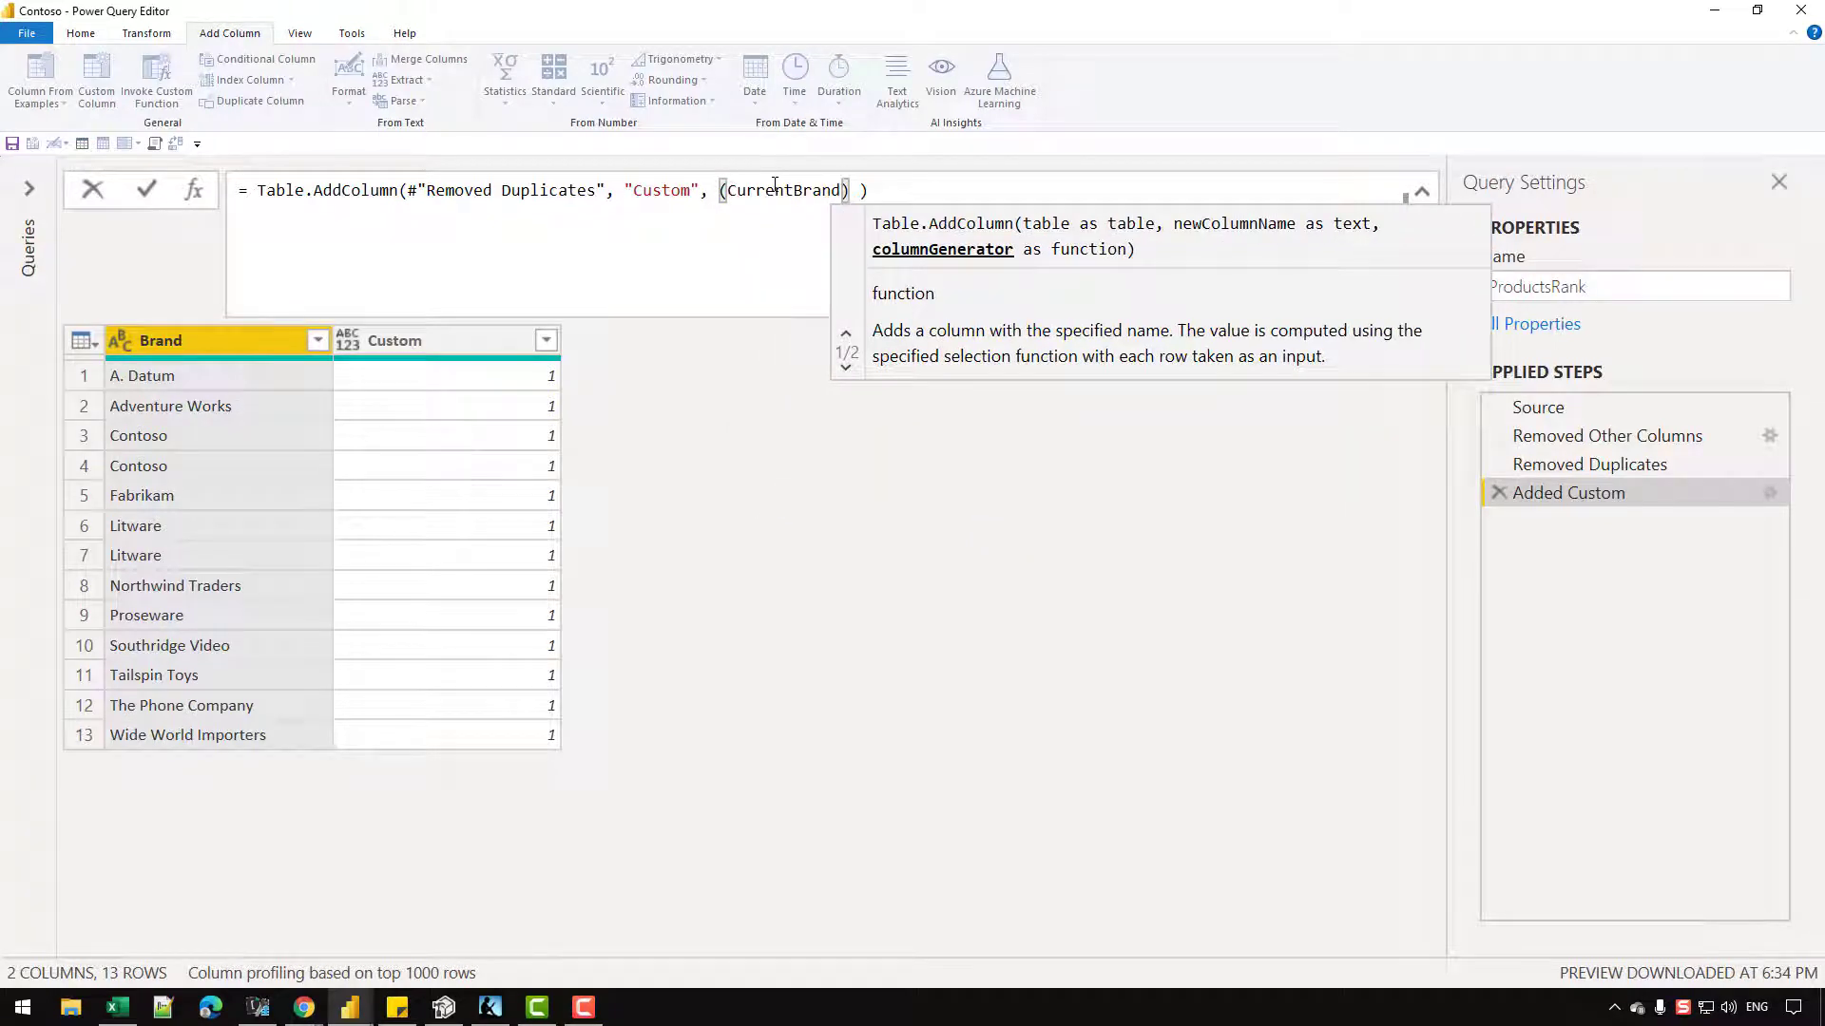
text() =>)
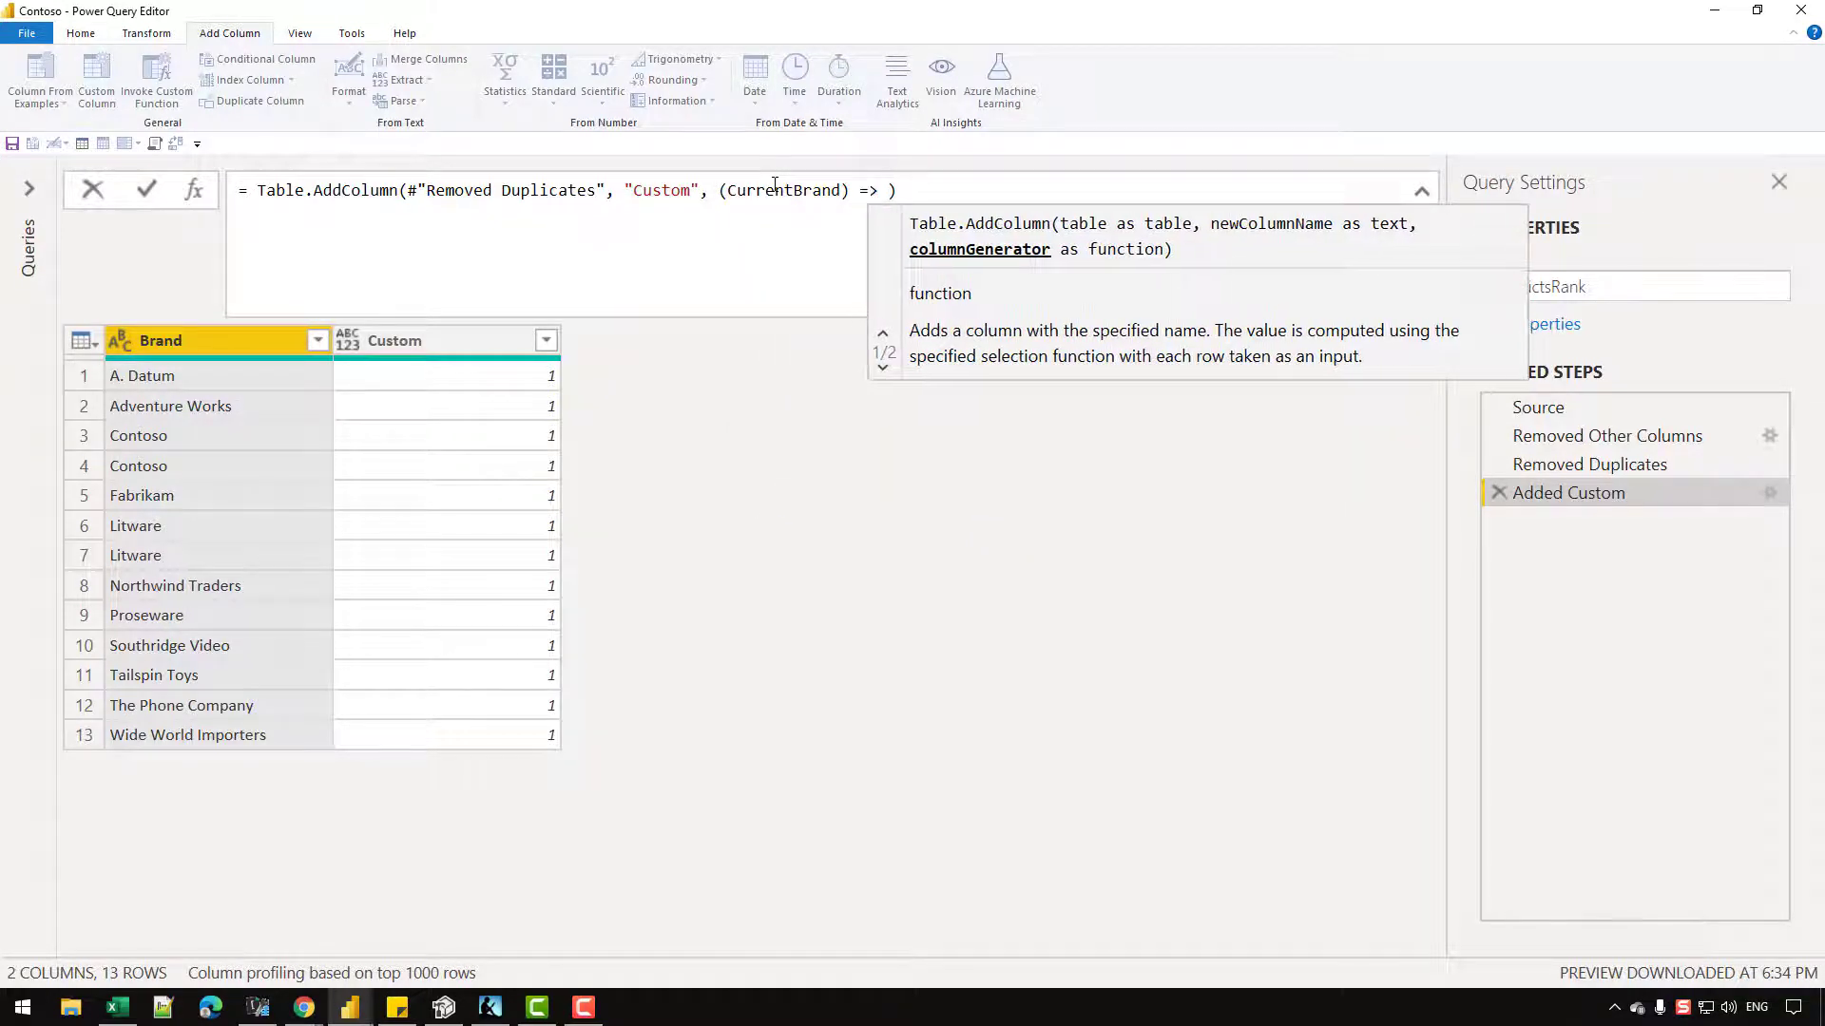
double_click(806, 187)
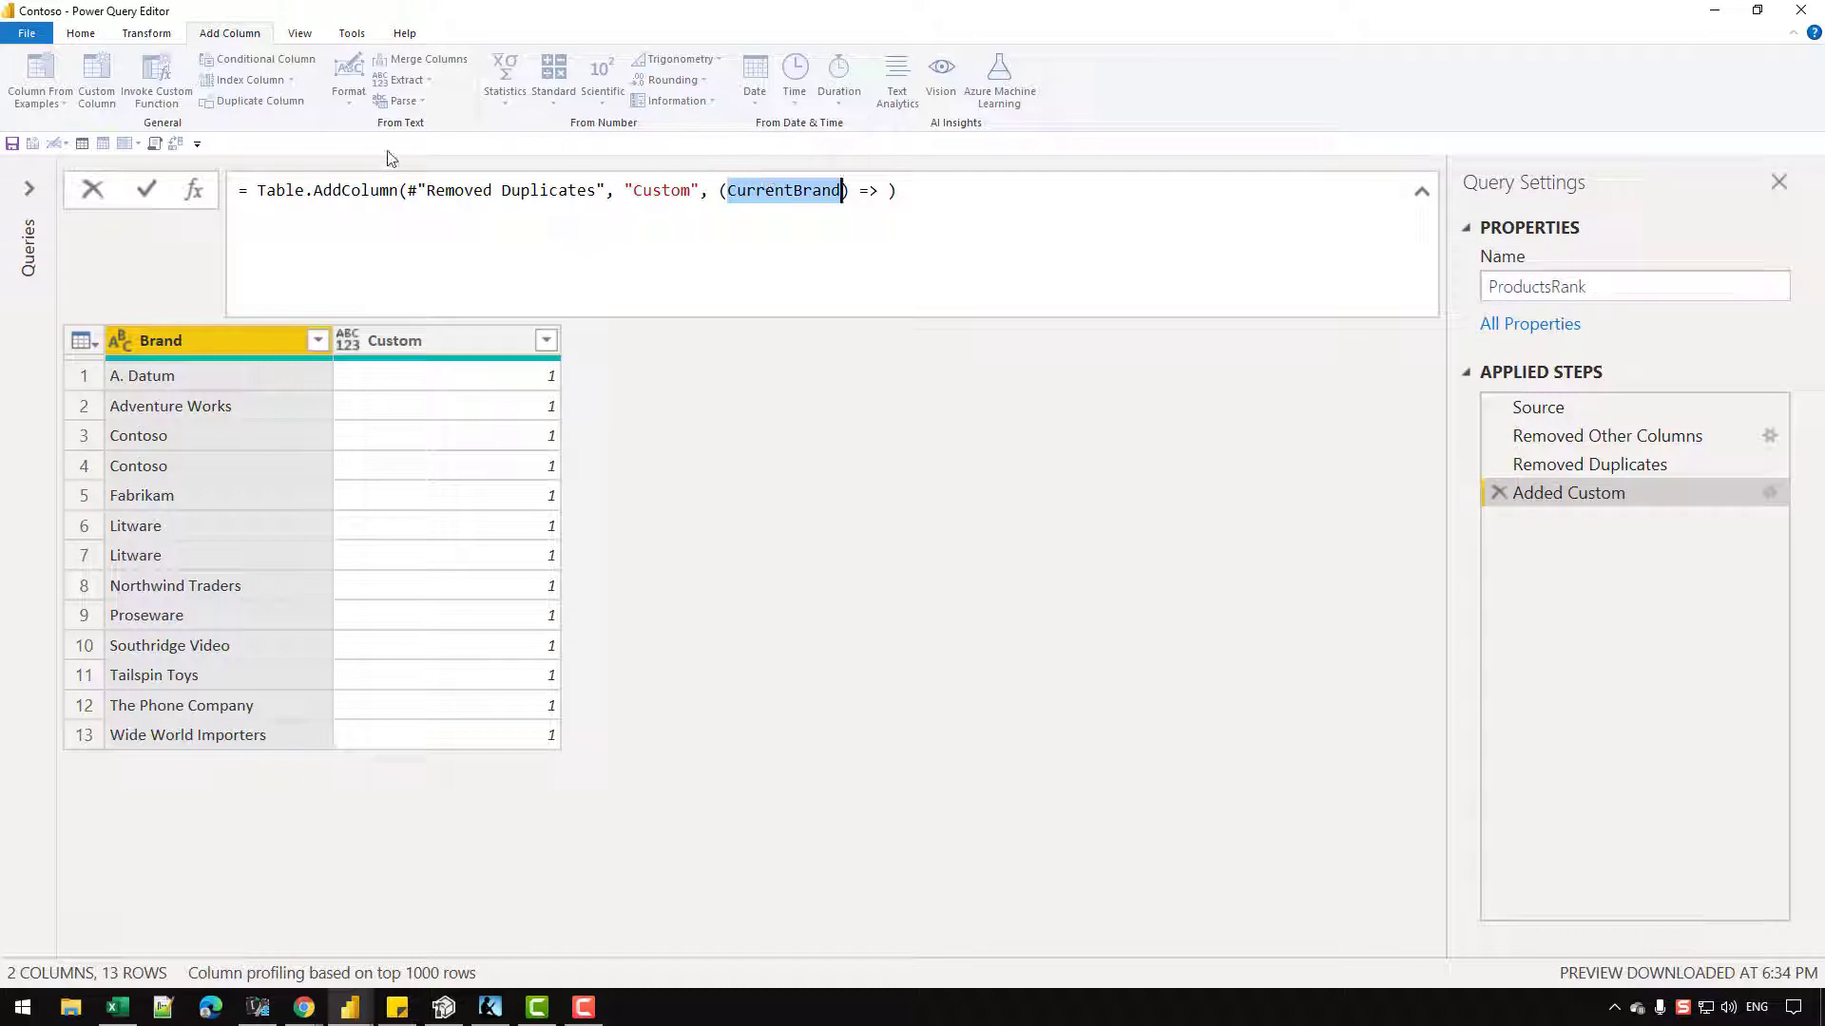
drag(414, 190, 605, 190)
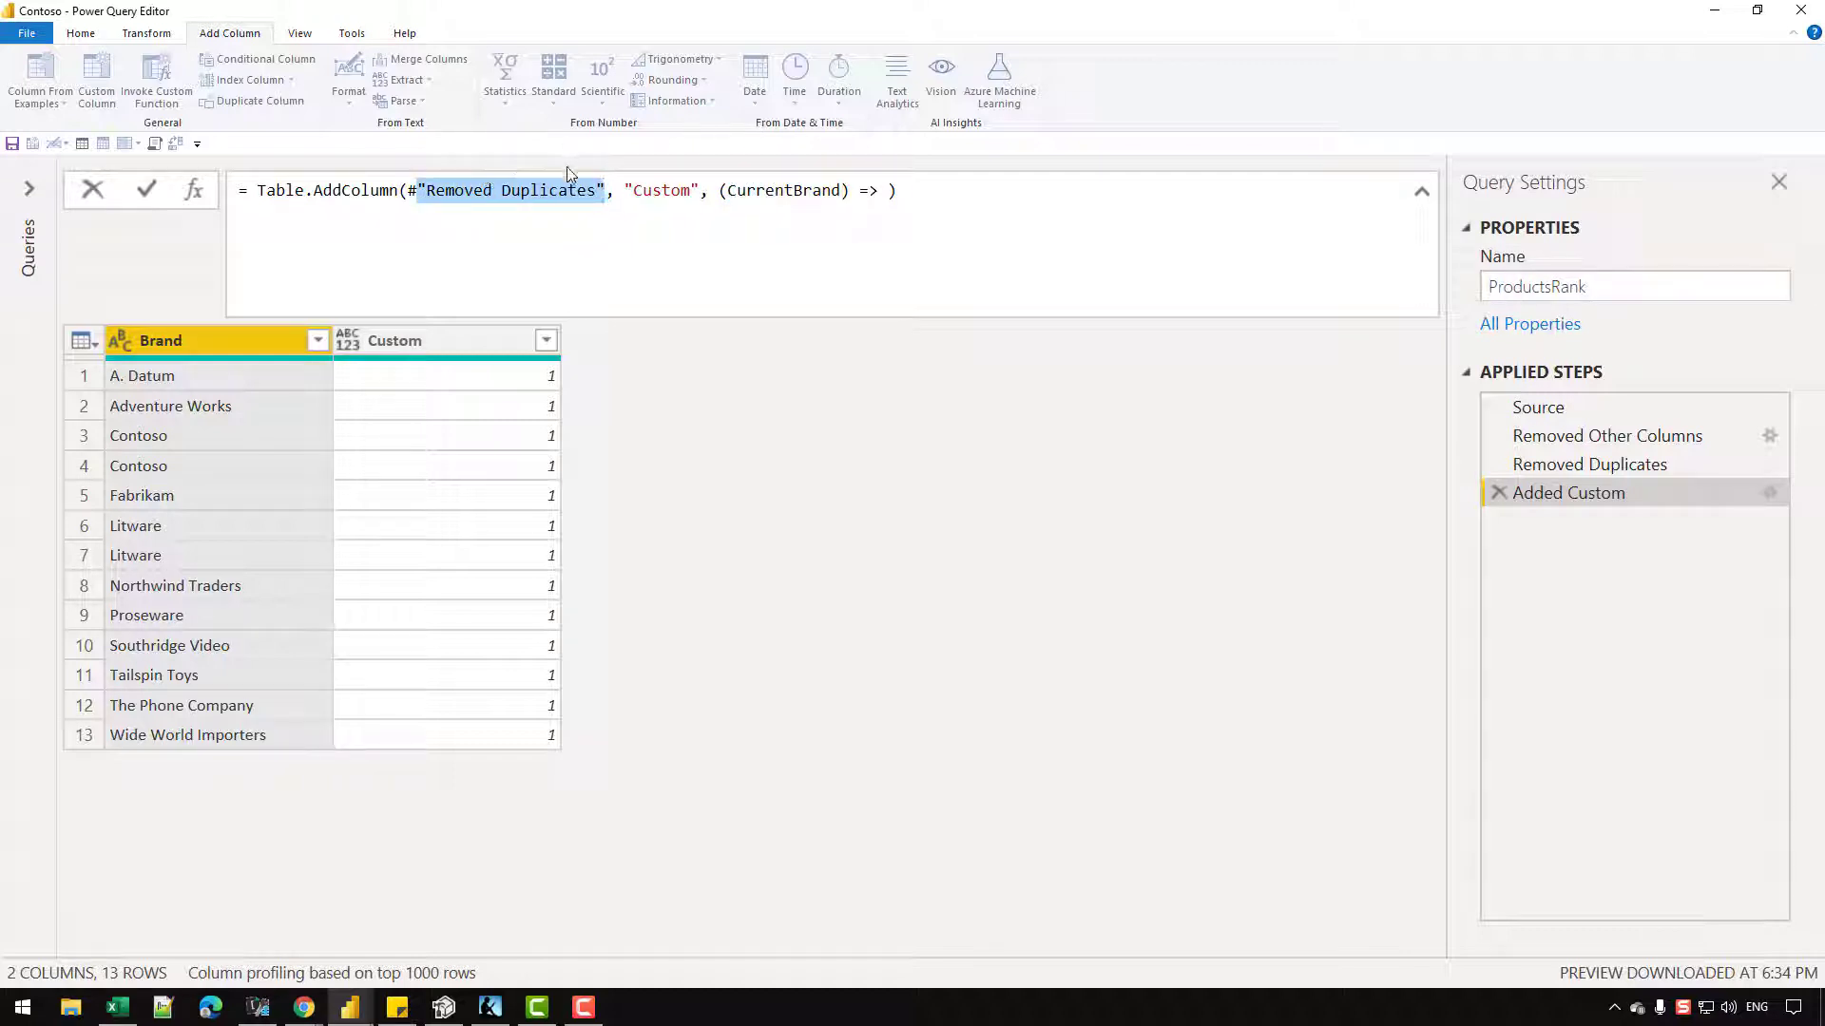
click(881, 190)
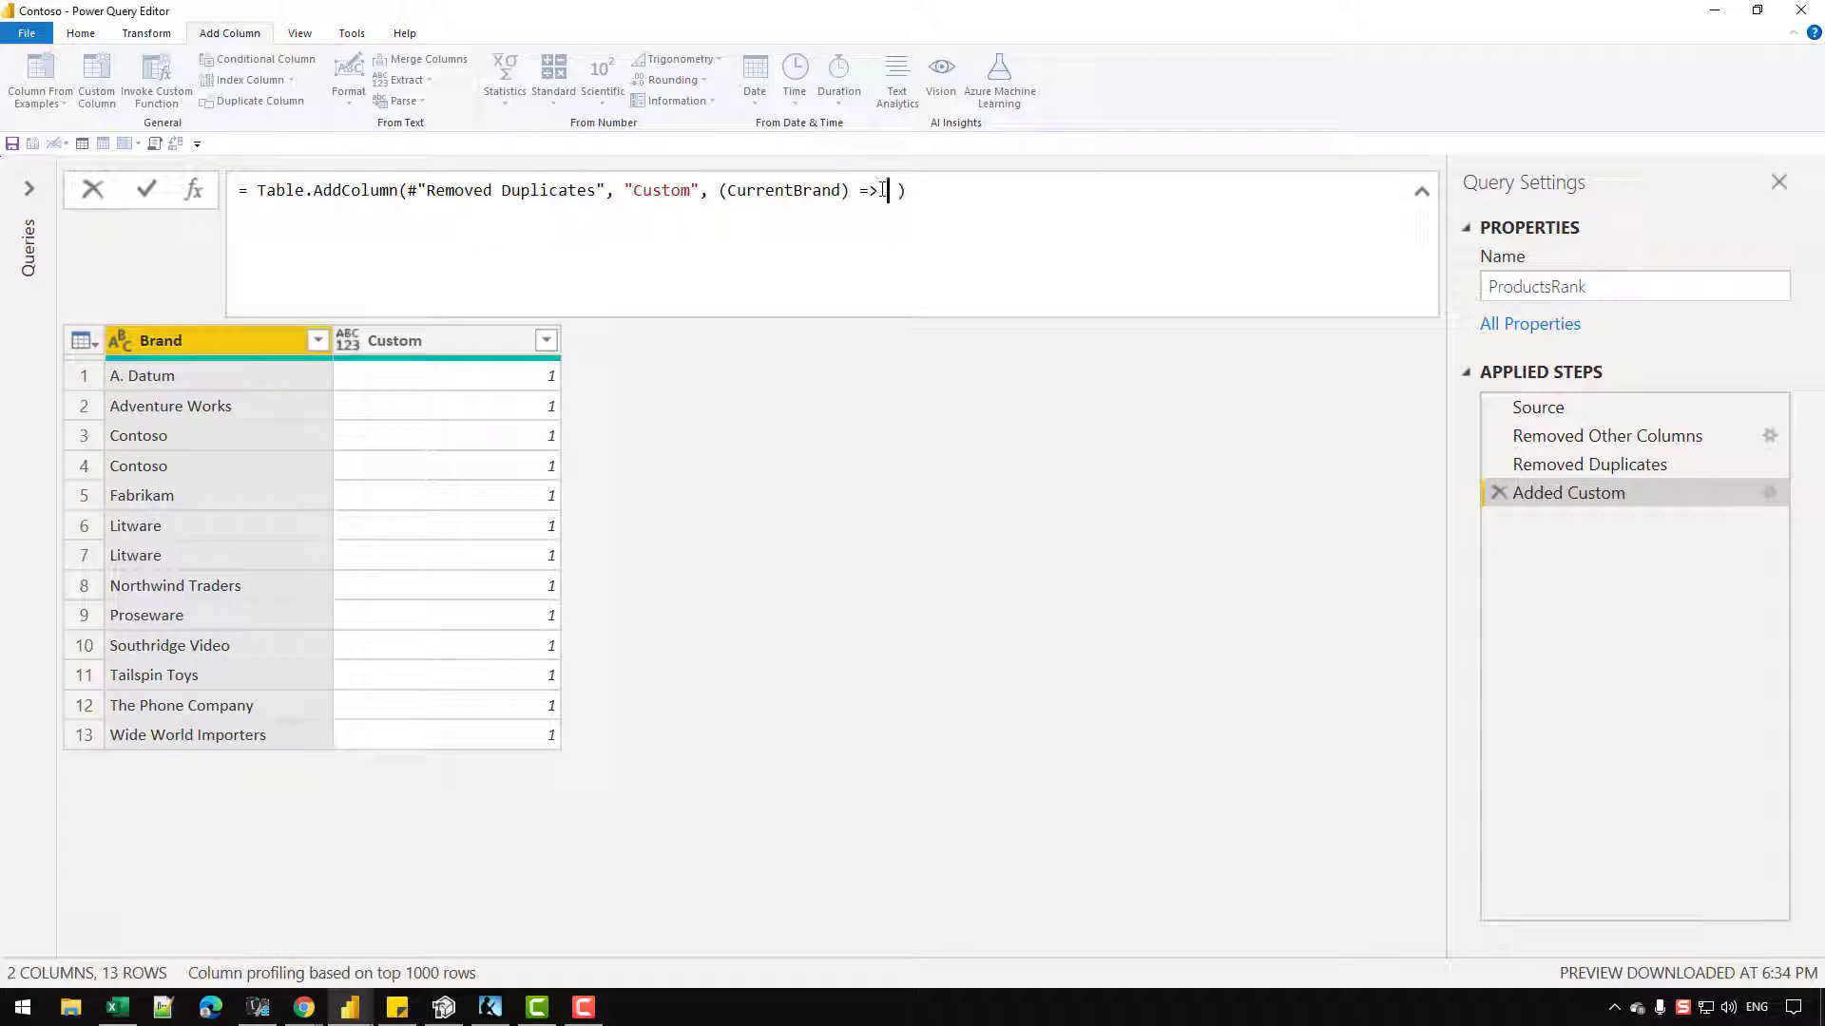
Step: Write the body Table.SelectRows(Source, (InnerBrand) => InnerBrand[Brand] = CurrentBrand[Brand])
text(Table.Sele)
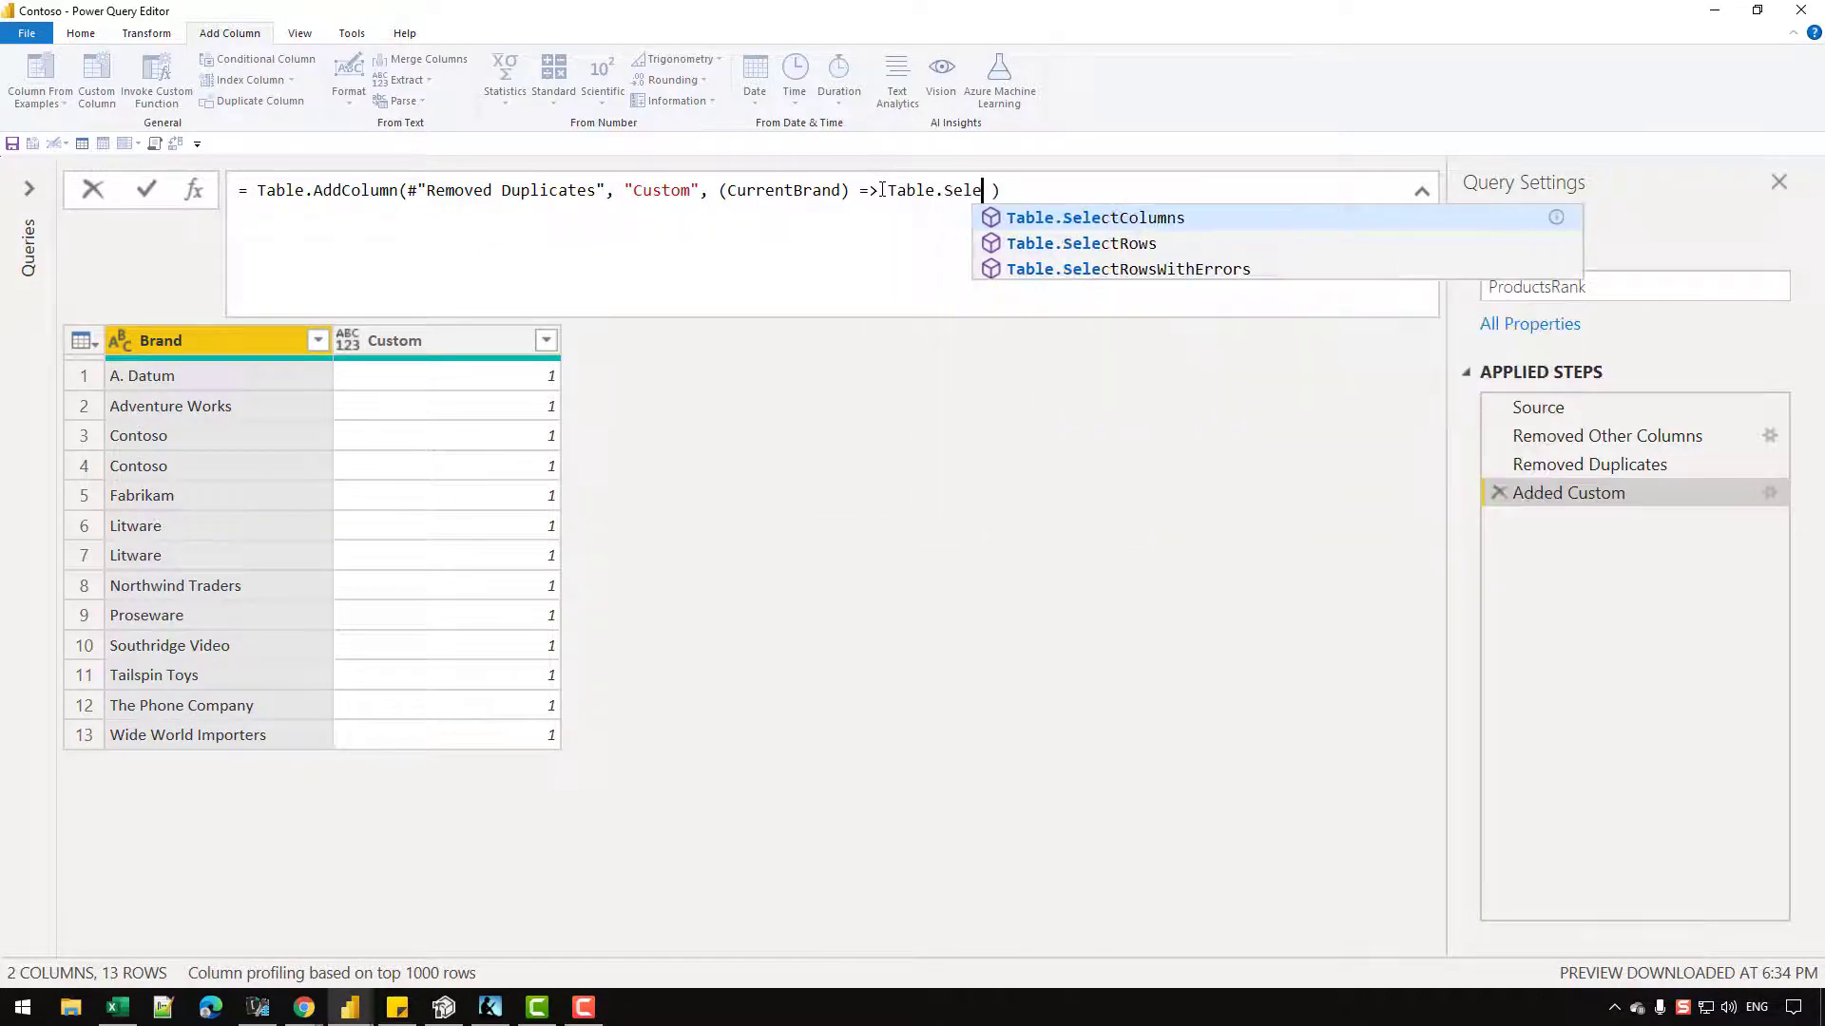
text(ctRows ( )
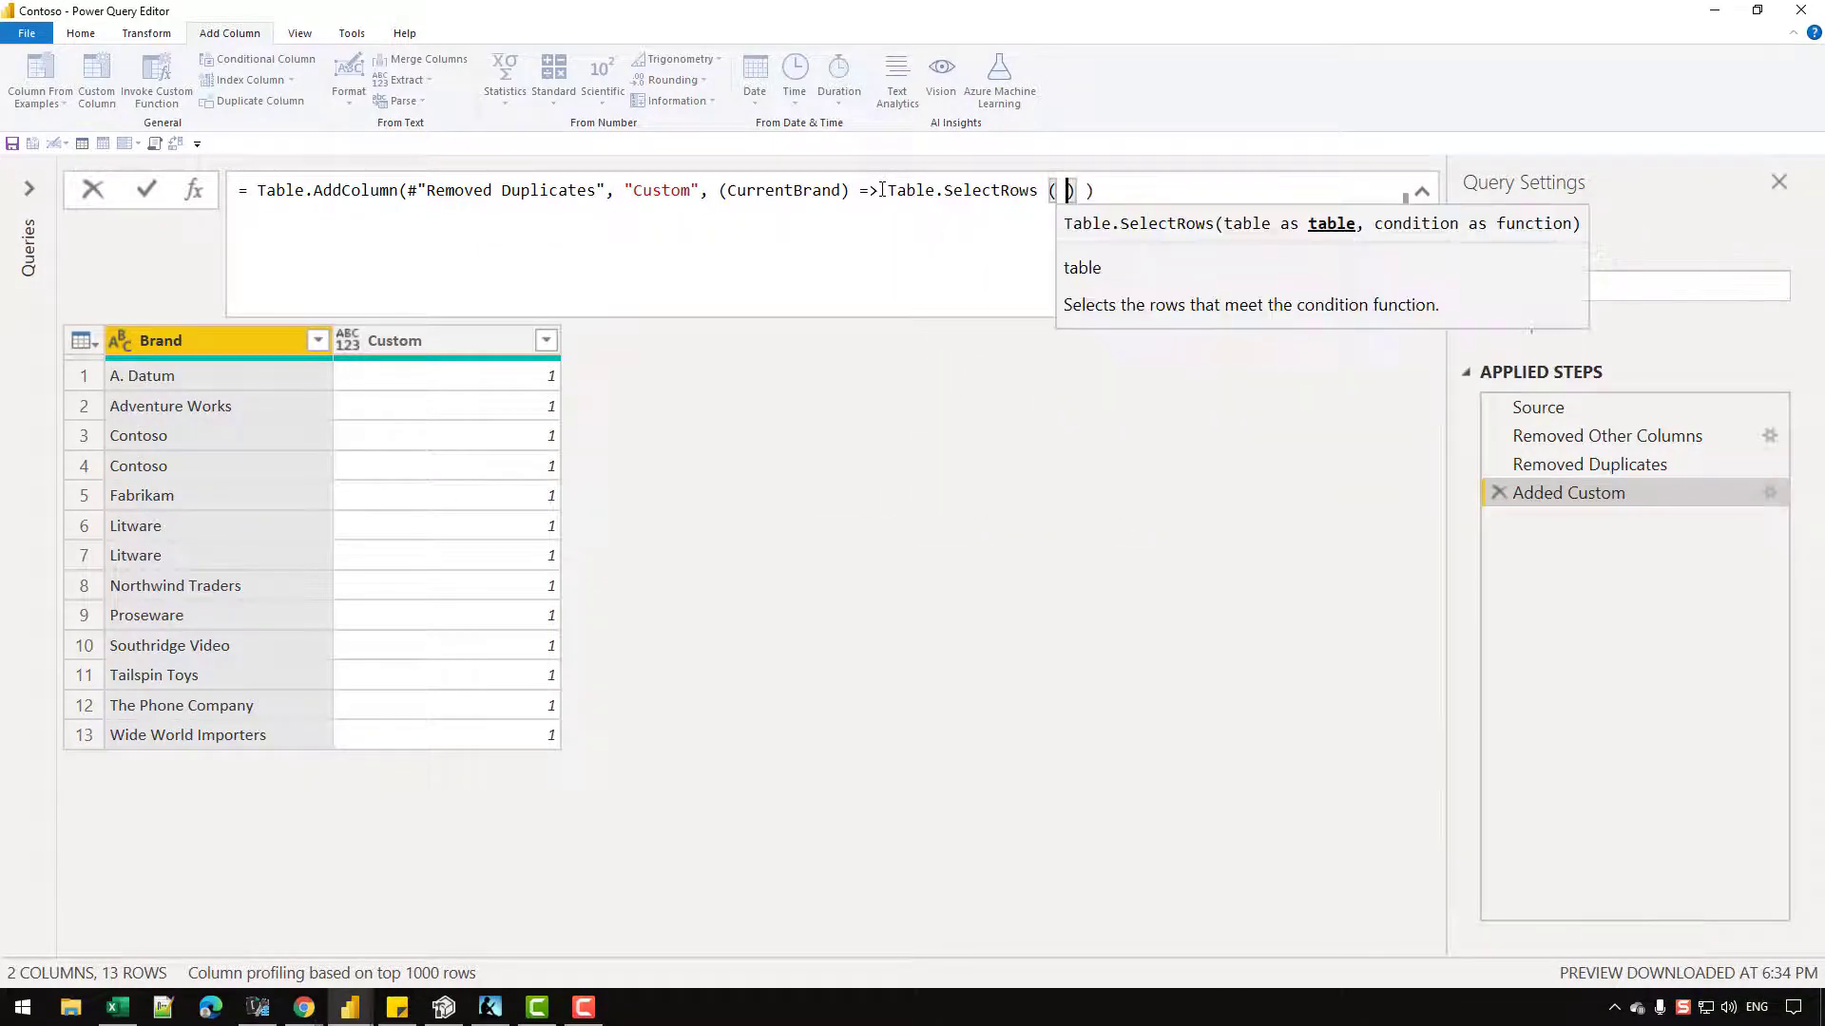
text(Source, )
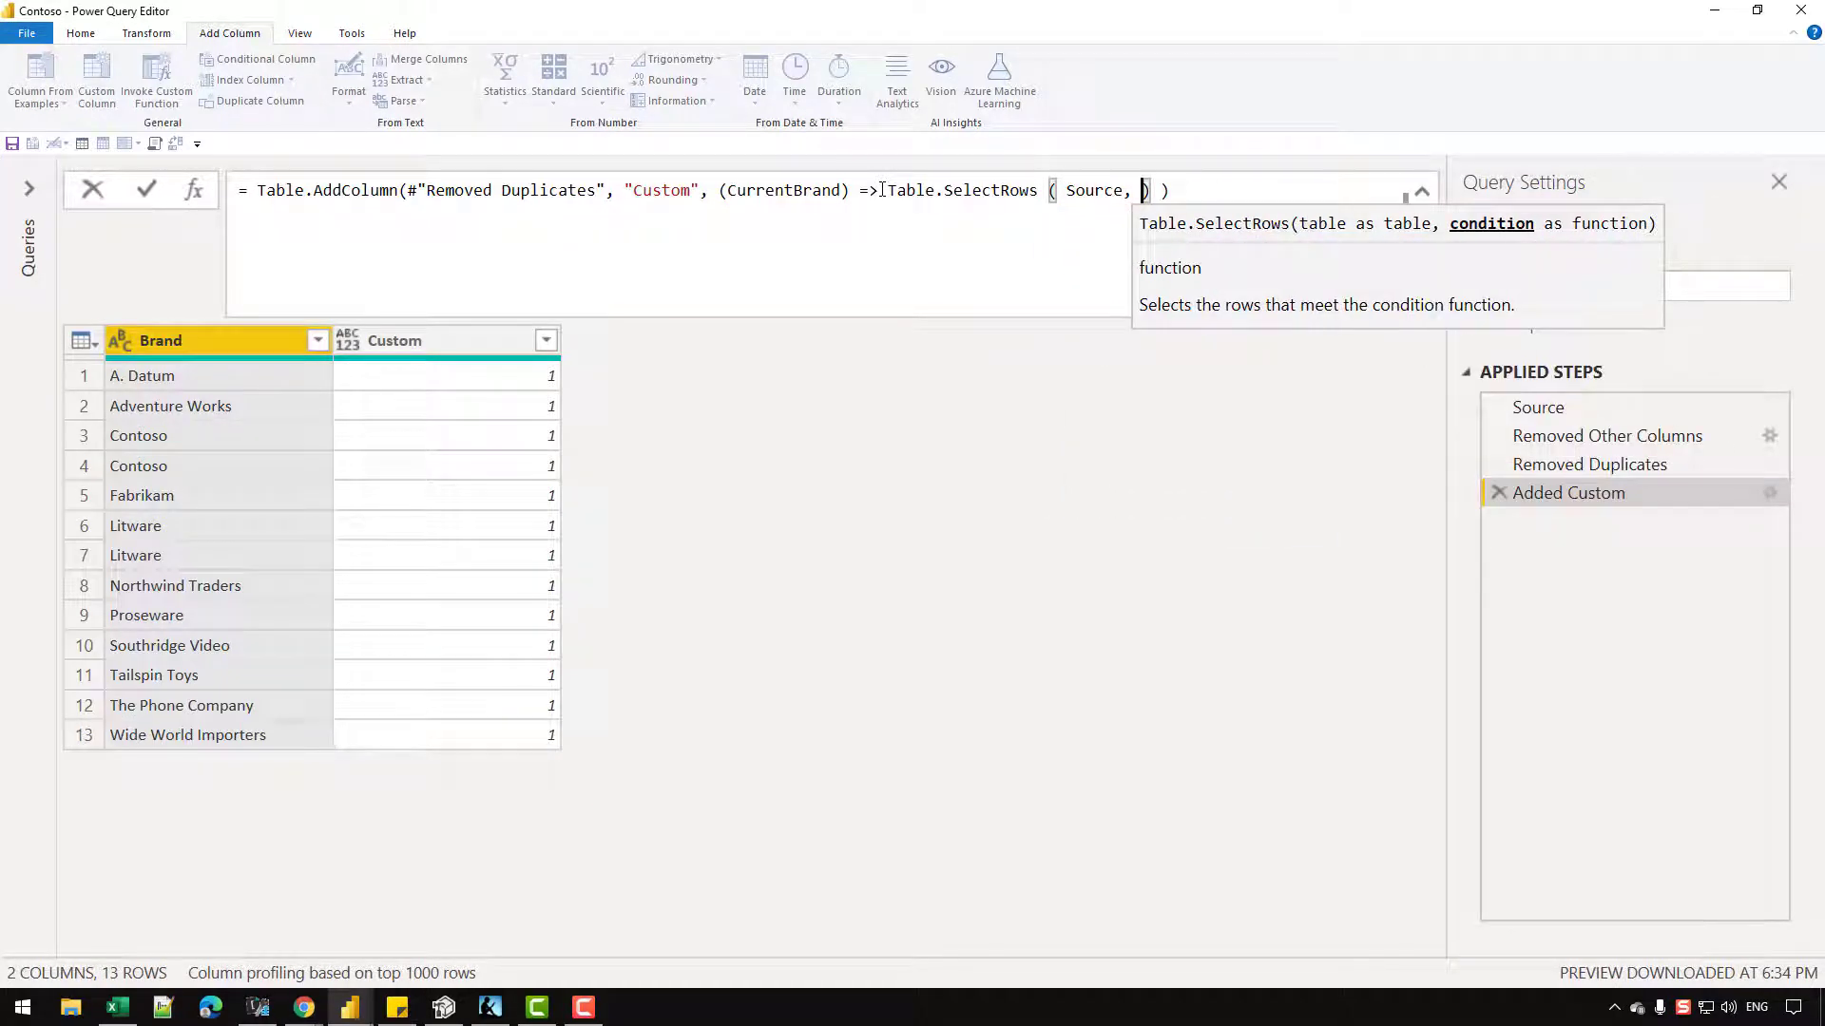
text(()
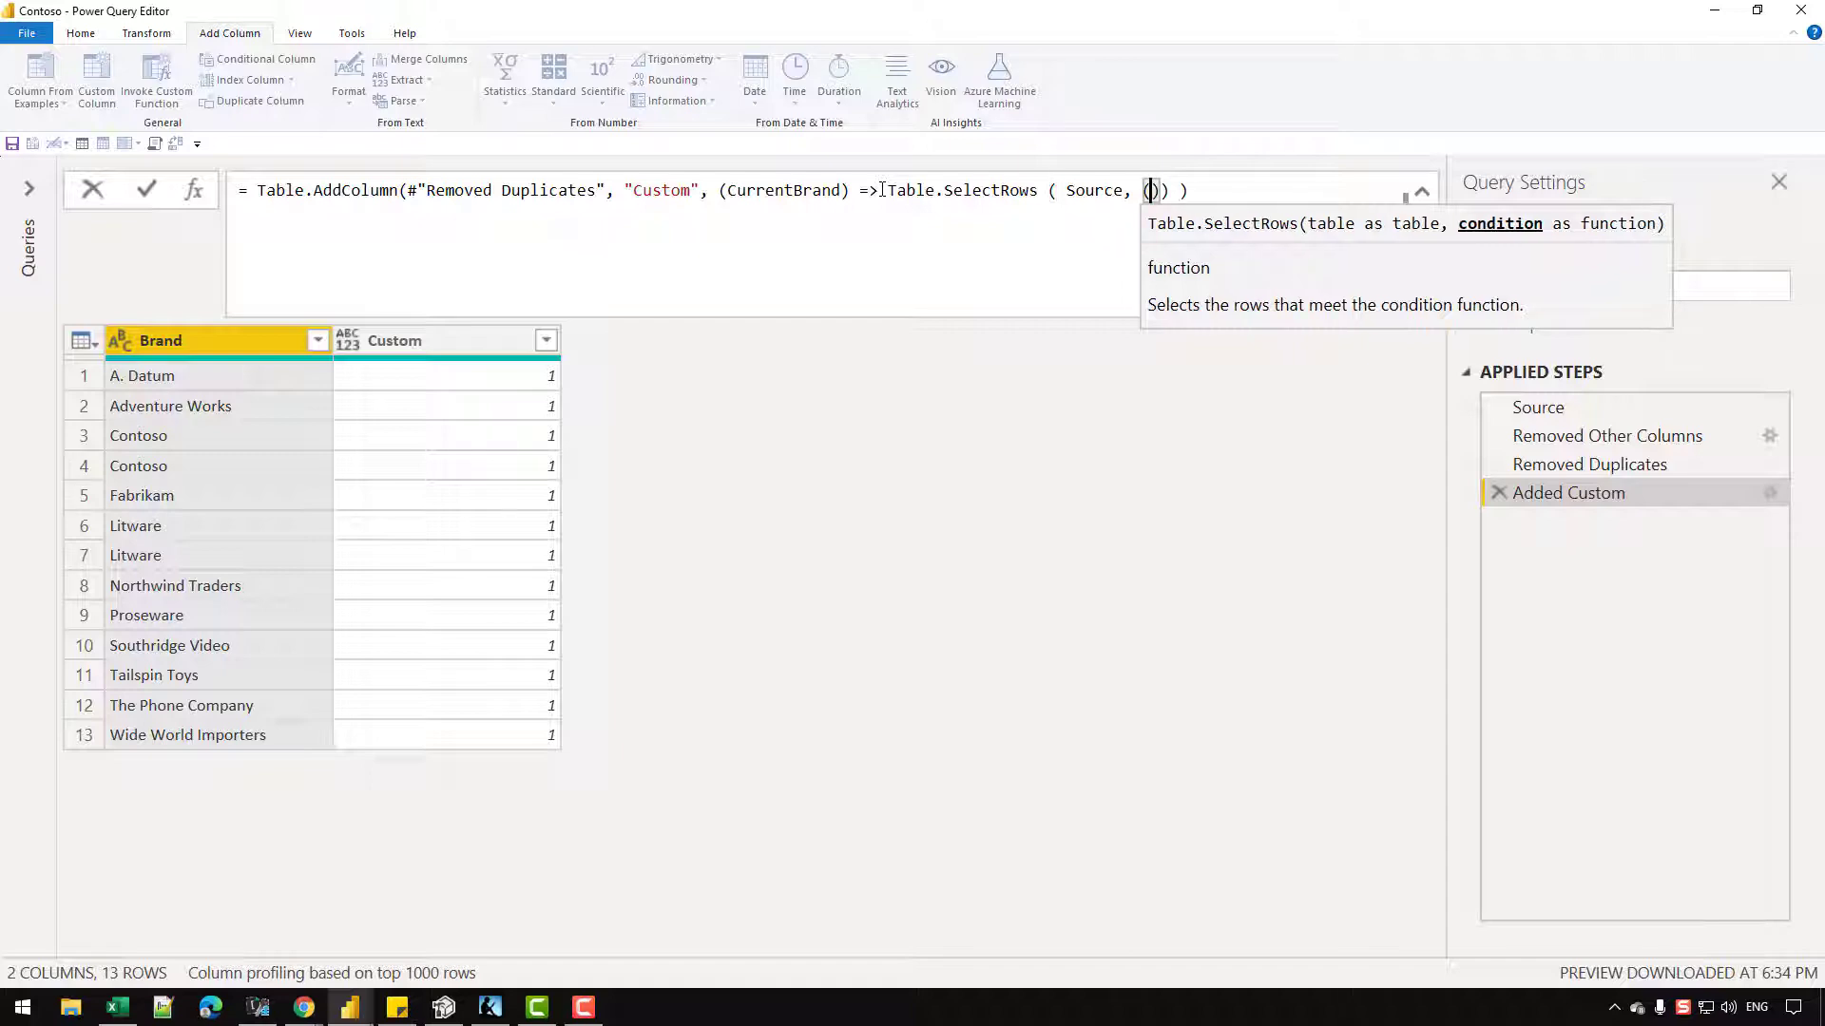
text(Innd)
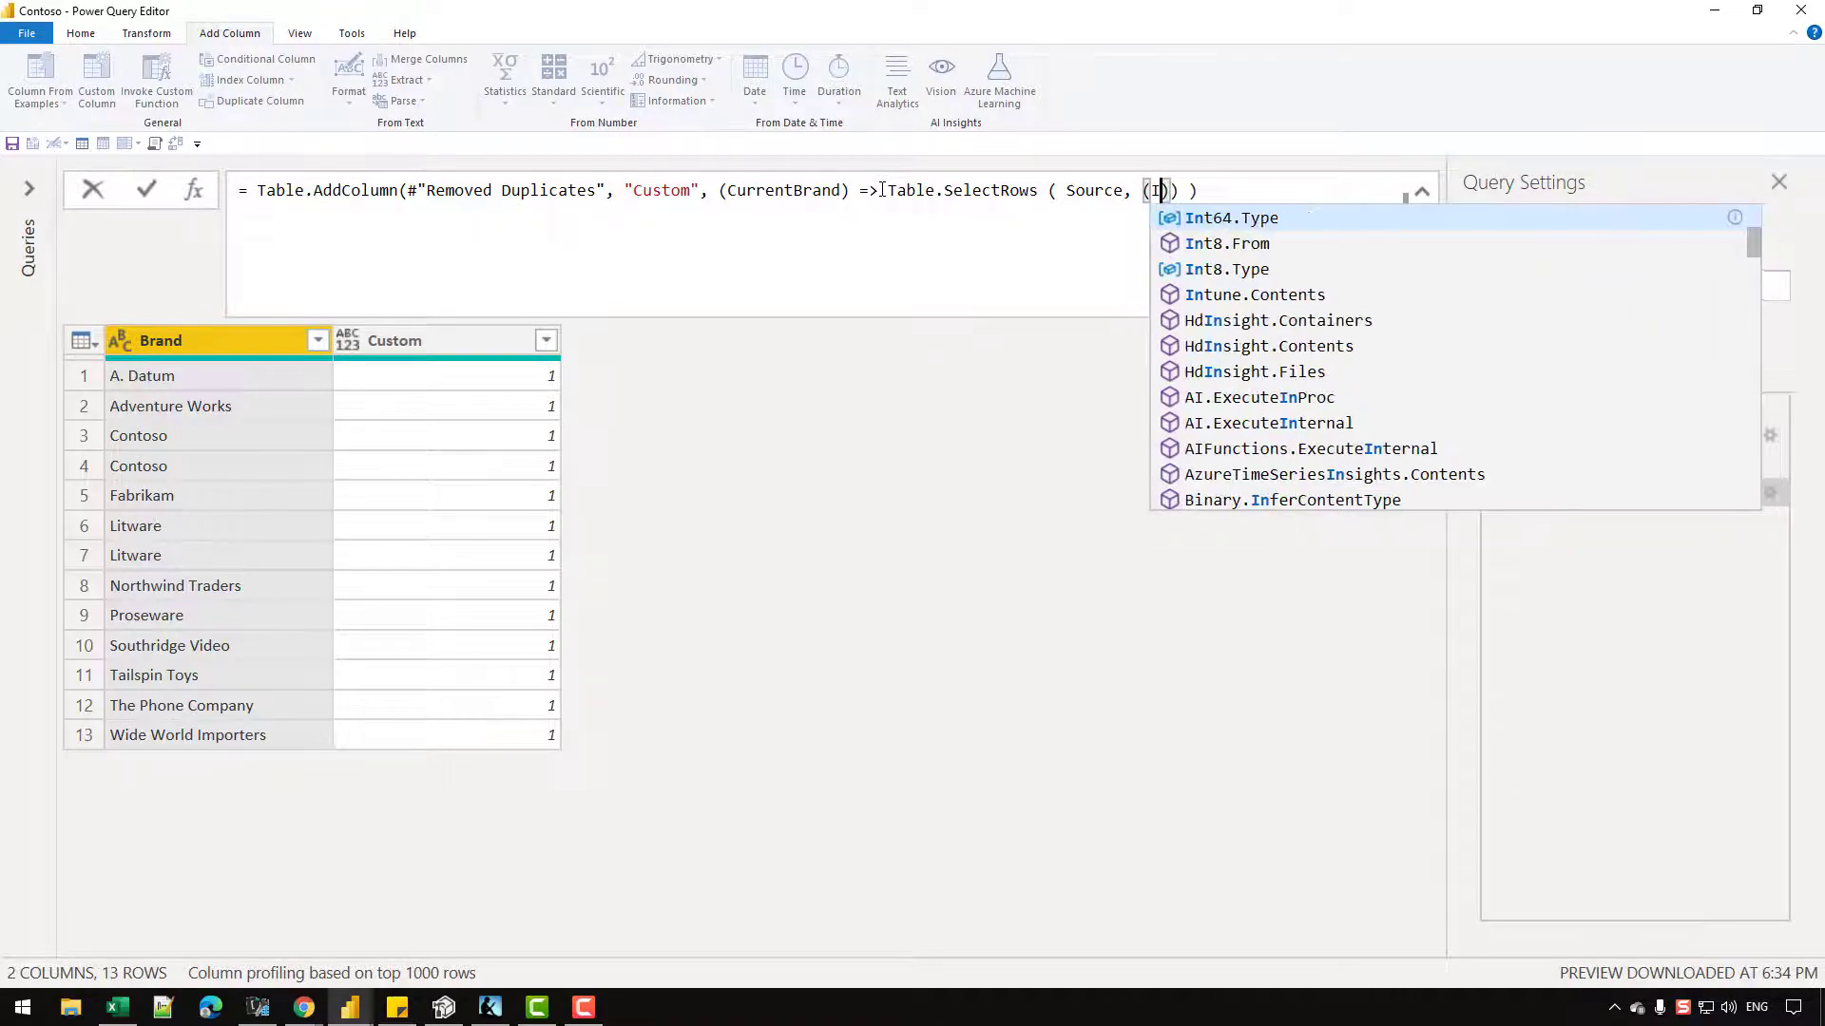
key(BackSpace)
text(erBrna)
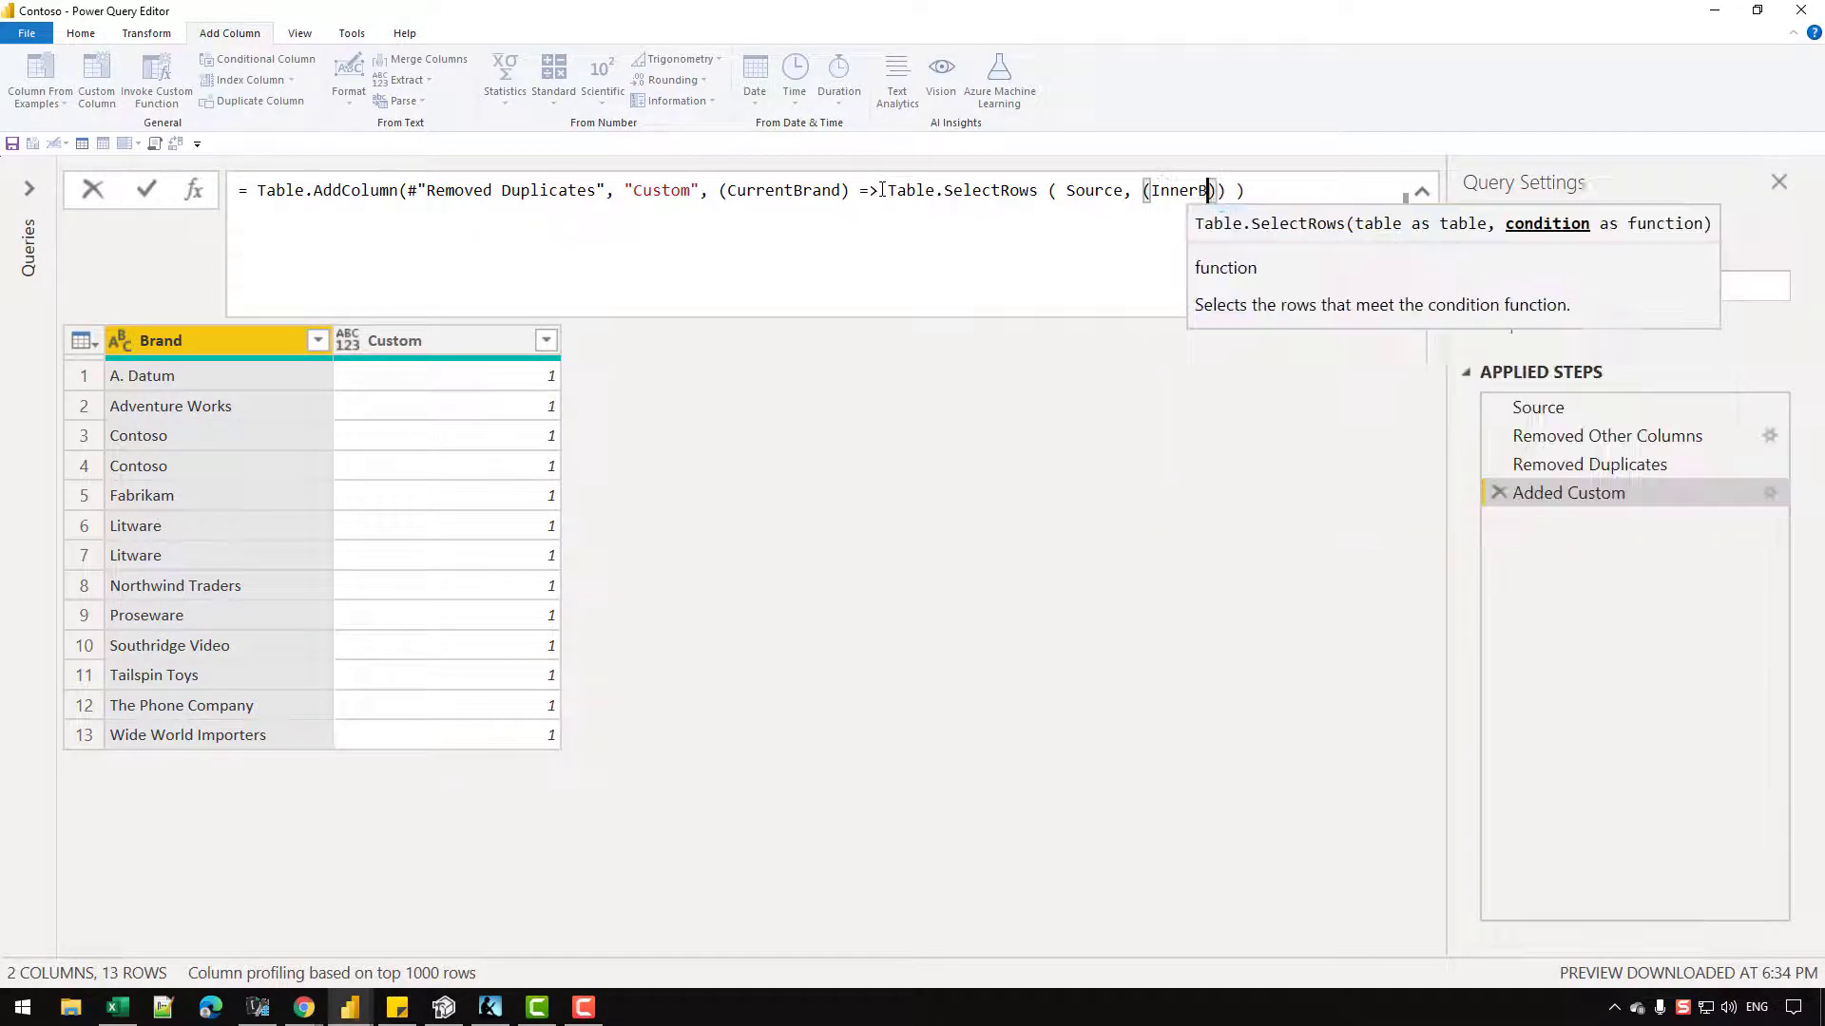
key(BackSpace)
key(BackSpace)
text(and)
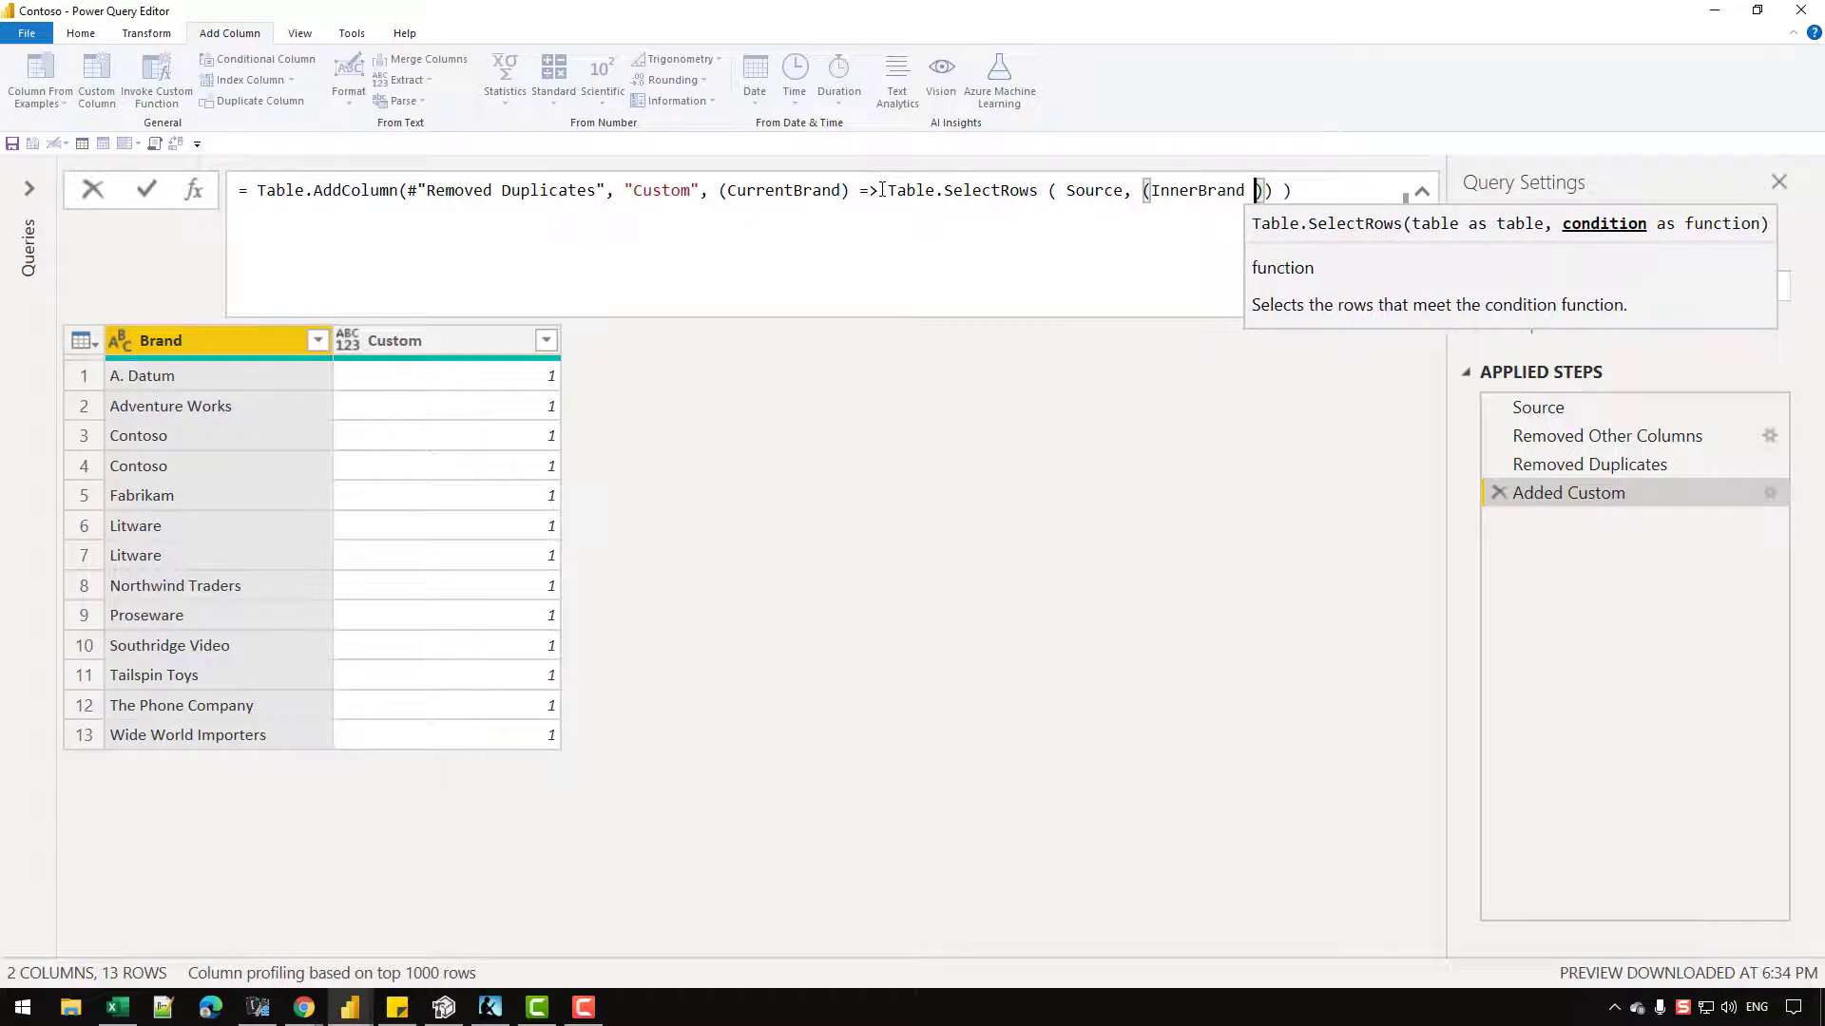
key(BackSpace)
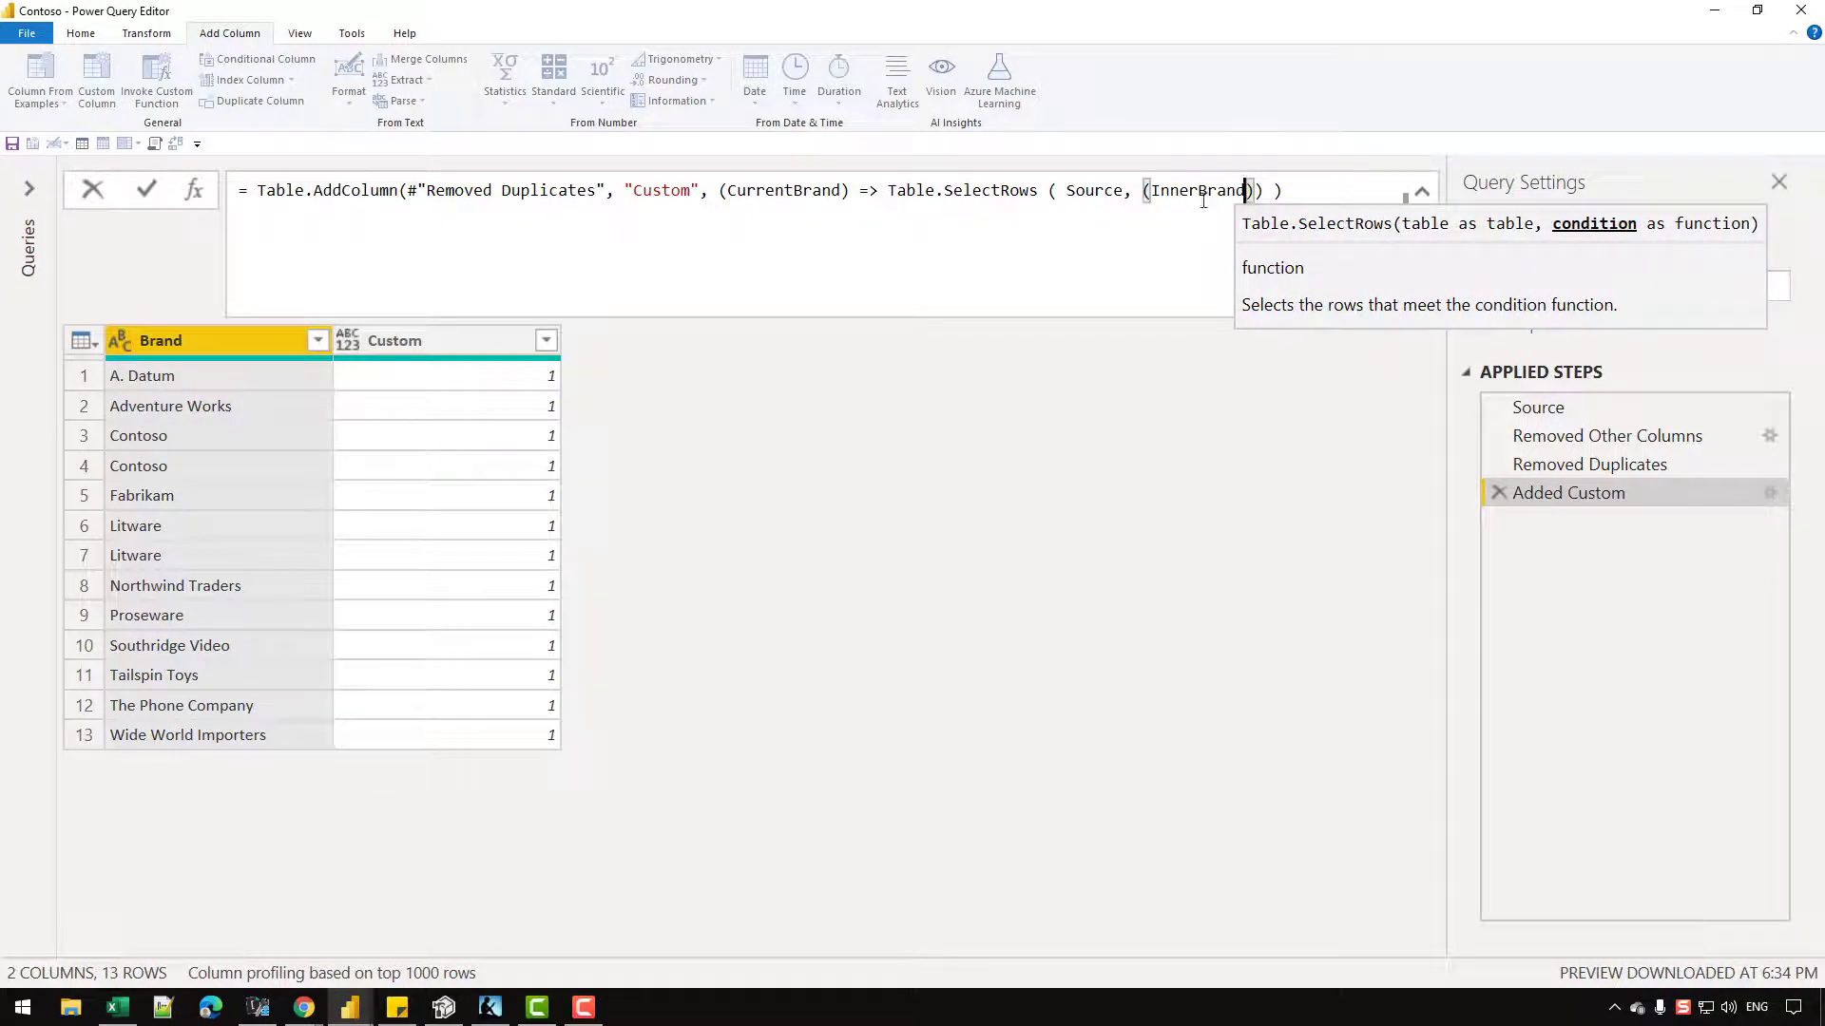
key(Left)
key(Left)
key(Left)
key(Left)
key(Left)
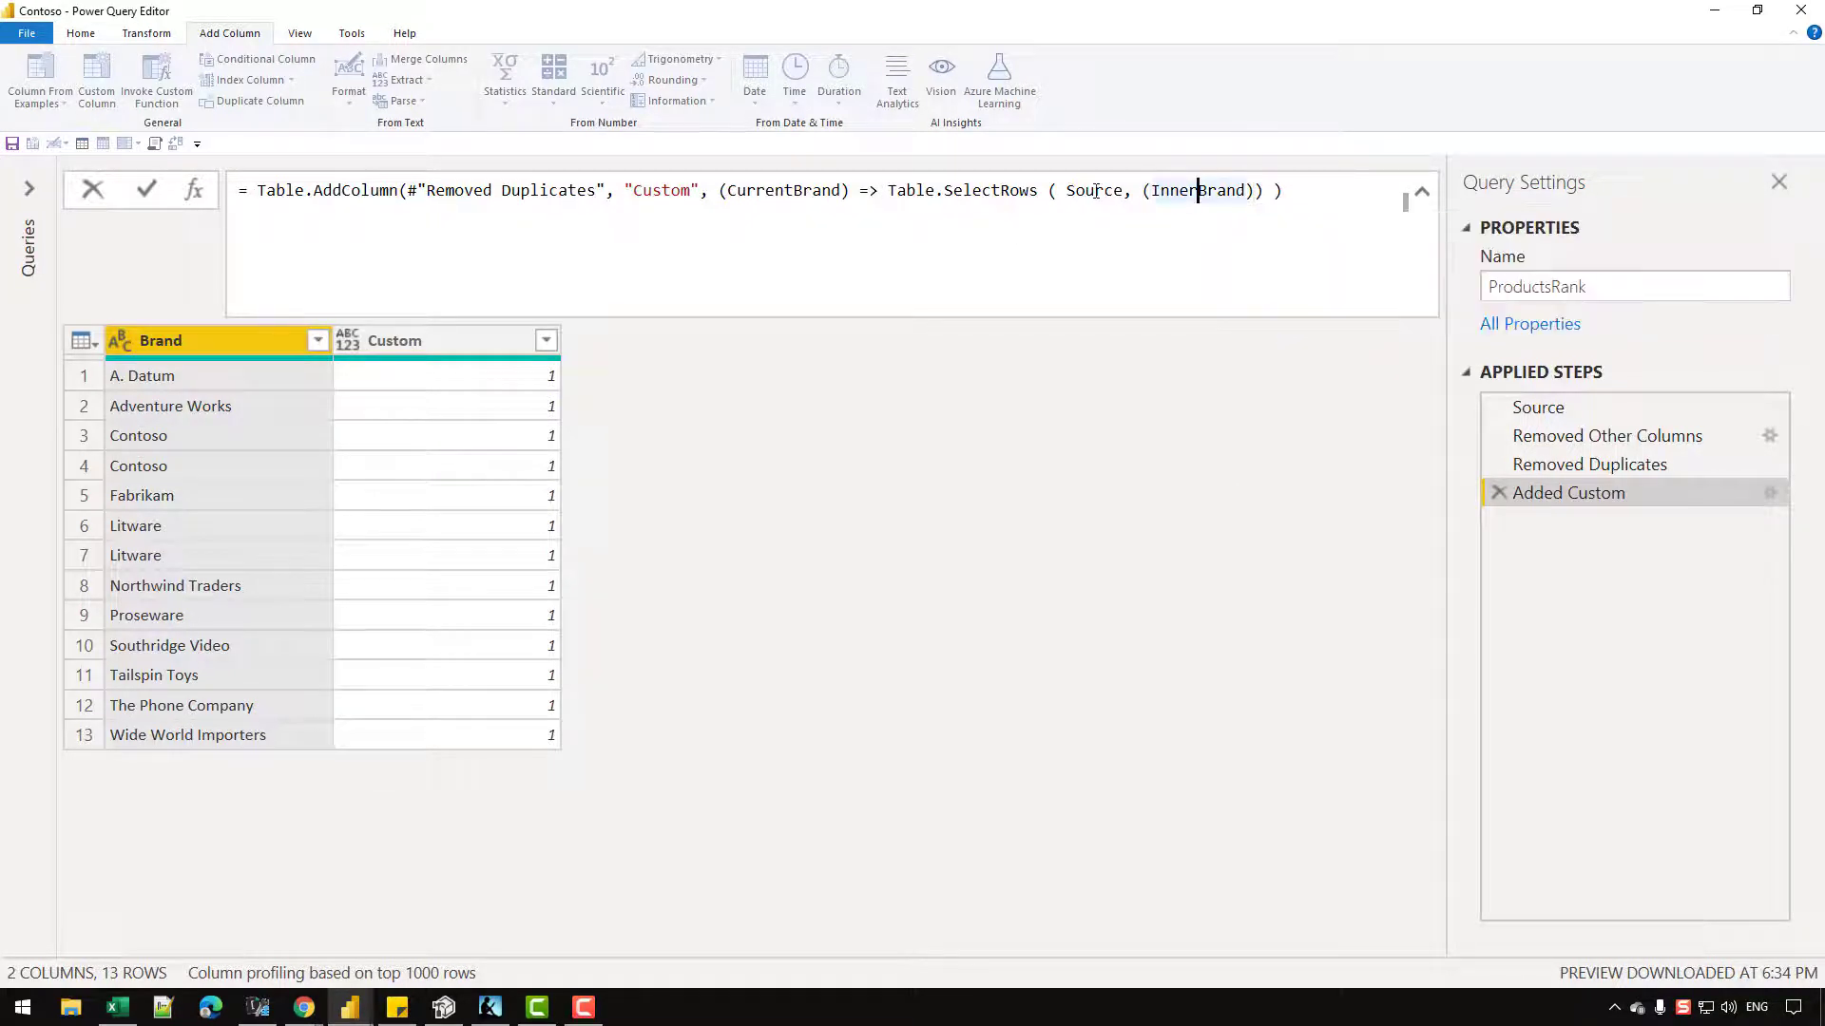
click(1253, 191)
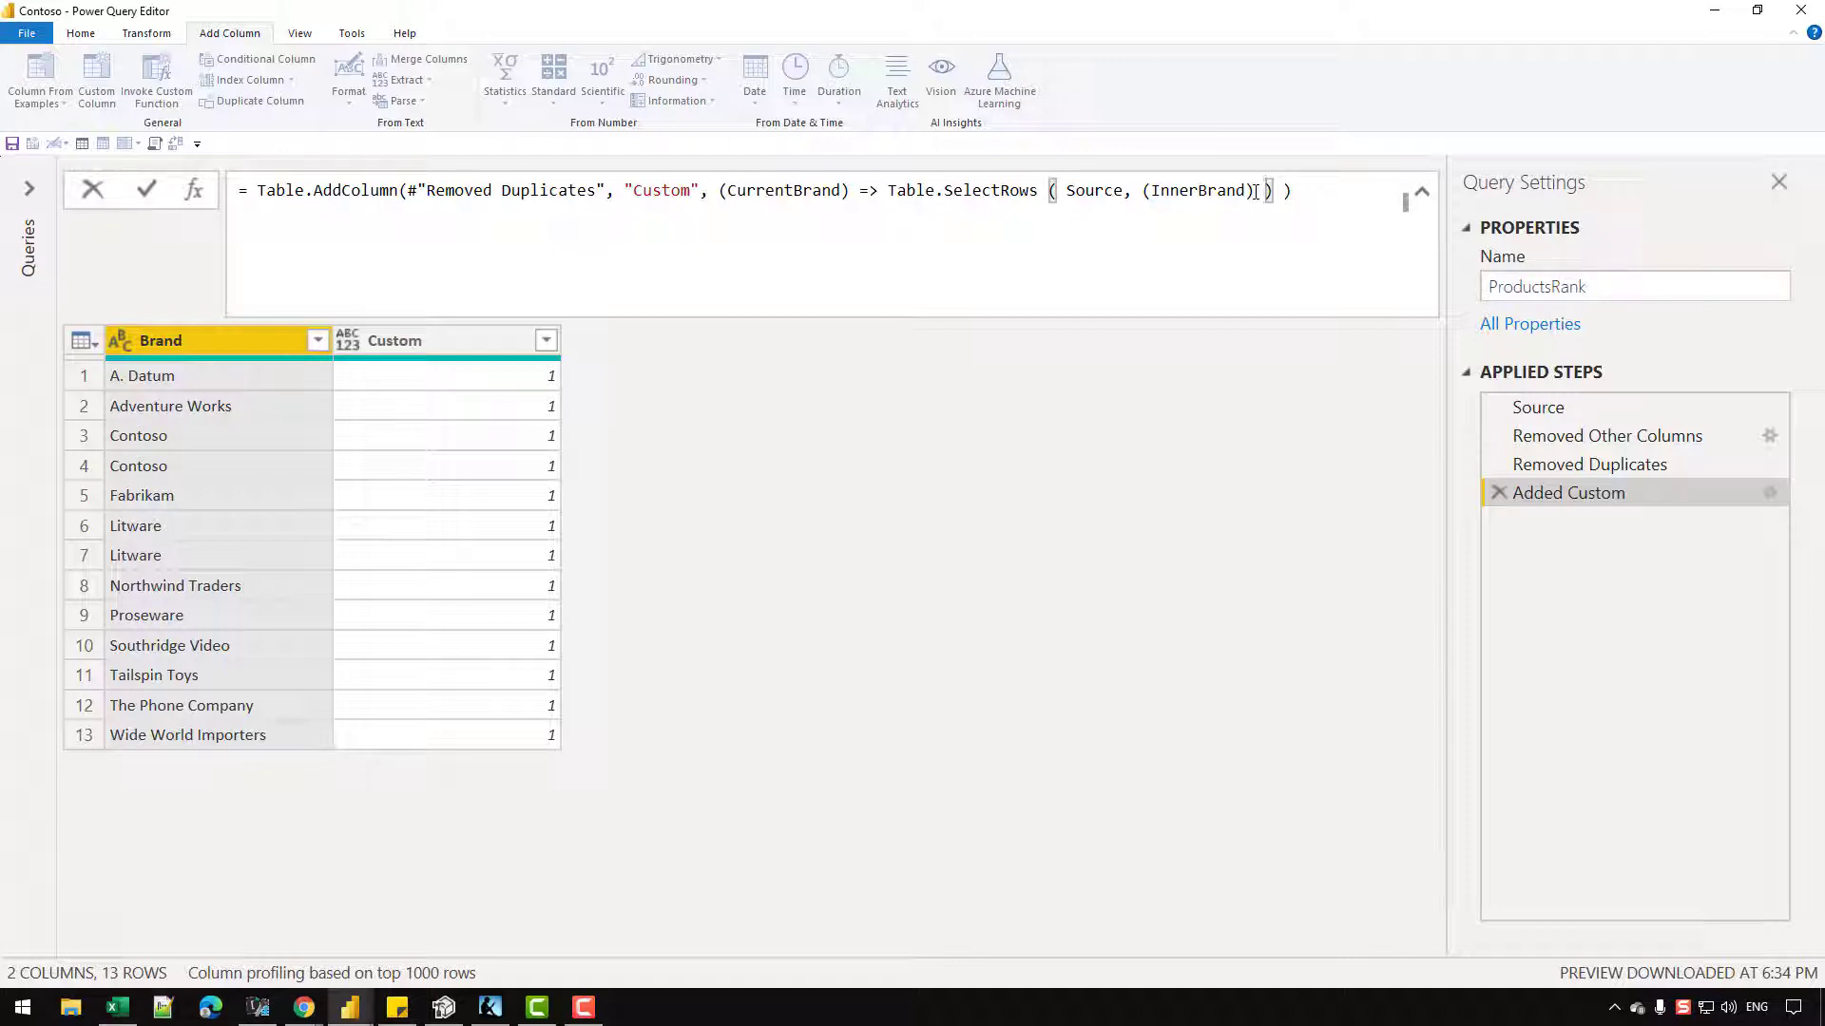
text(+.)
key(BackSpace)
key(BackSpace)
text(=> InnerBrand)
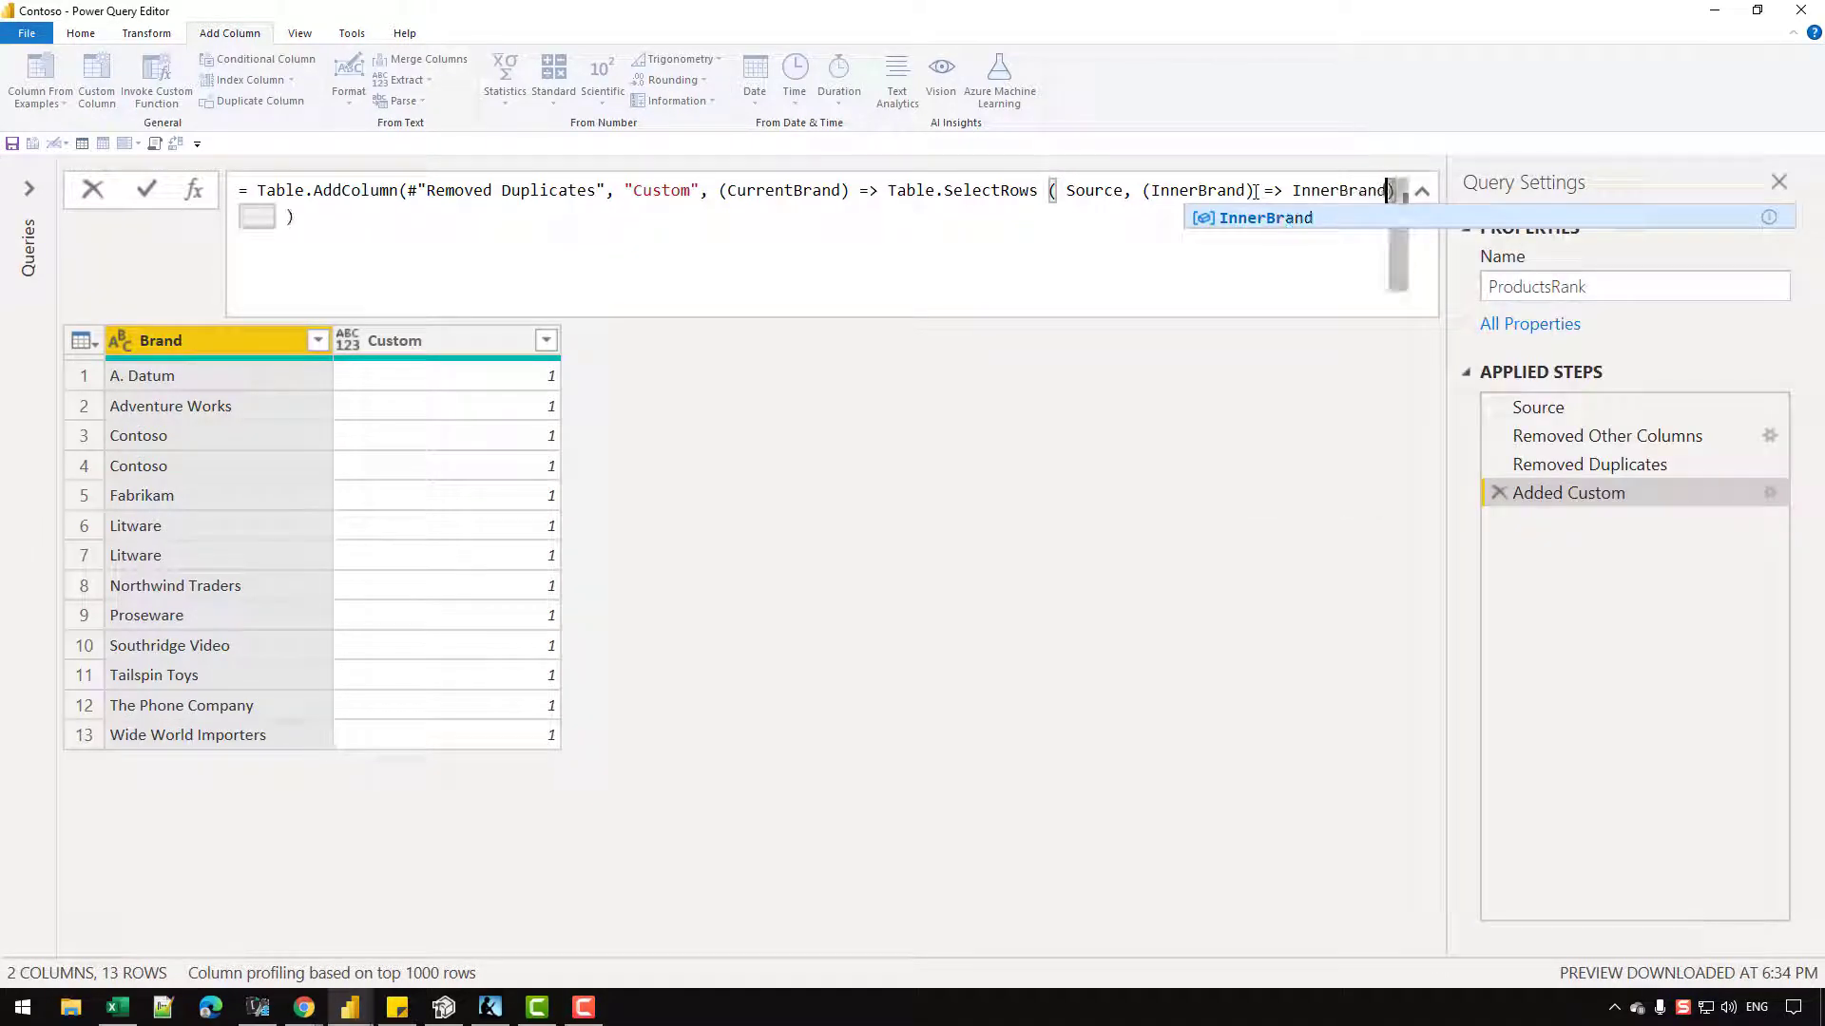
text([Brand] )
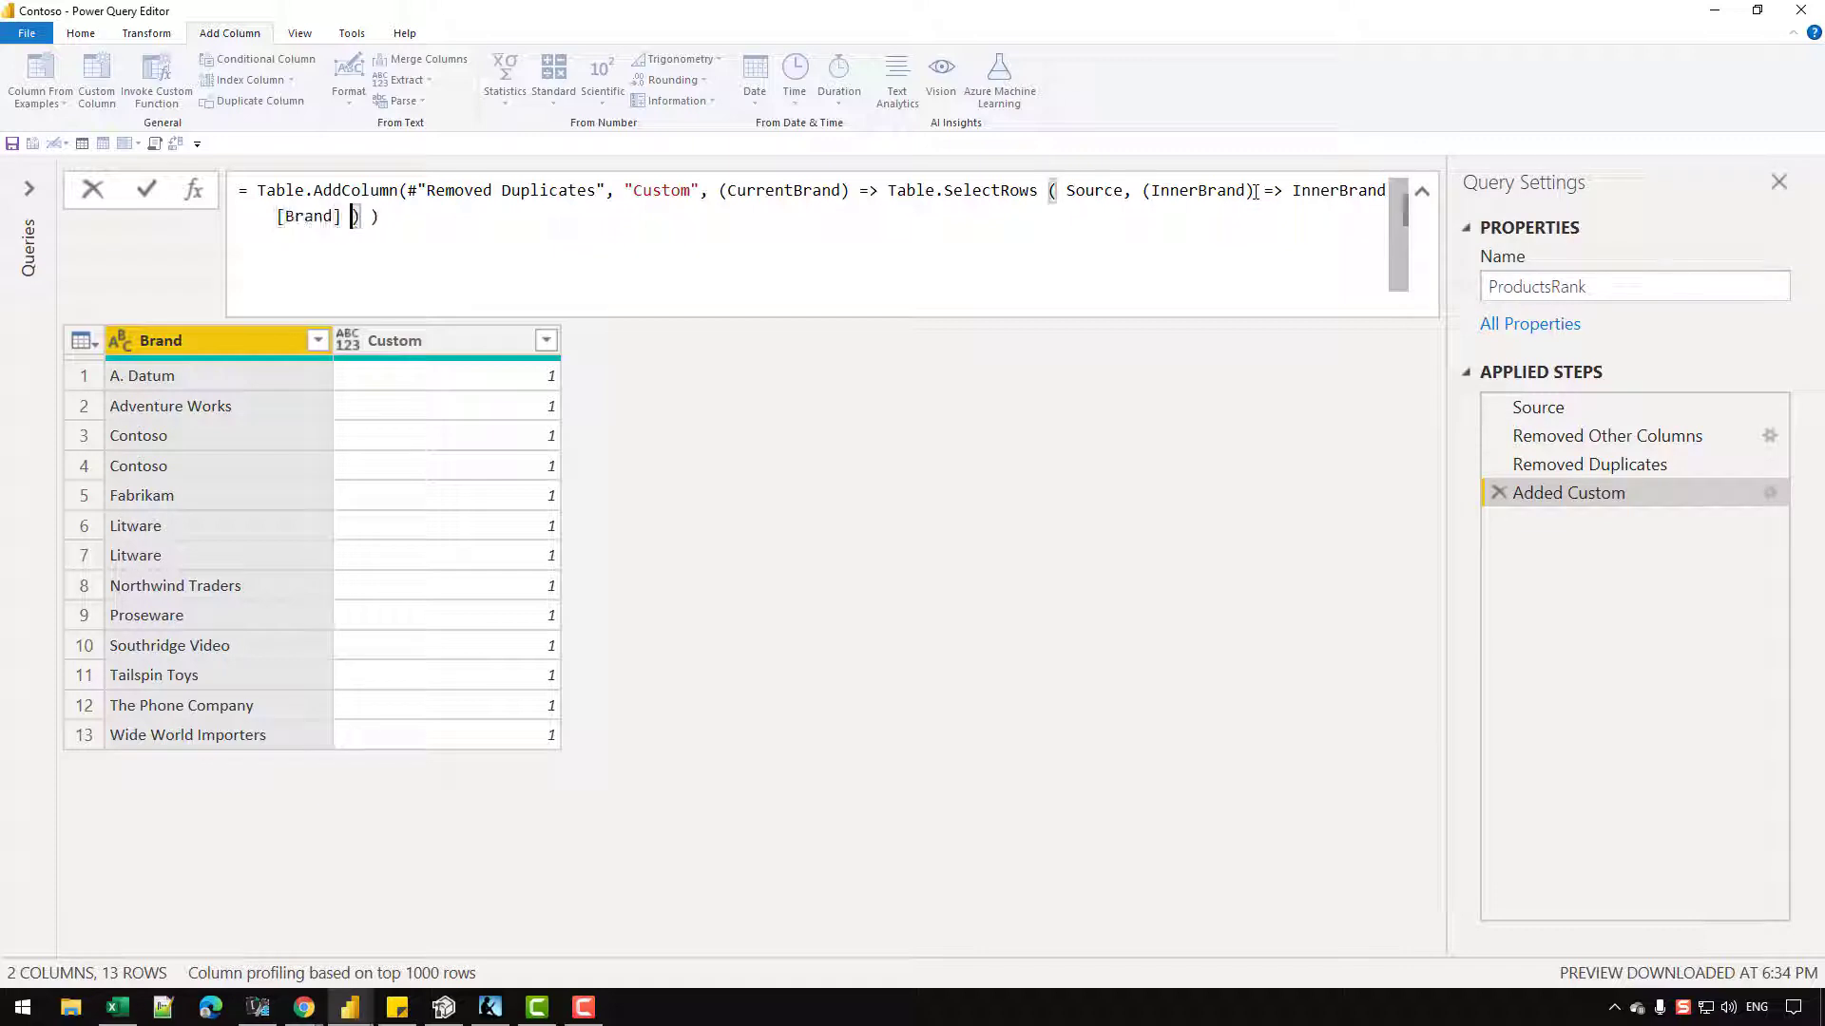
text(= Current)
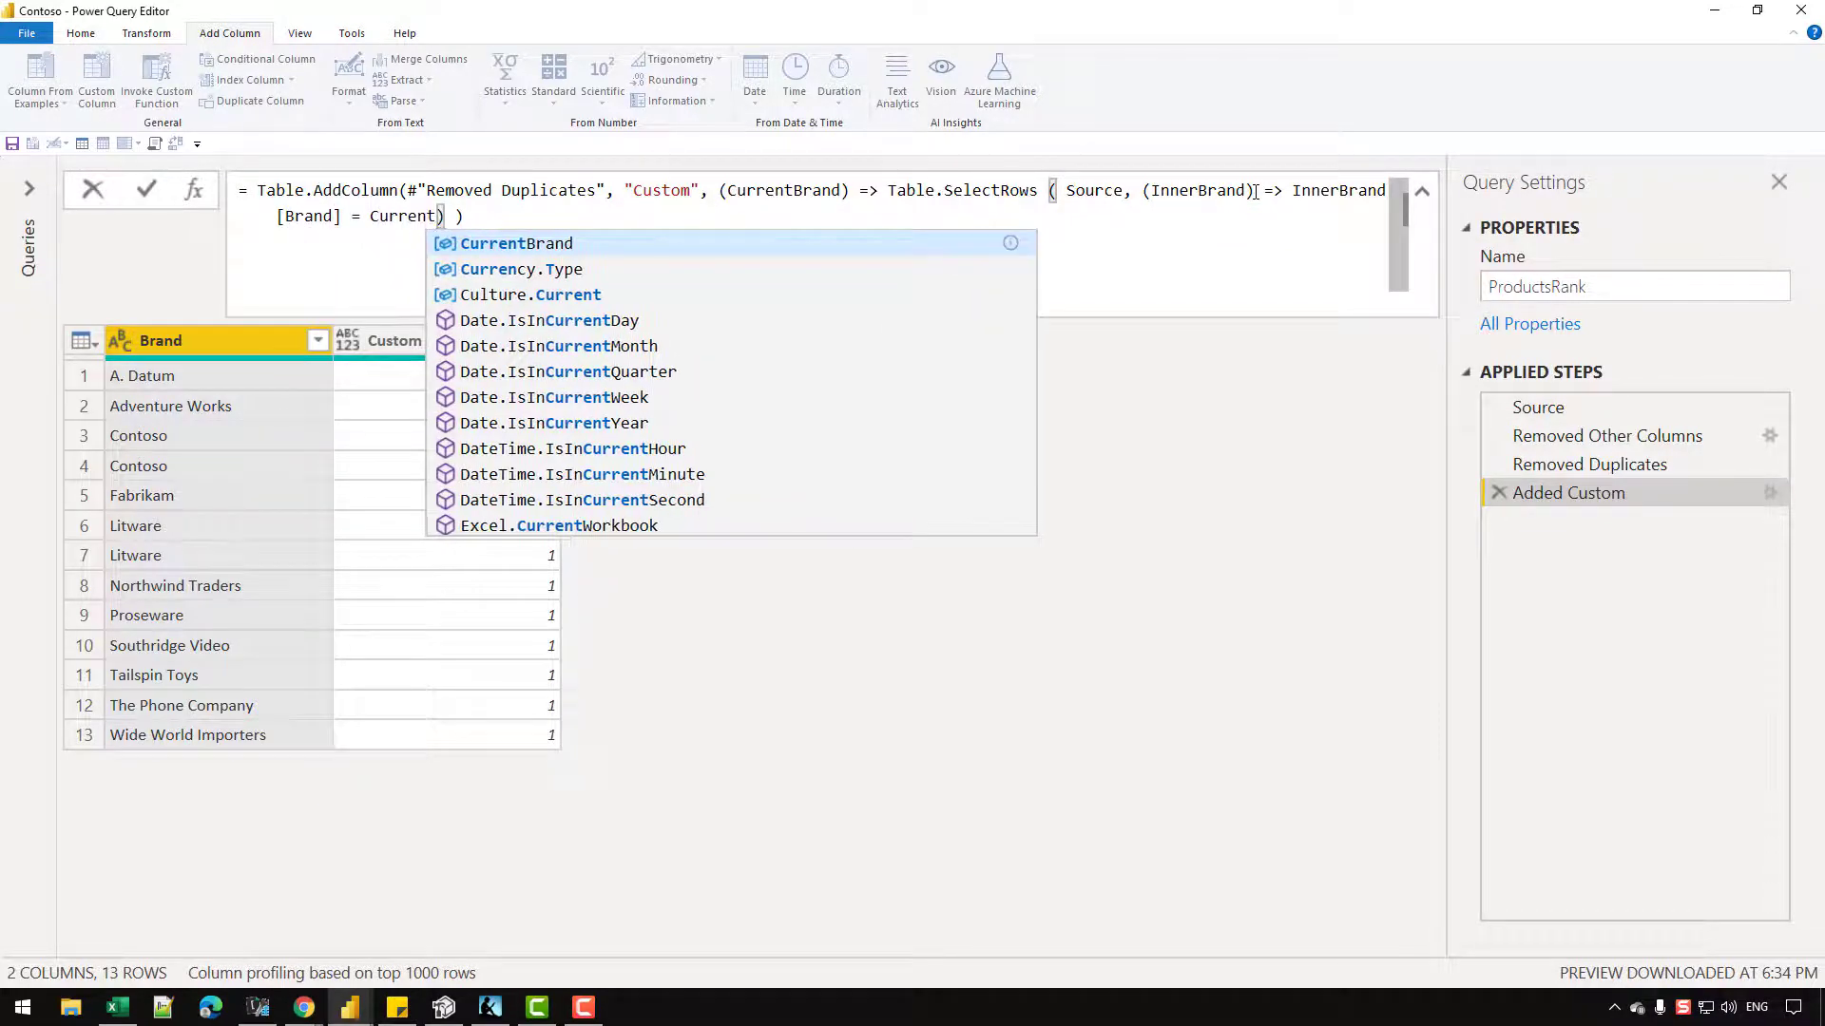
text(Brand[Brand)
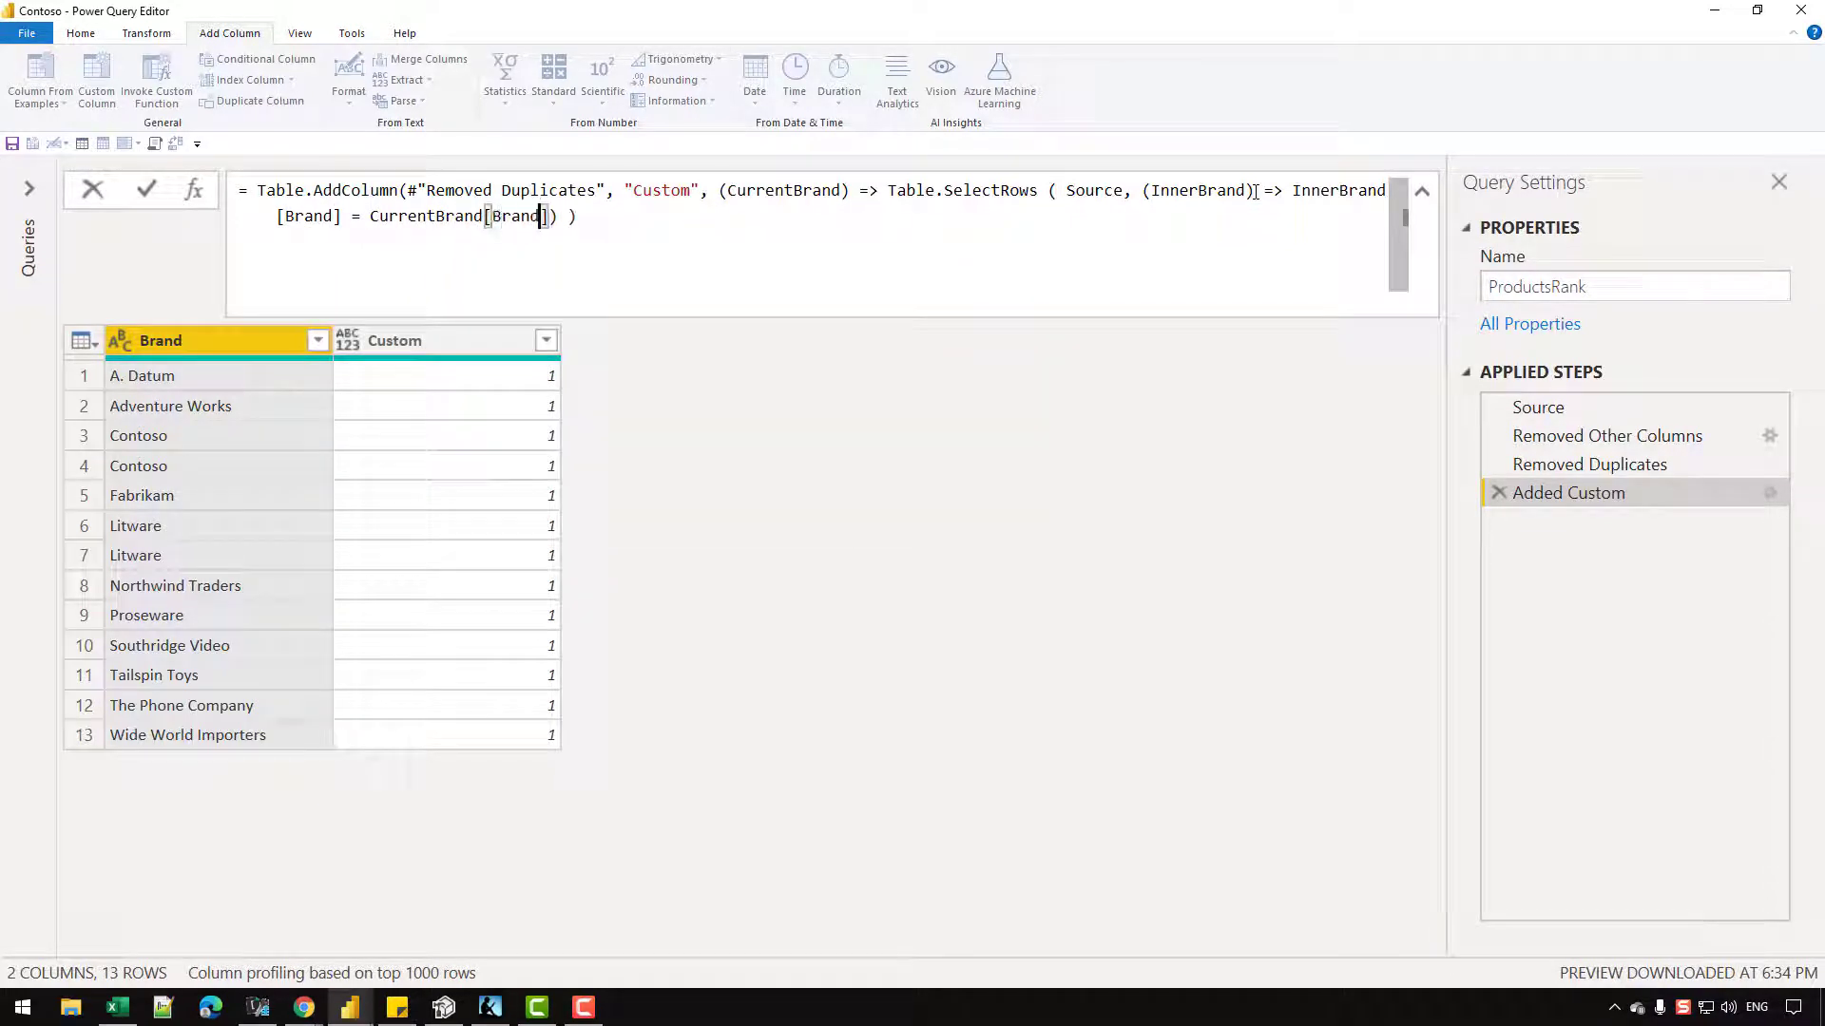
text(])
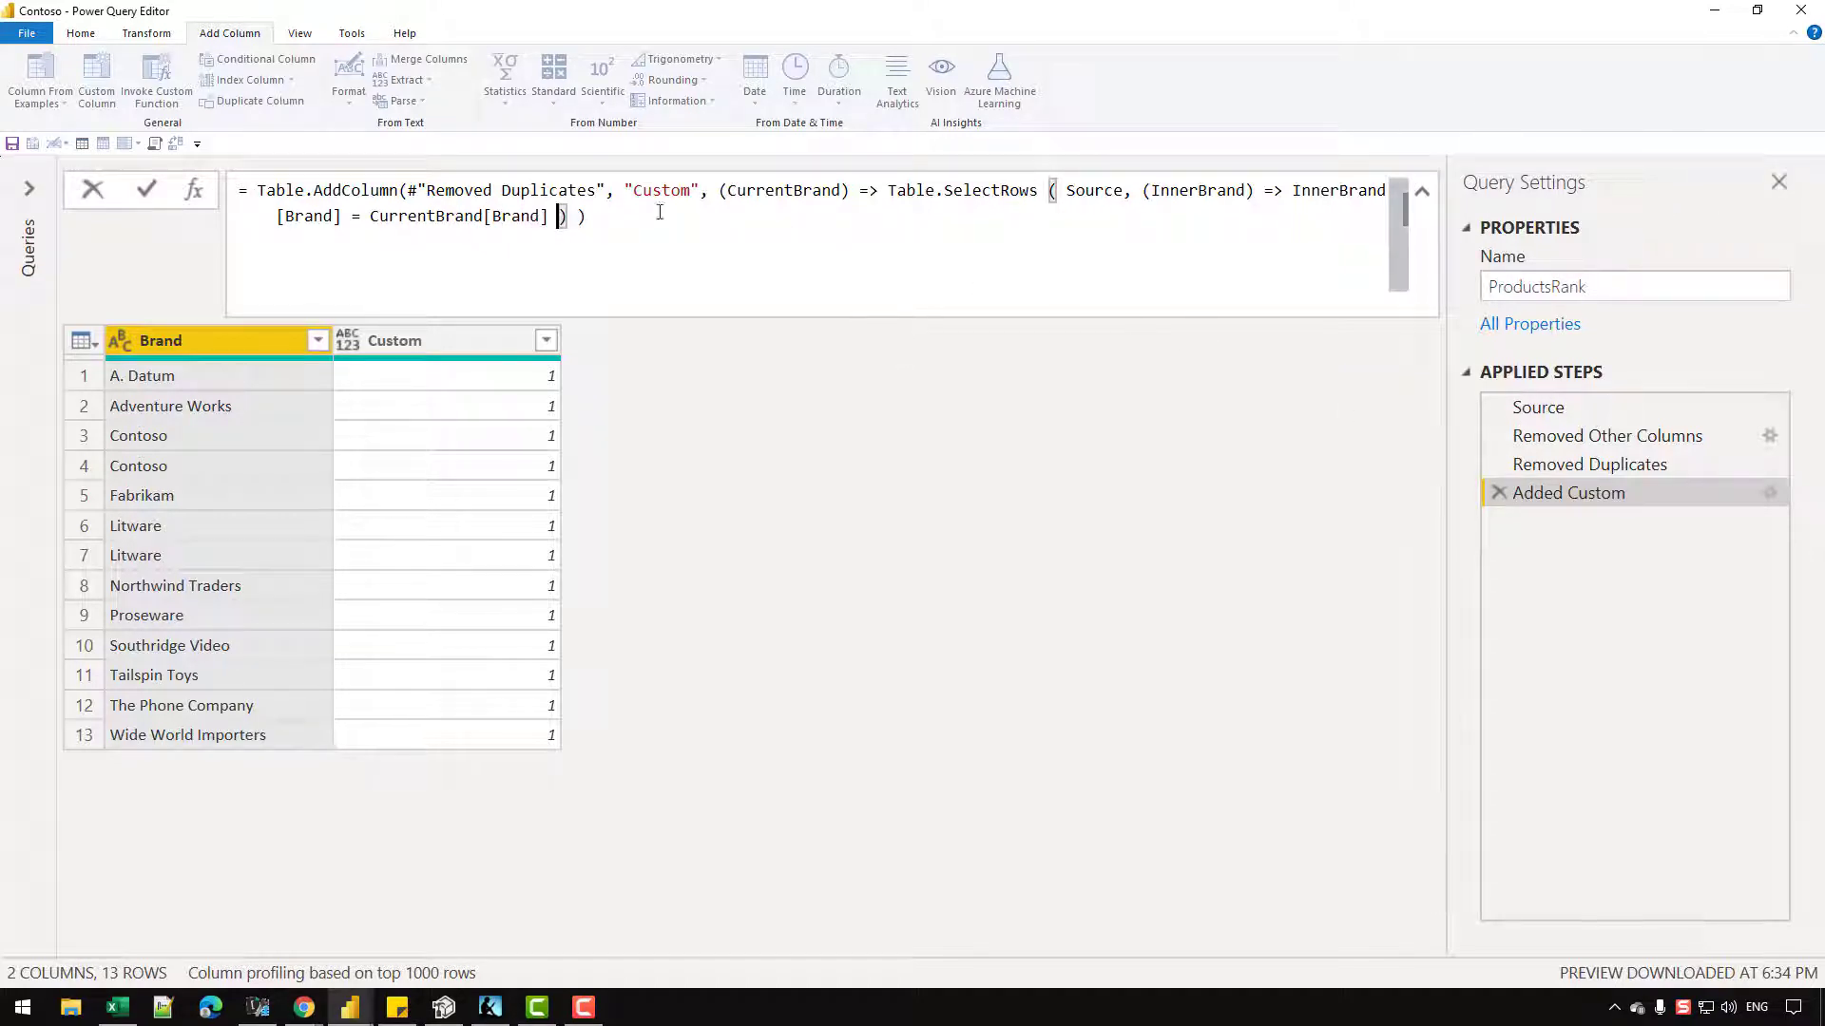
click(594, 211)
Step: Apply the new formula and preview A. Datum's nested table in an enlarged pane
key(Return)
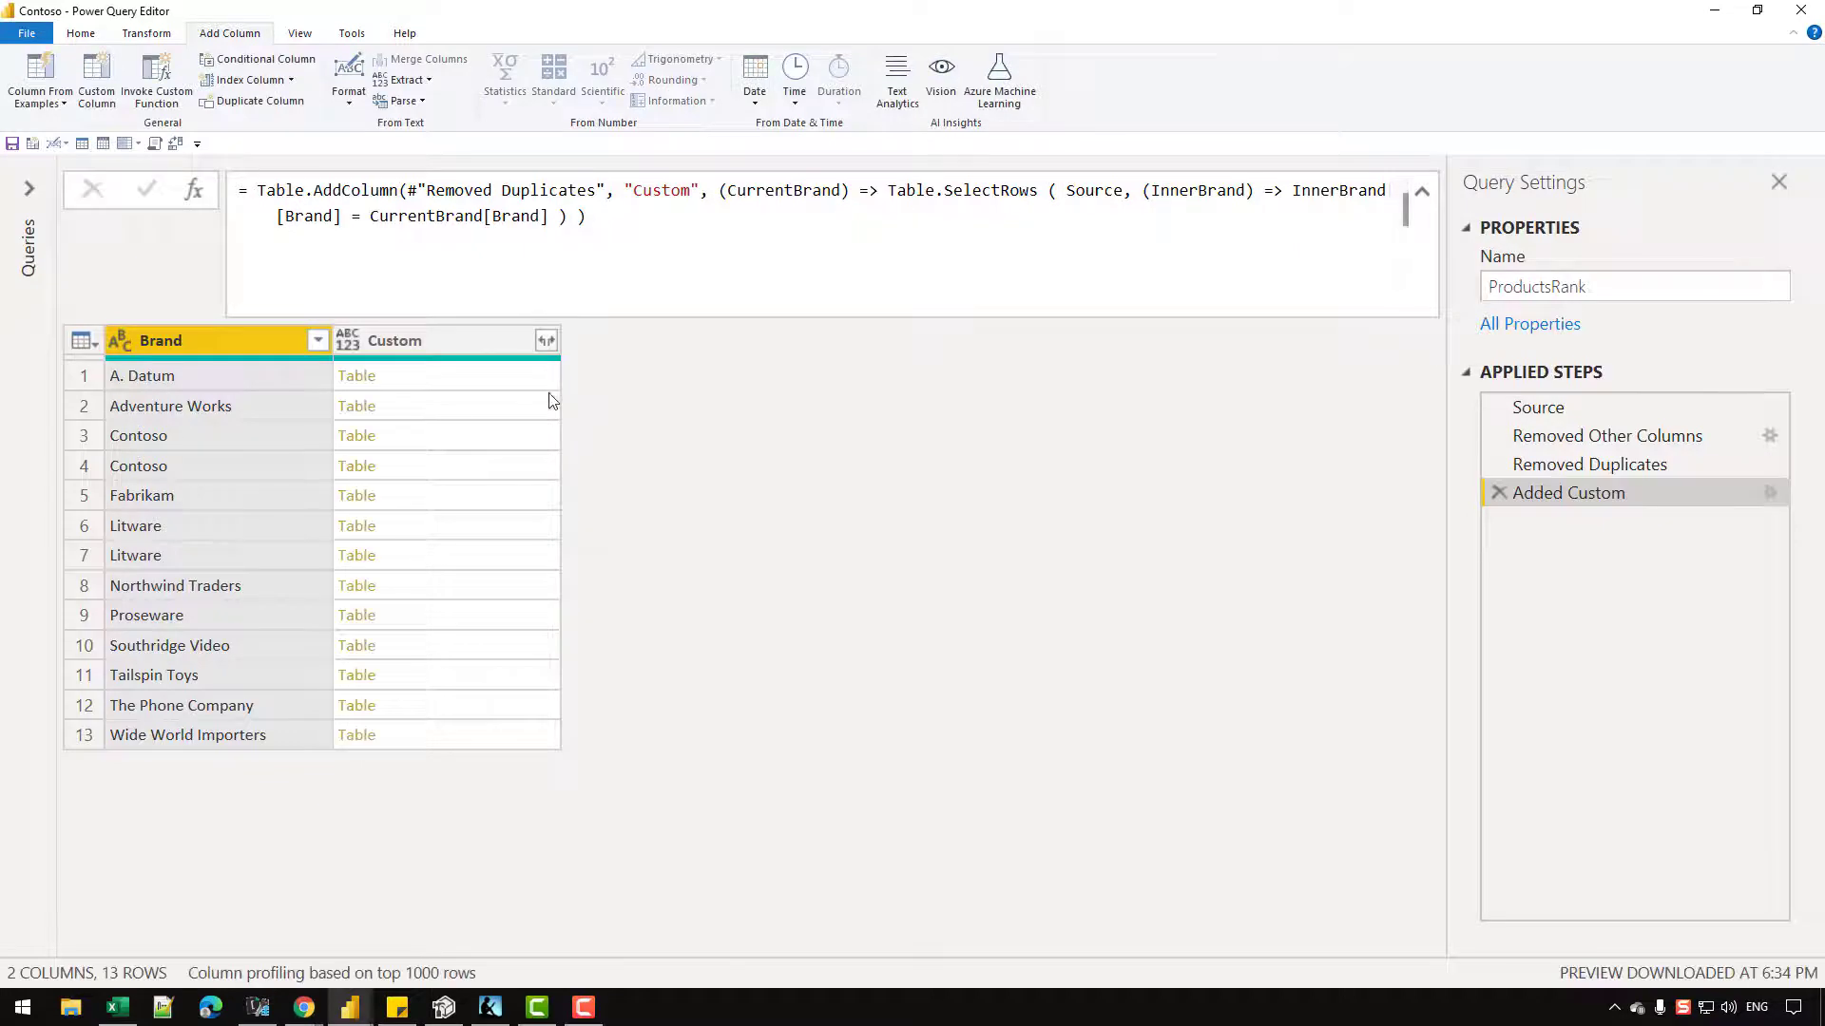
click(500, 386)
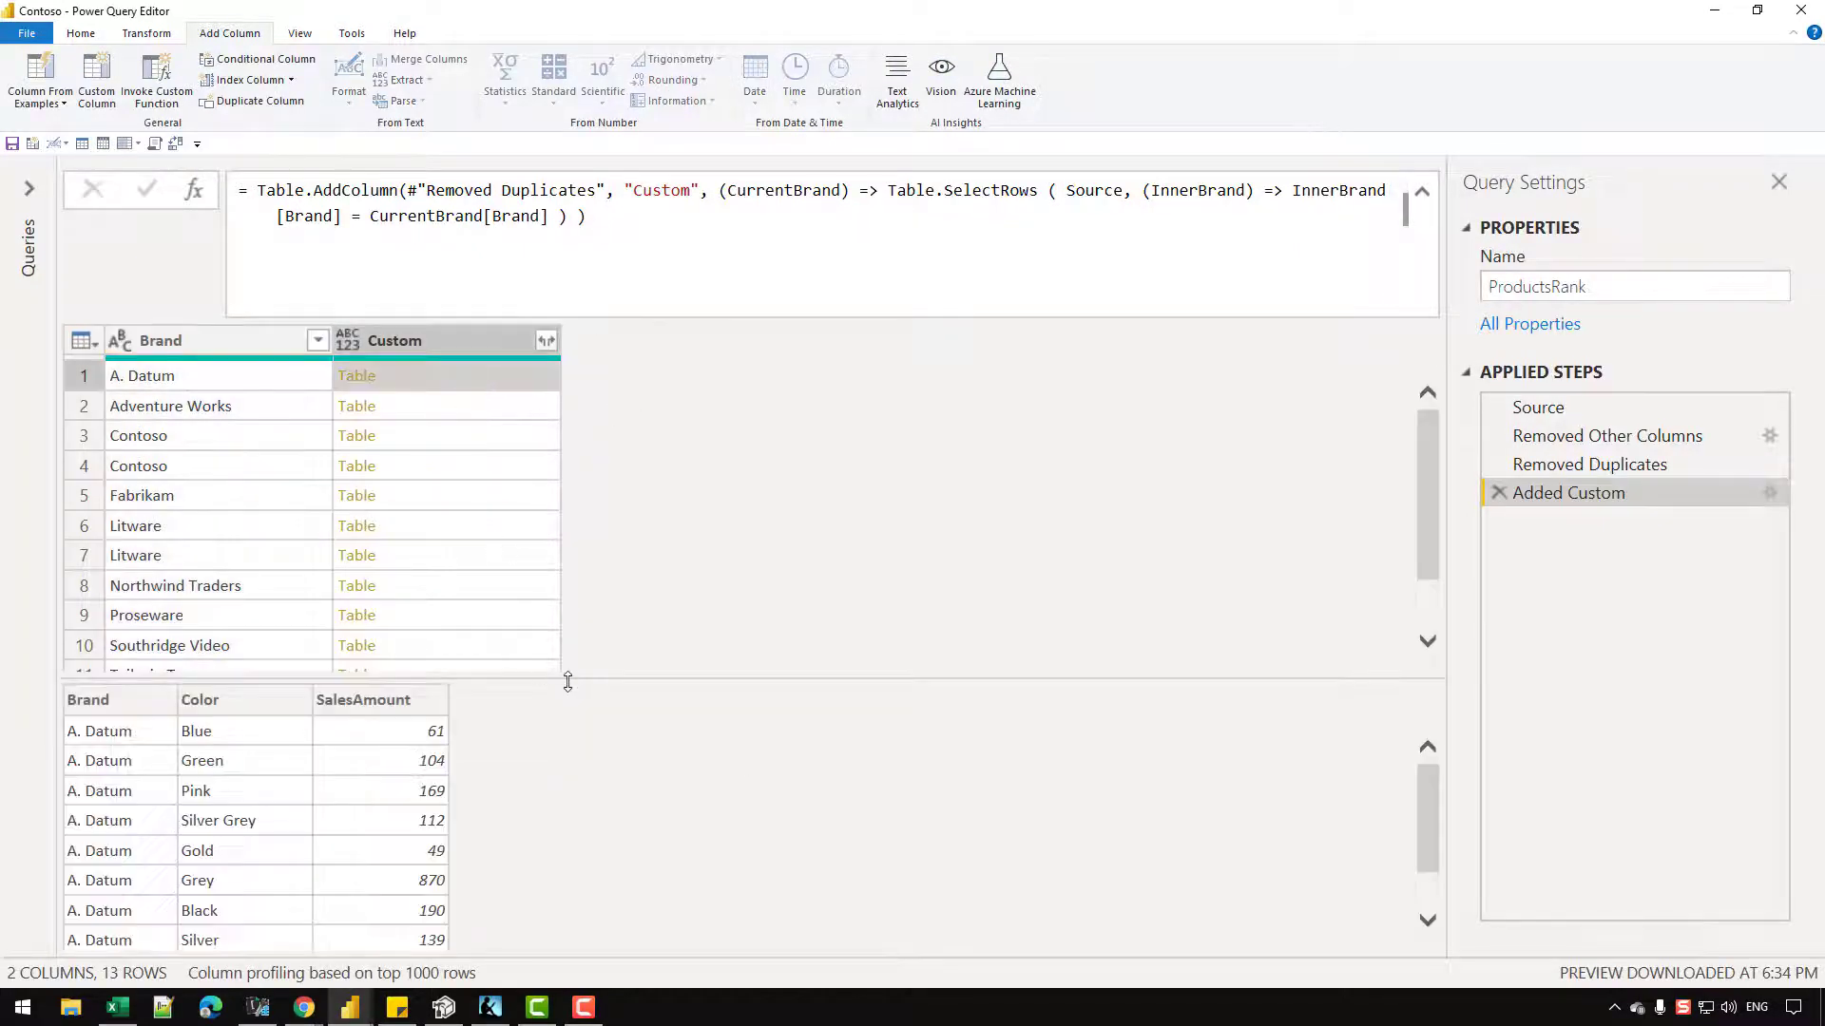
drag(567, 682, 724, 419)
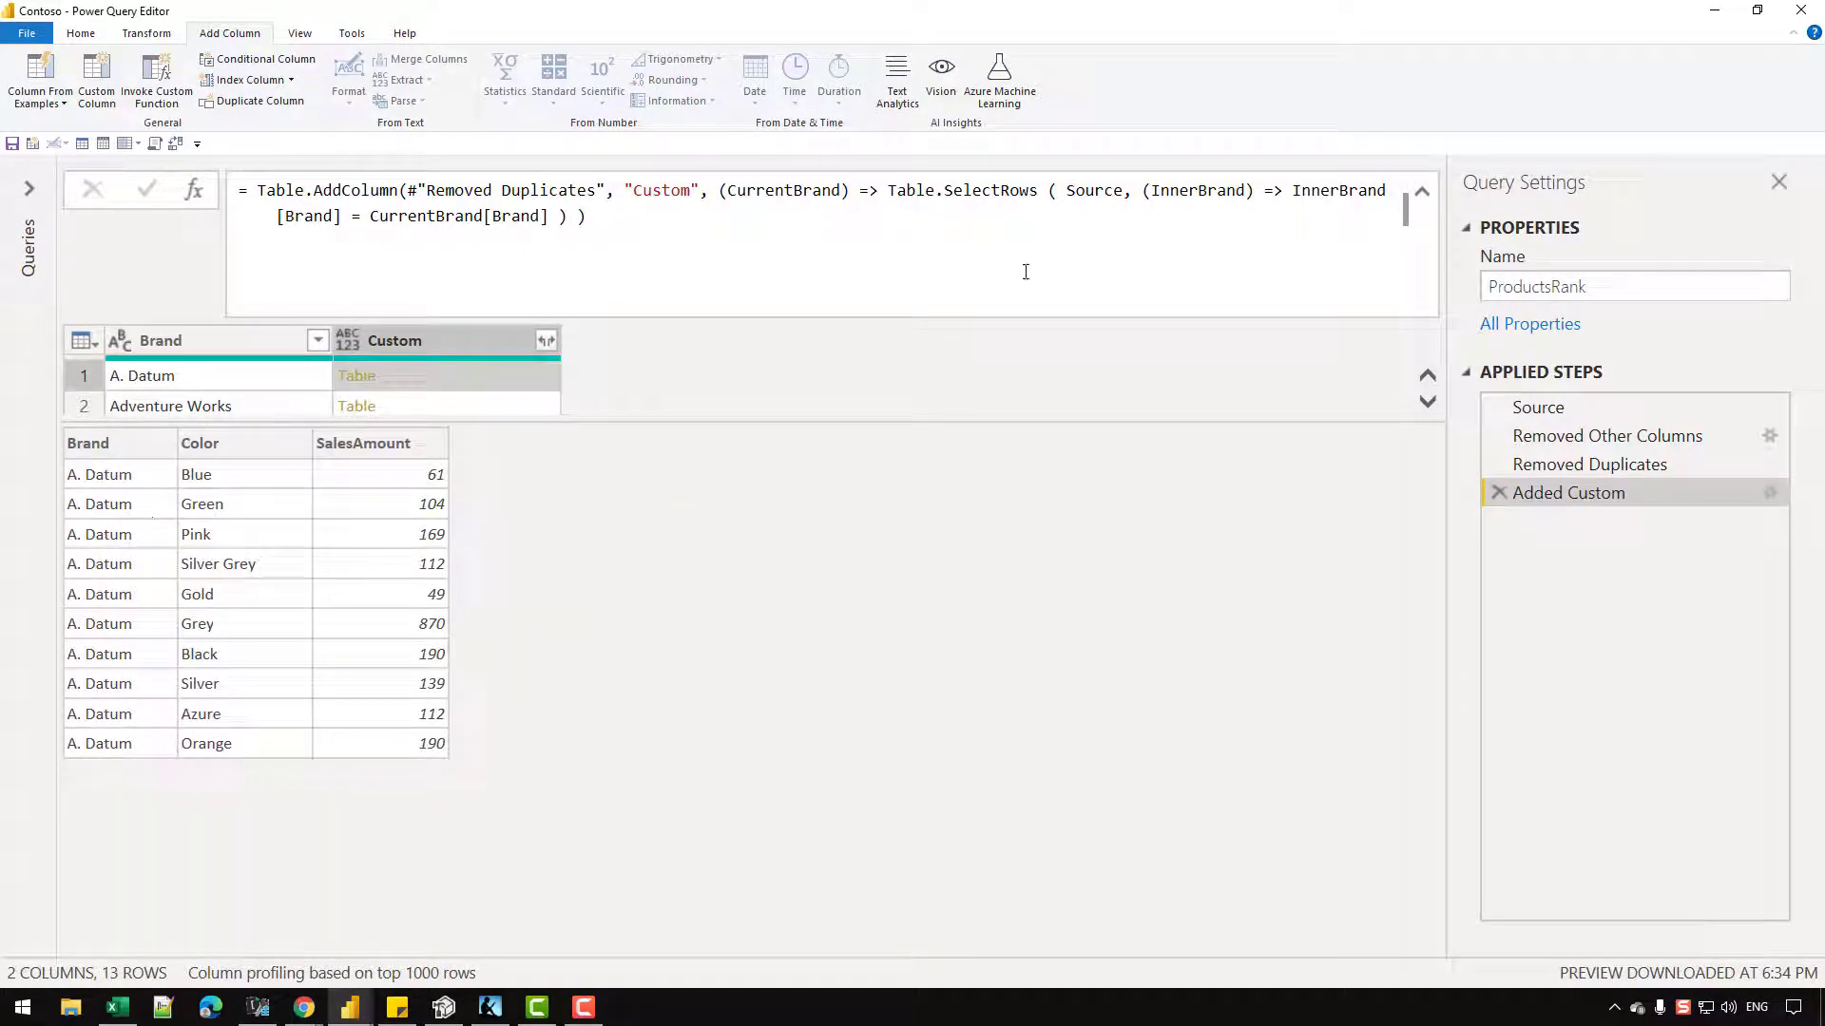
Step: Preview the Adventure Works, Contoso and A. Datum tables, then expand the formula
click(1423, 193)
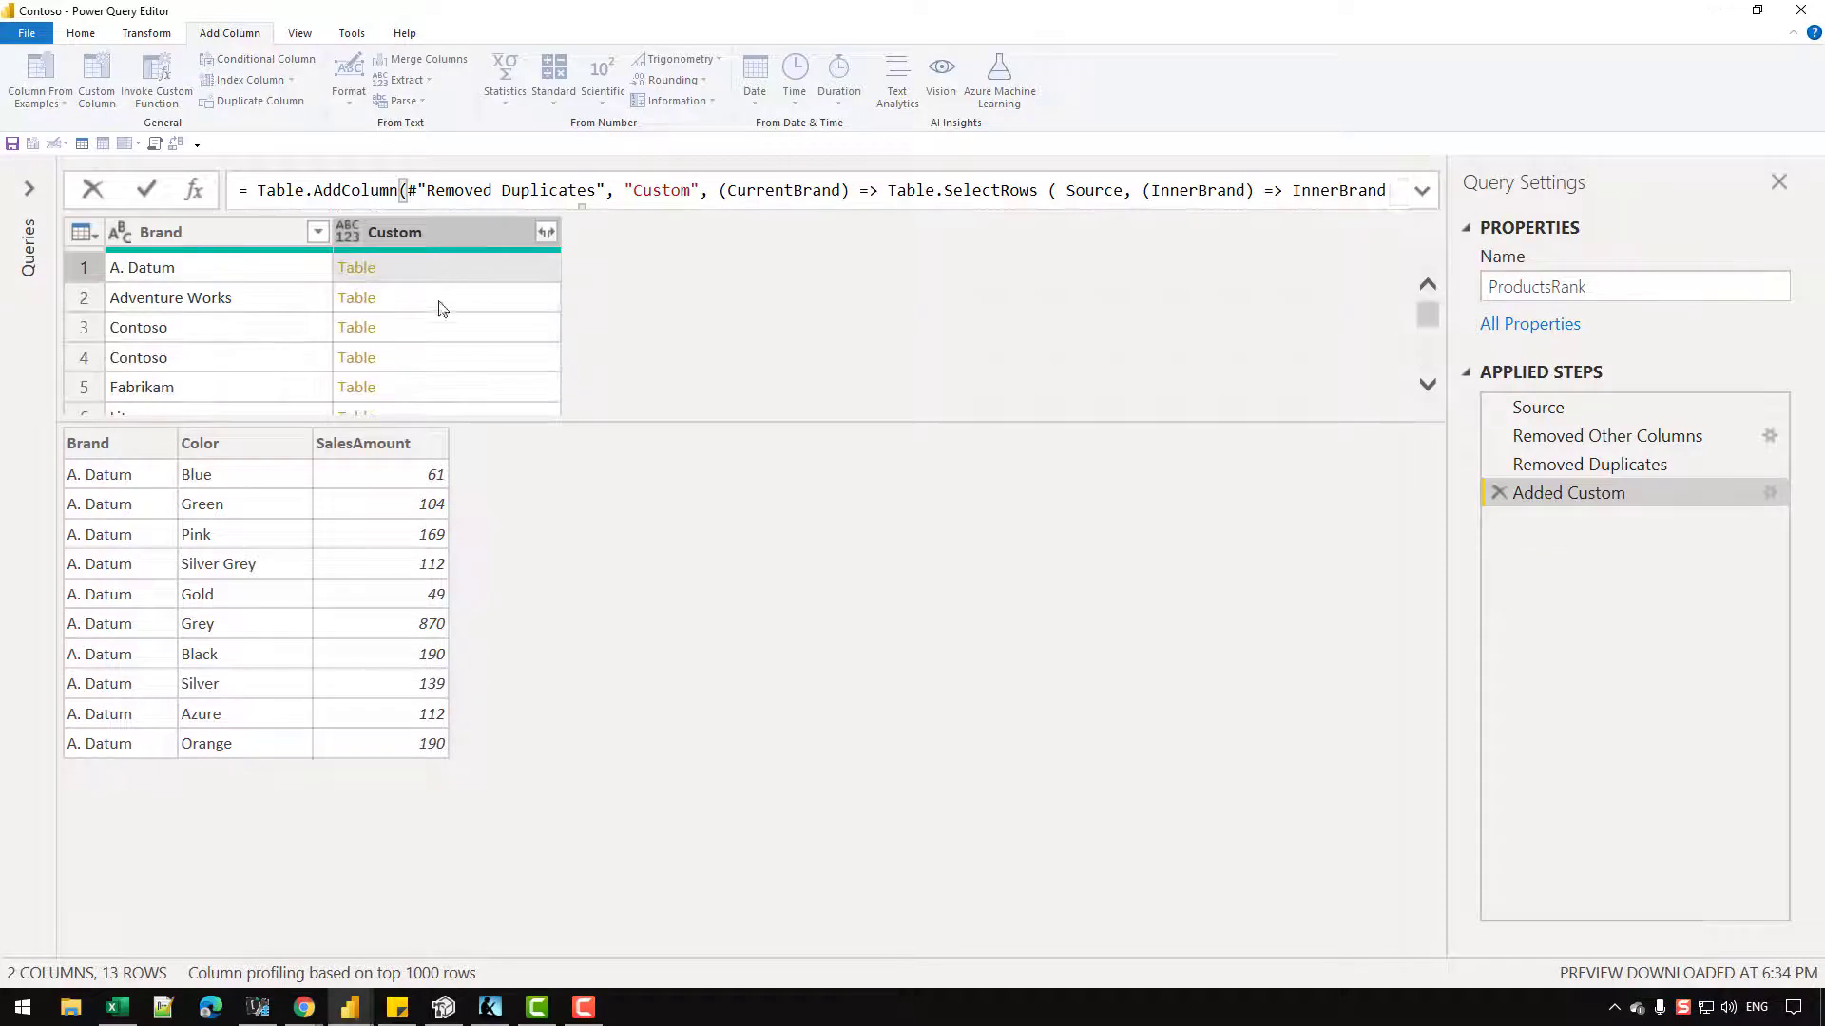
click(523, 310)
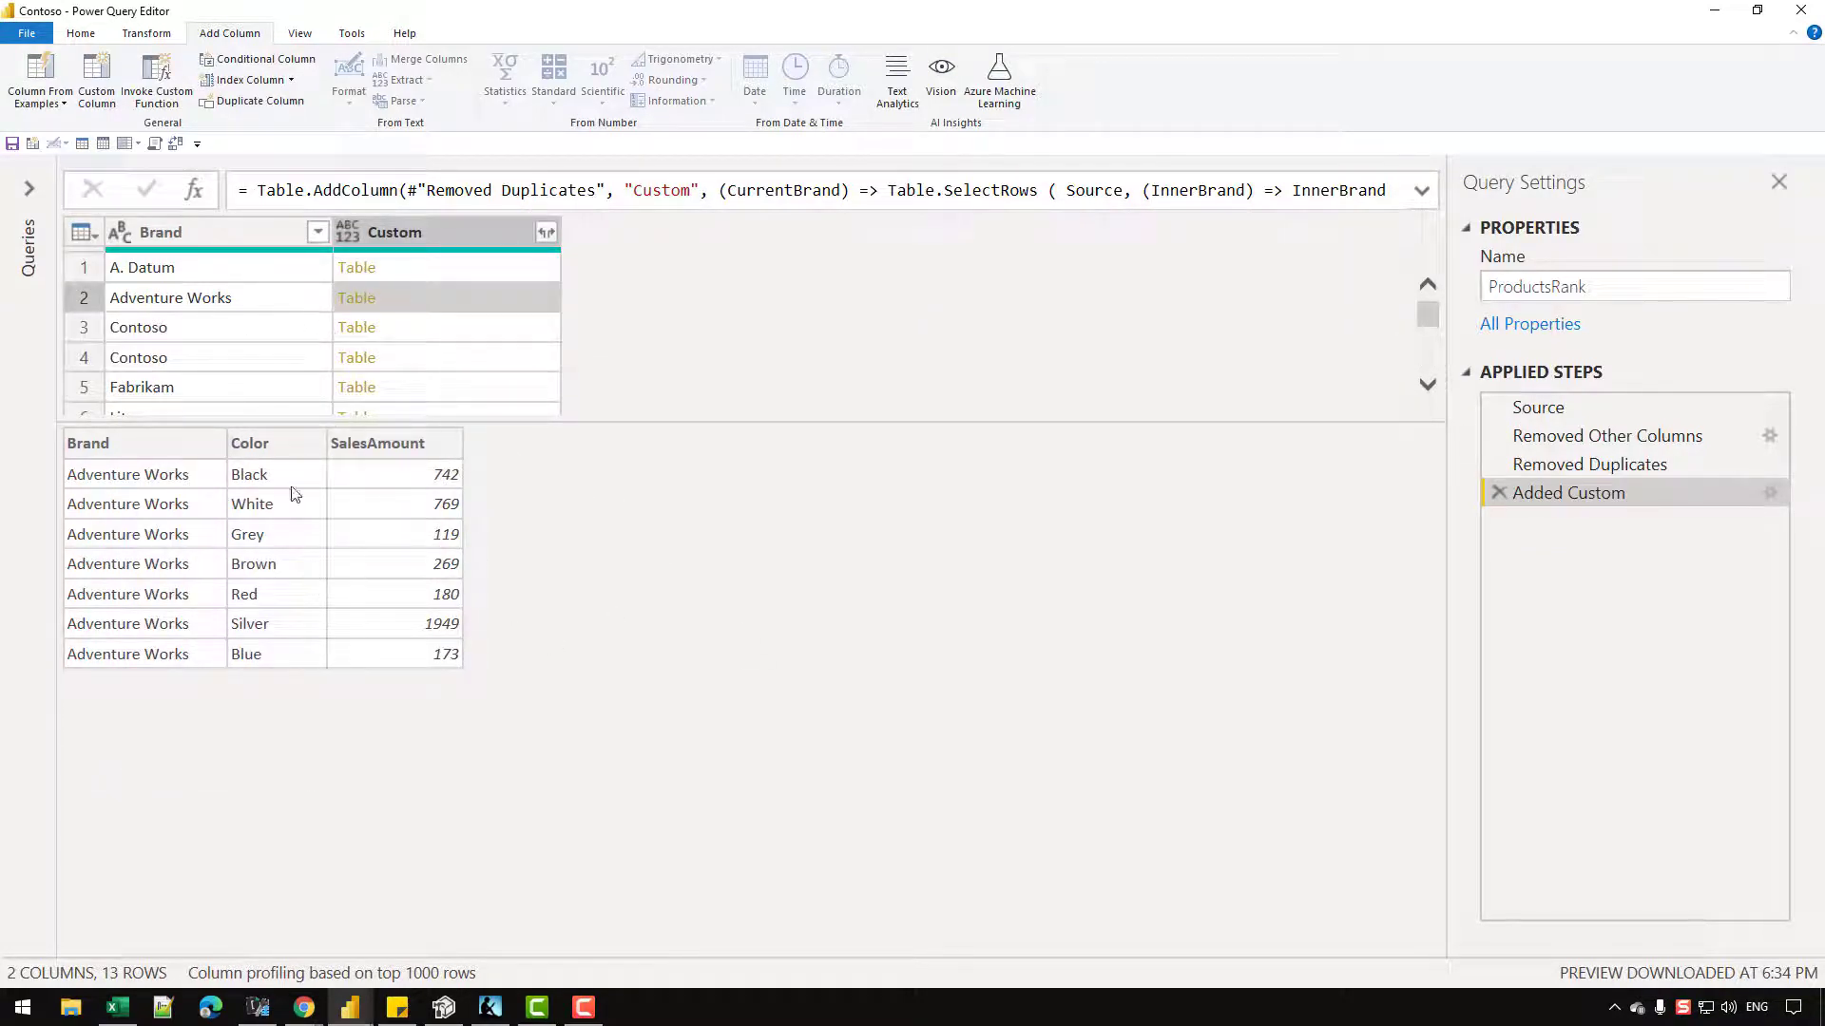
click(428, 328)
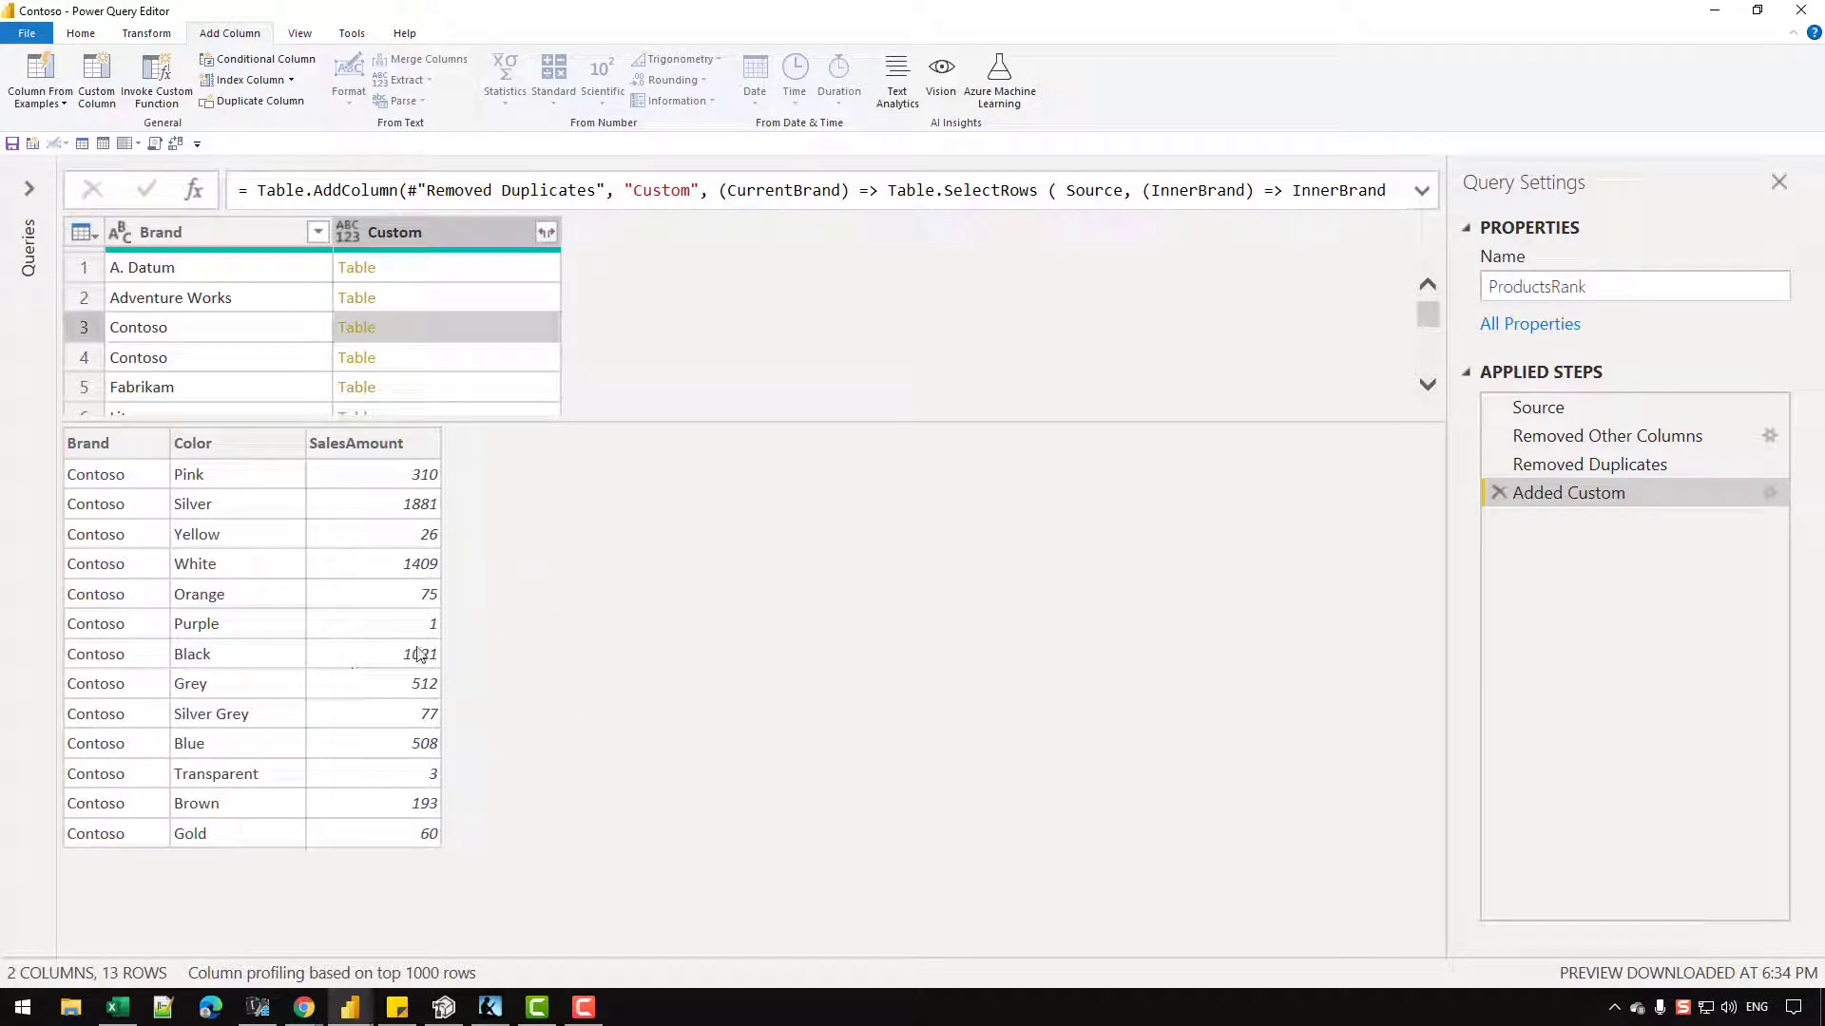
click(489, 268)
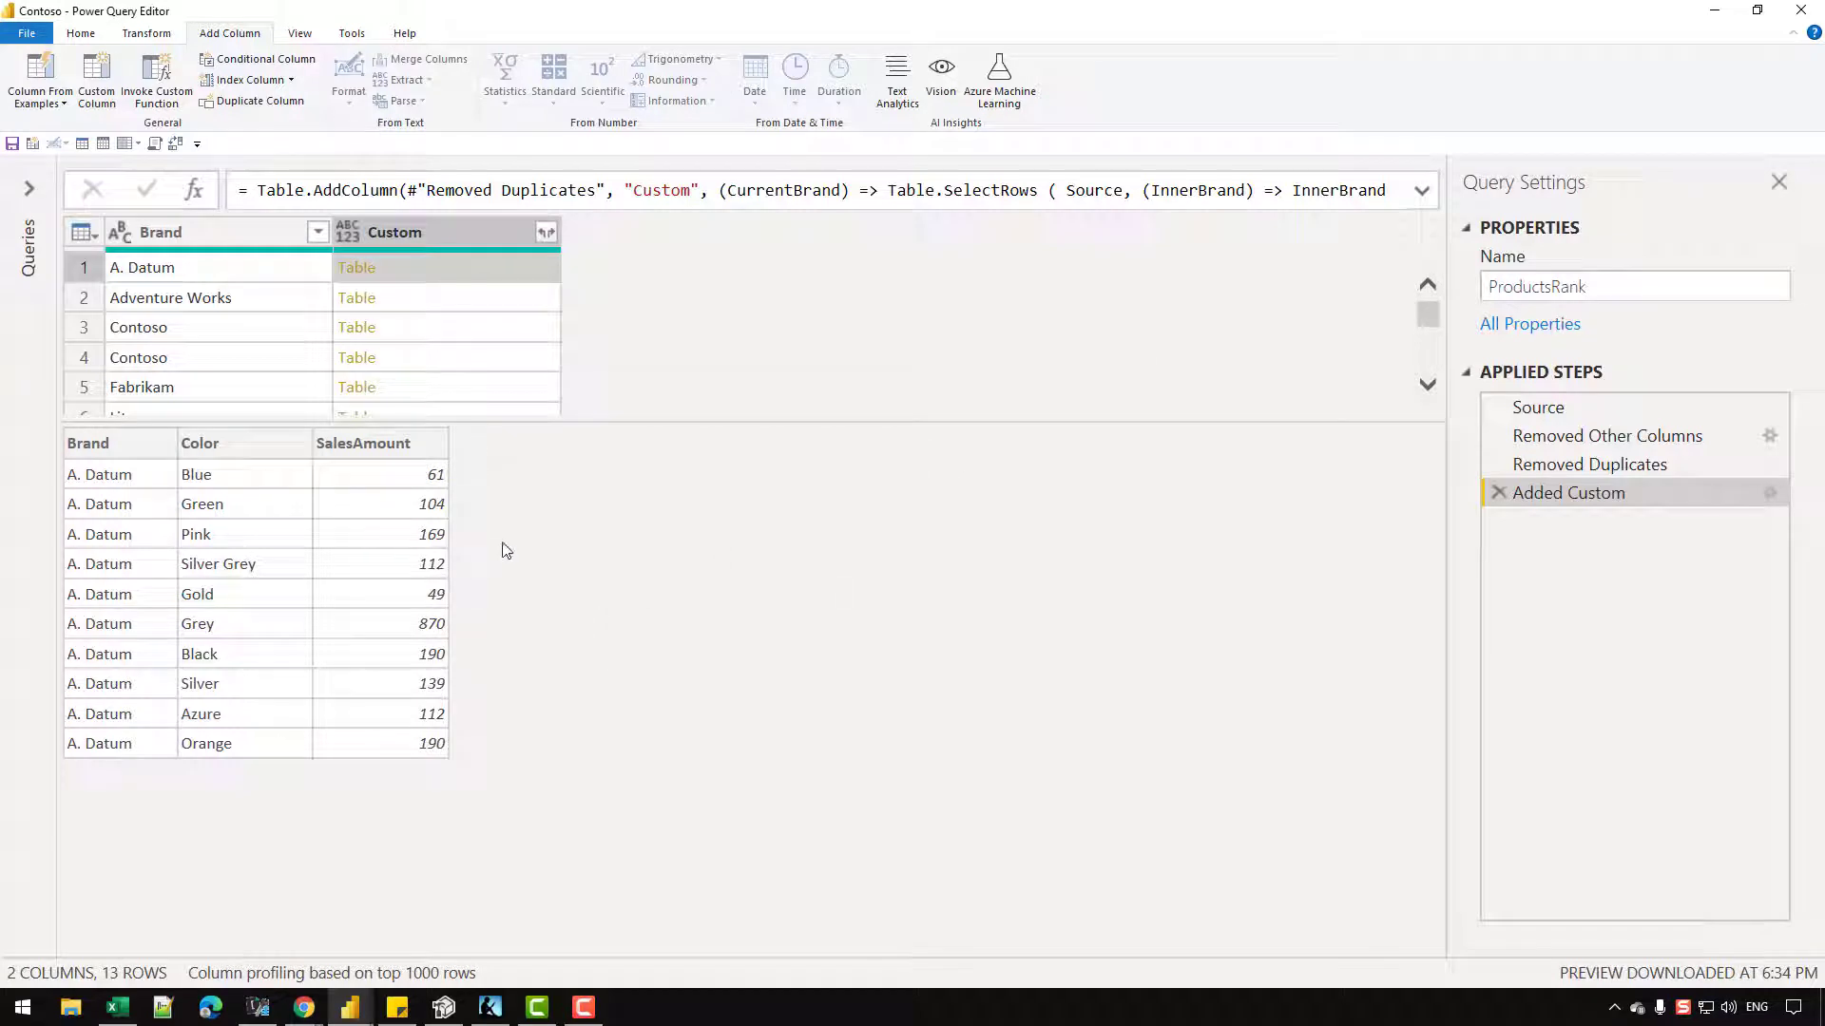
click(1421, 190)
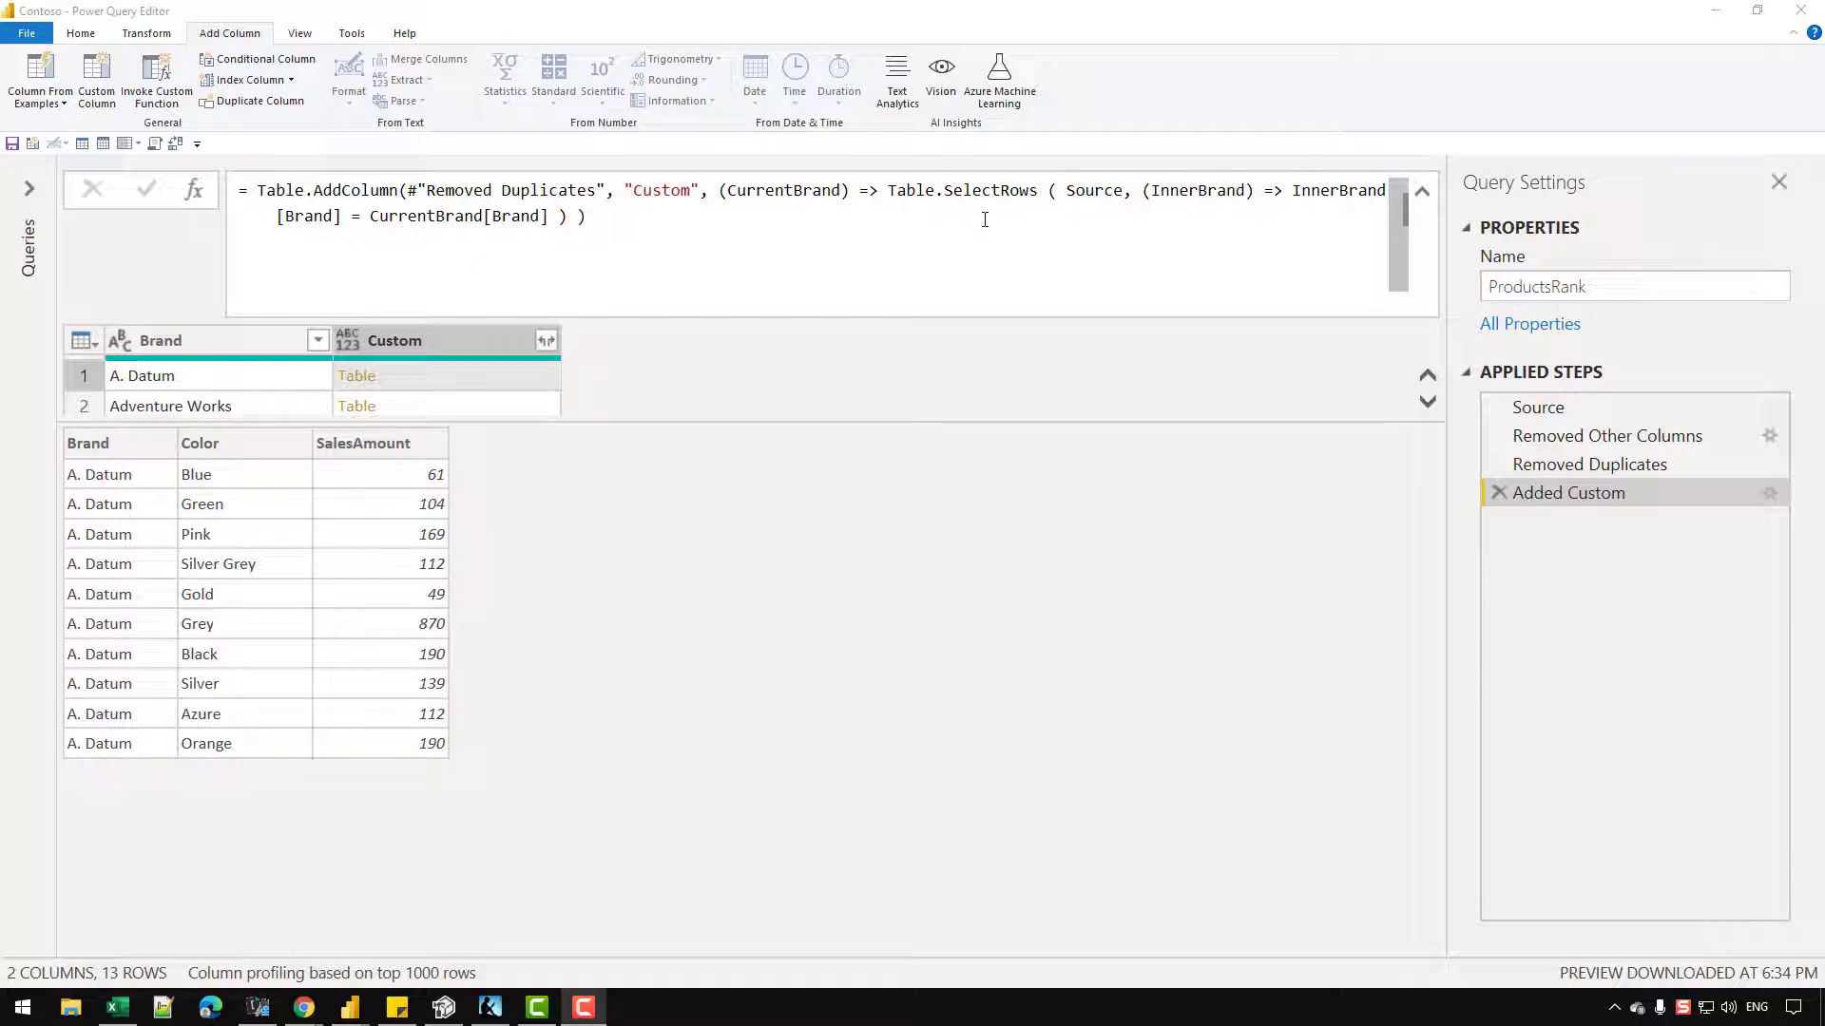
Step: Wrap Table.SelectRows in Table.Sort by { "SalesAmount", Order.Descending } and apply it
click(889, 190)
text(Table.S)
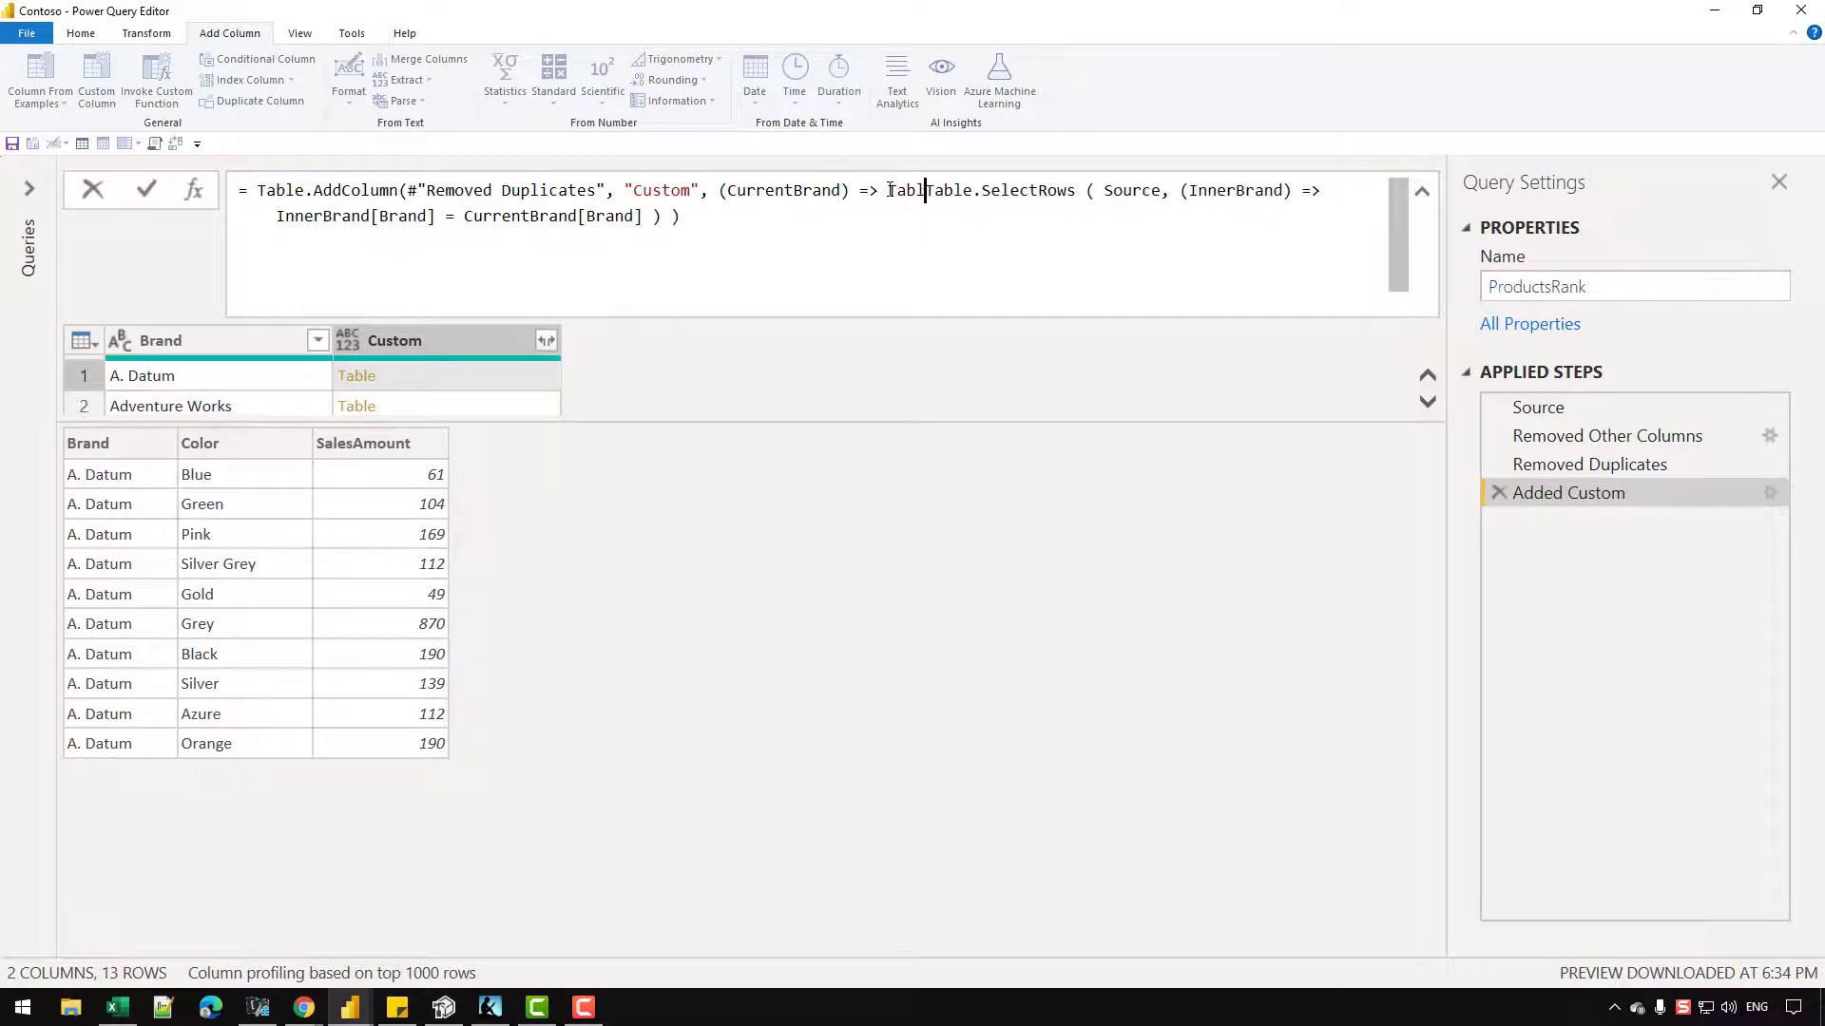
text(o)
key(Tab)
text(()
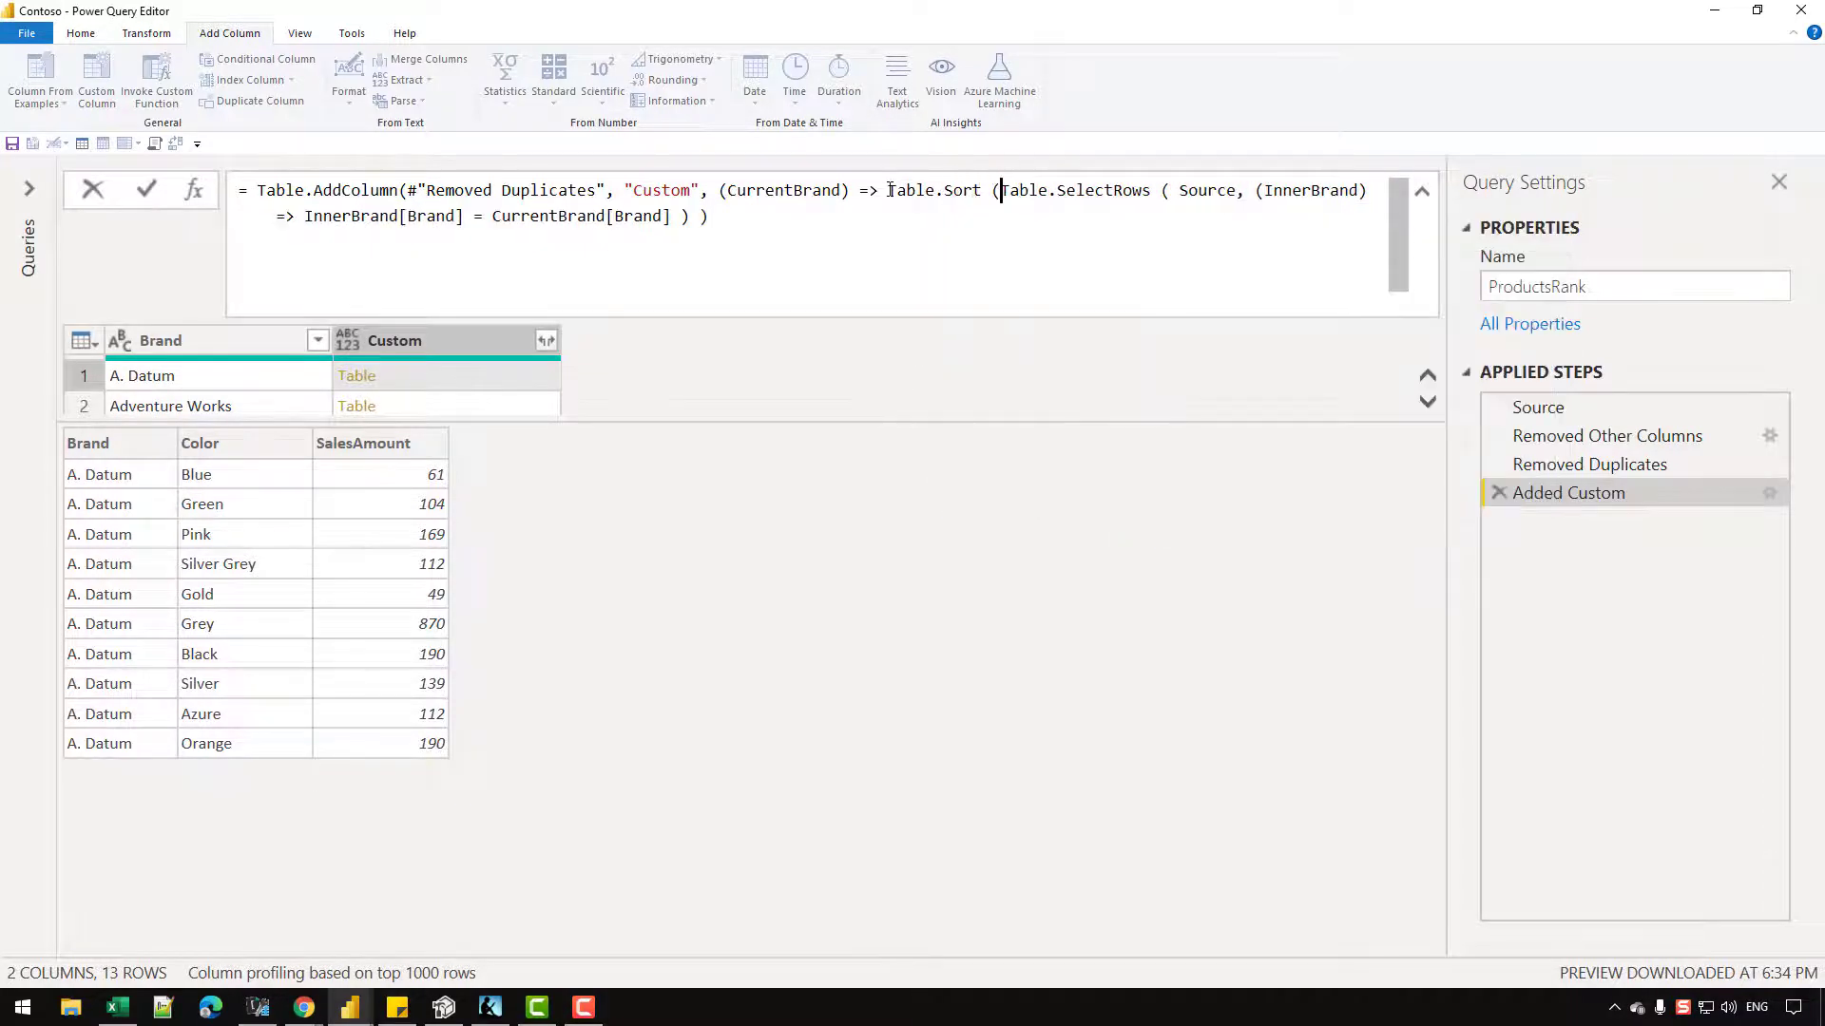
key(ctrl+End)
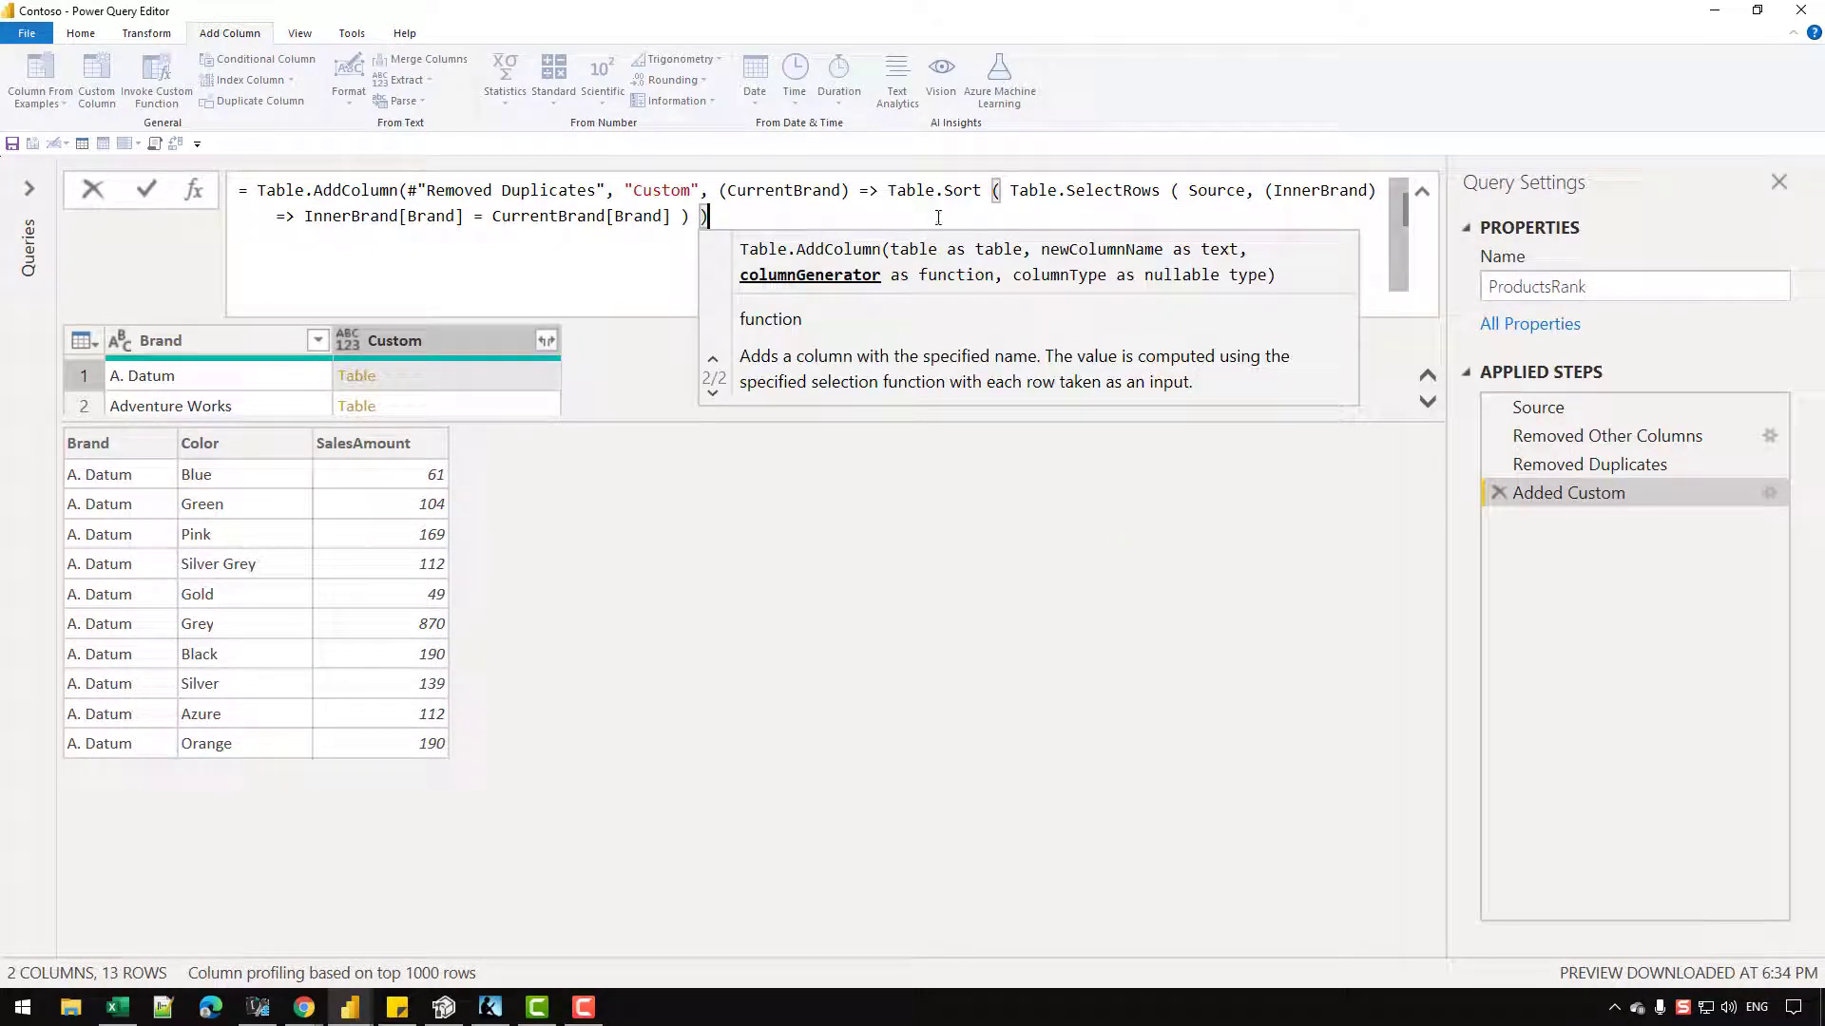
key(BackSpace)
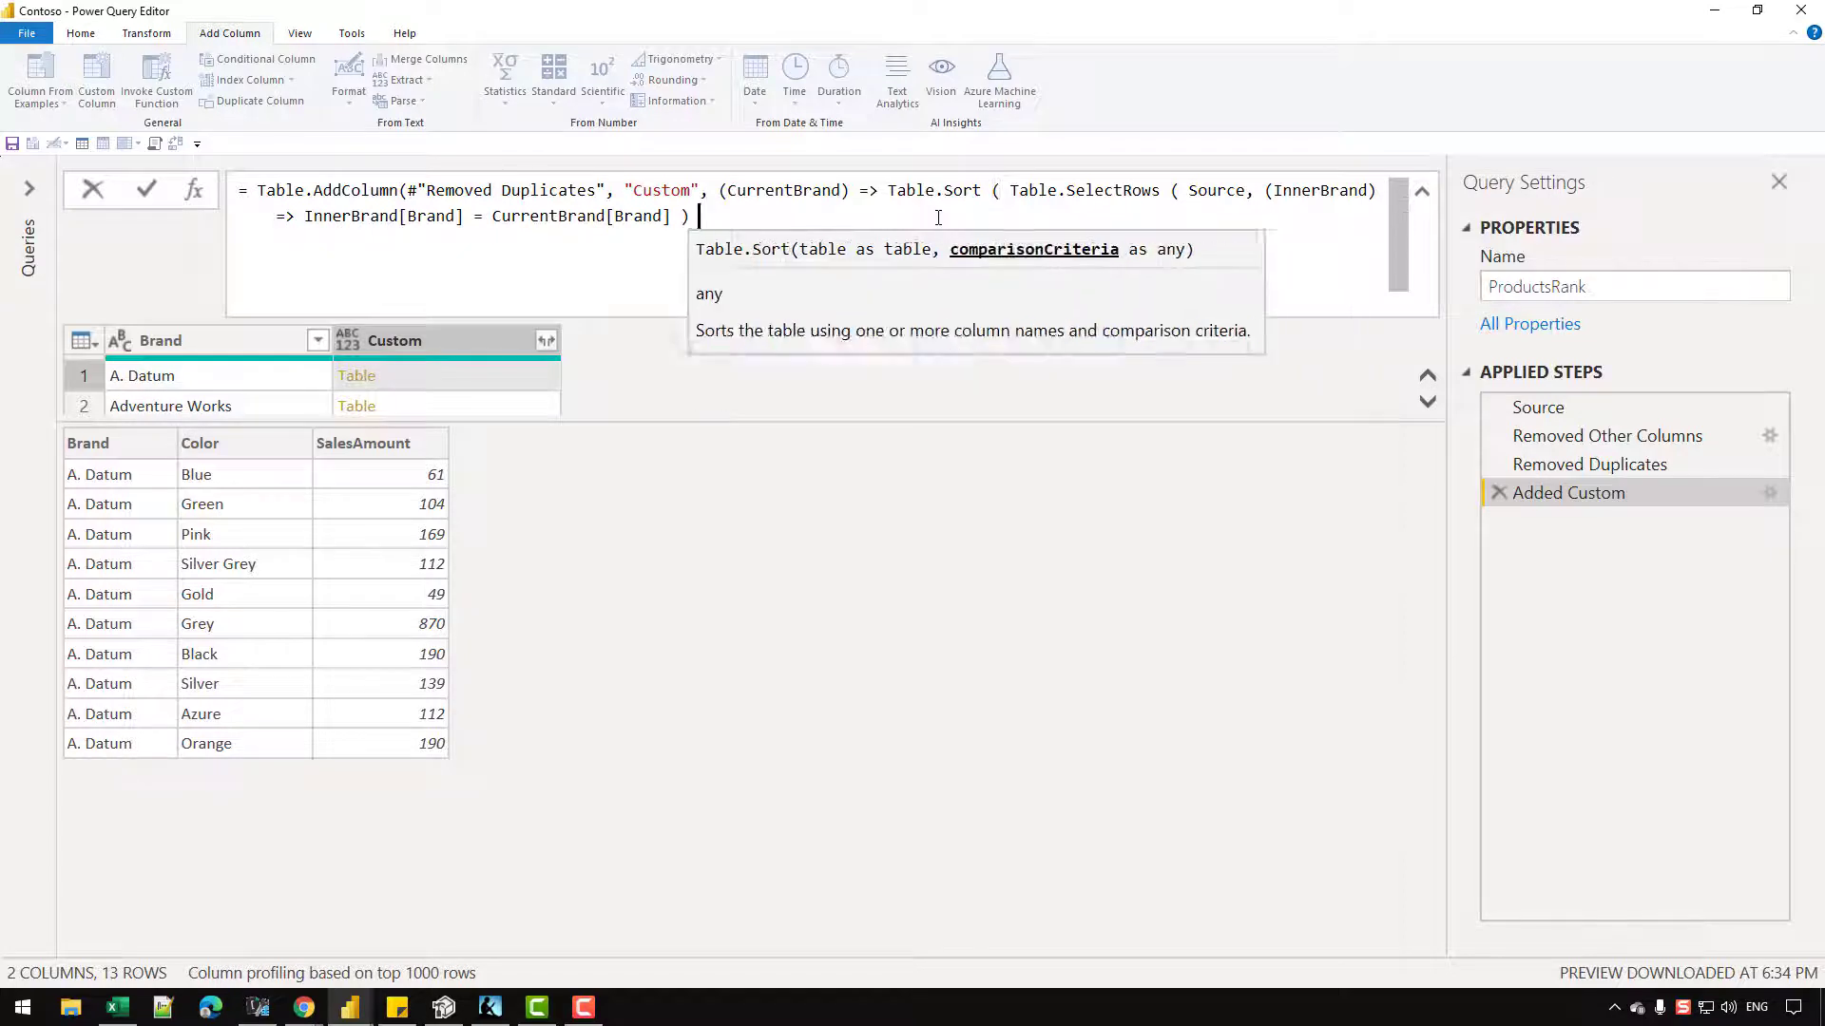
text(, { )
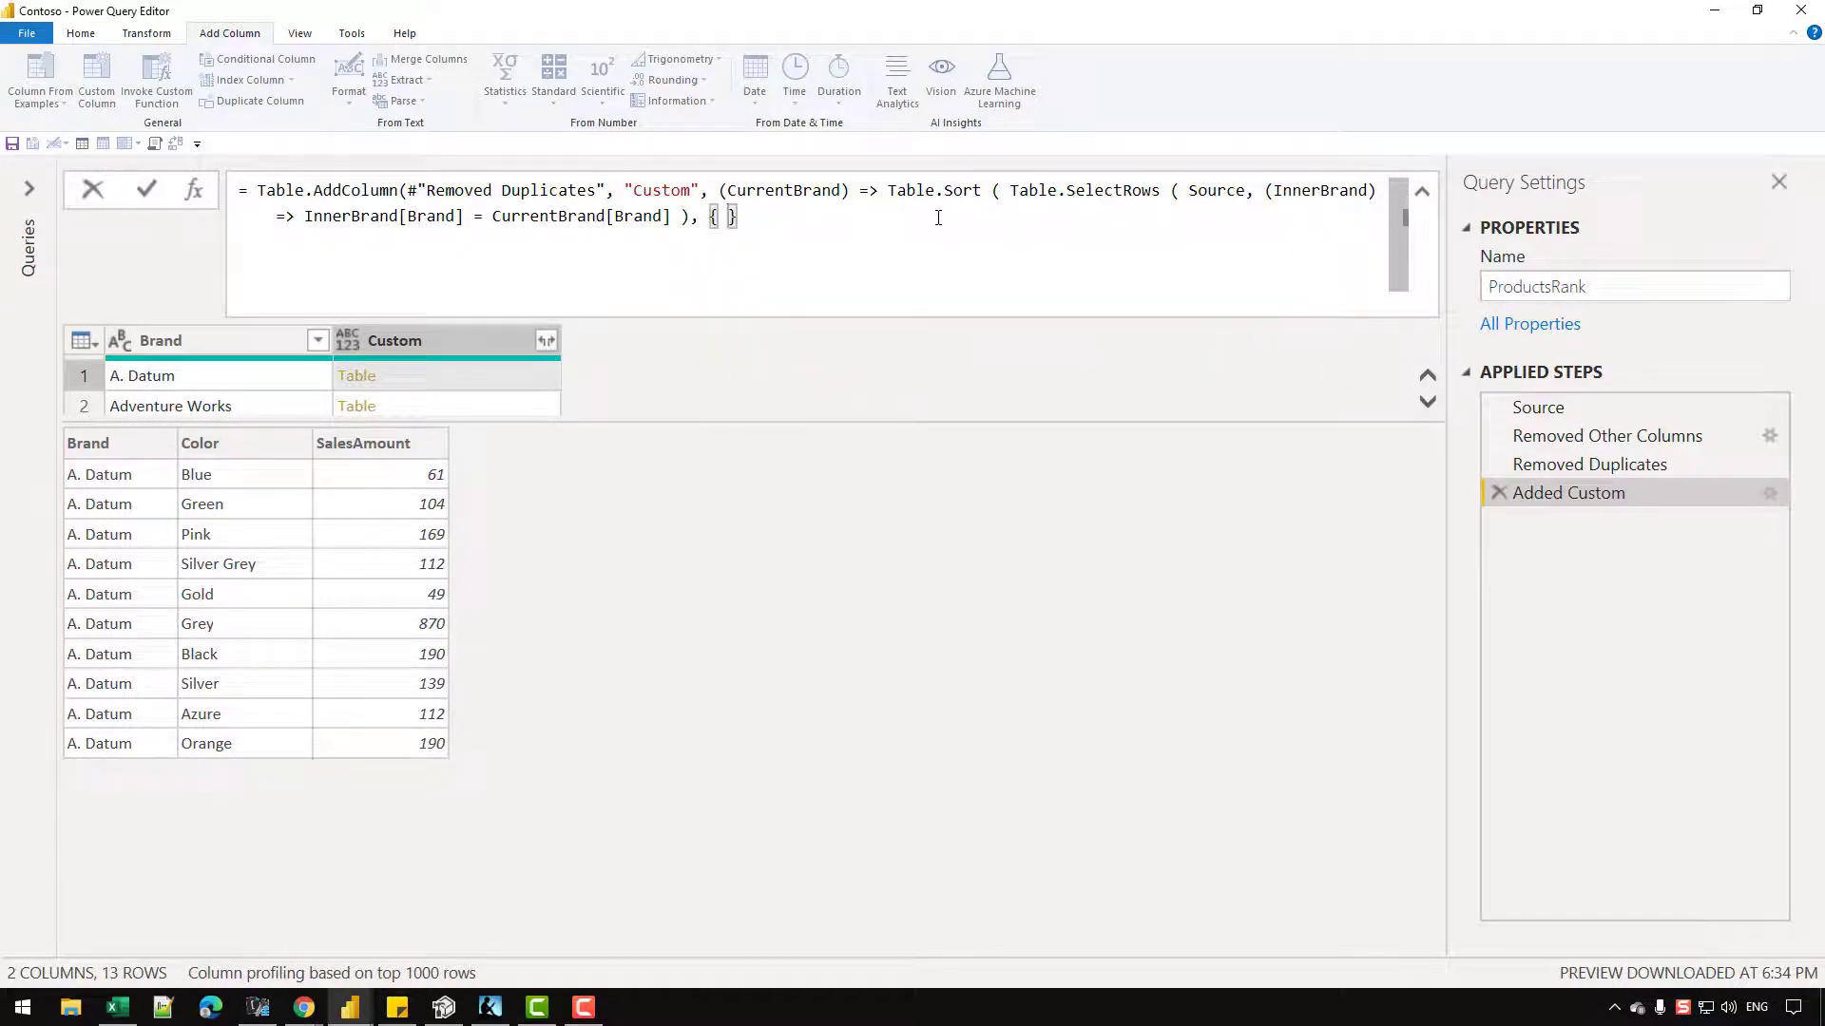
text("SalesAmou)
text(nt", Order)
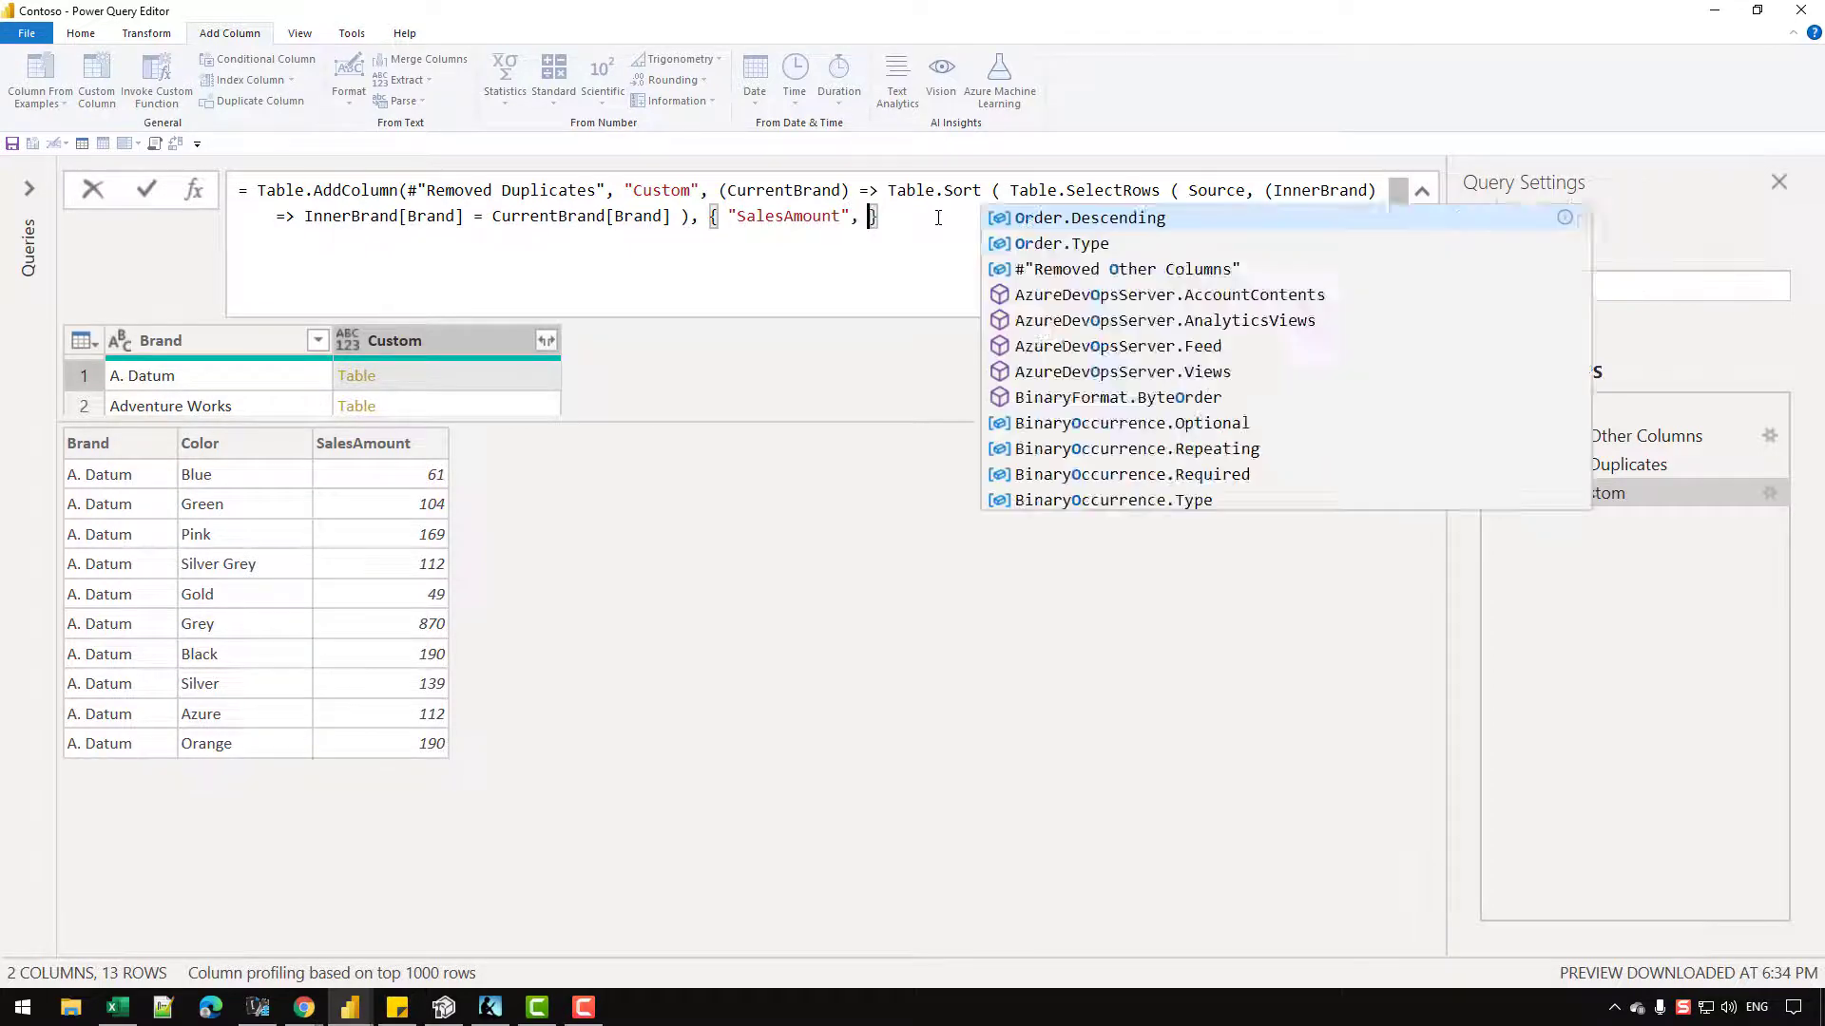
key(Tab)
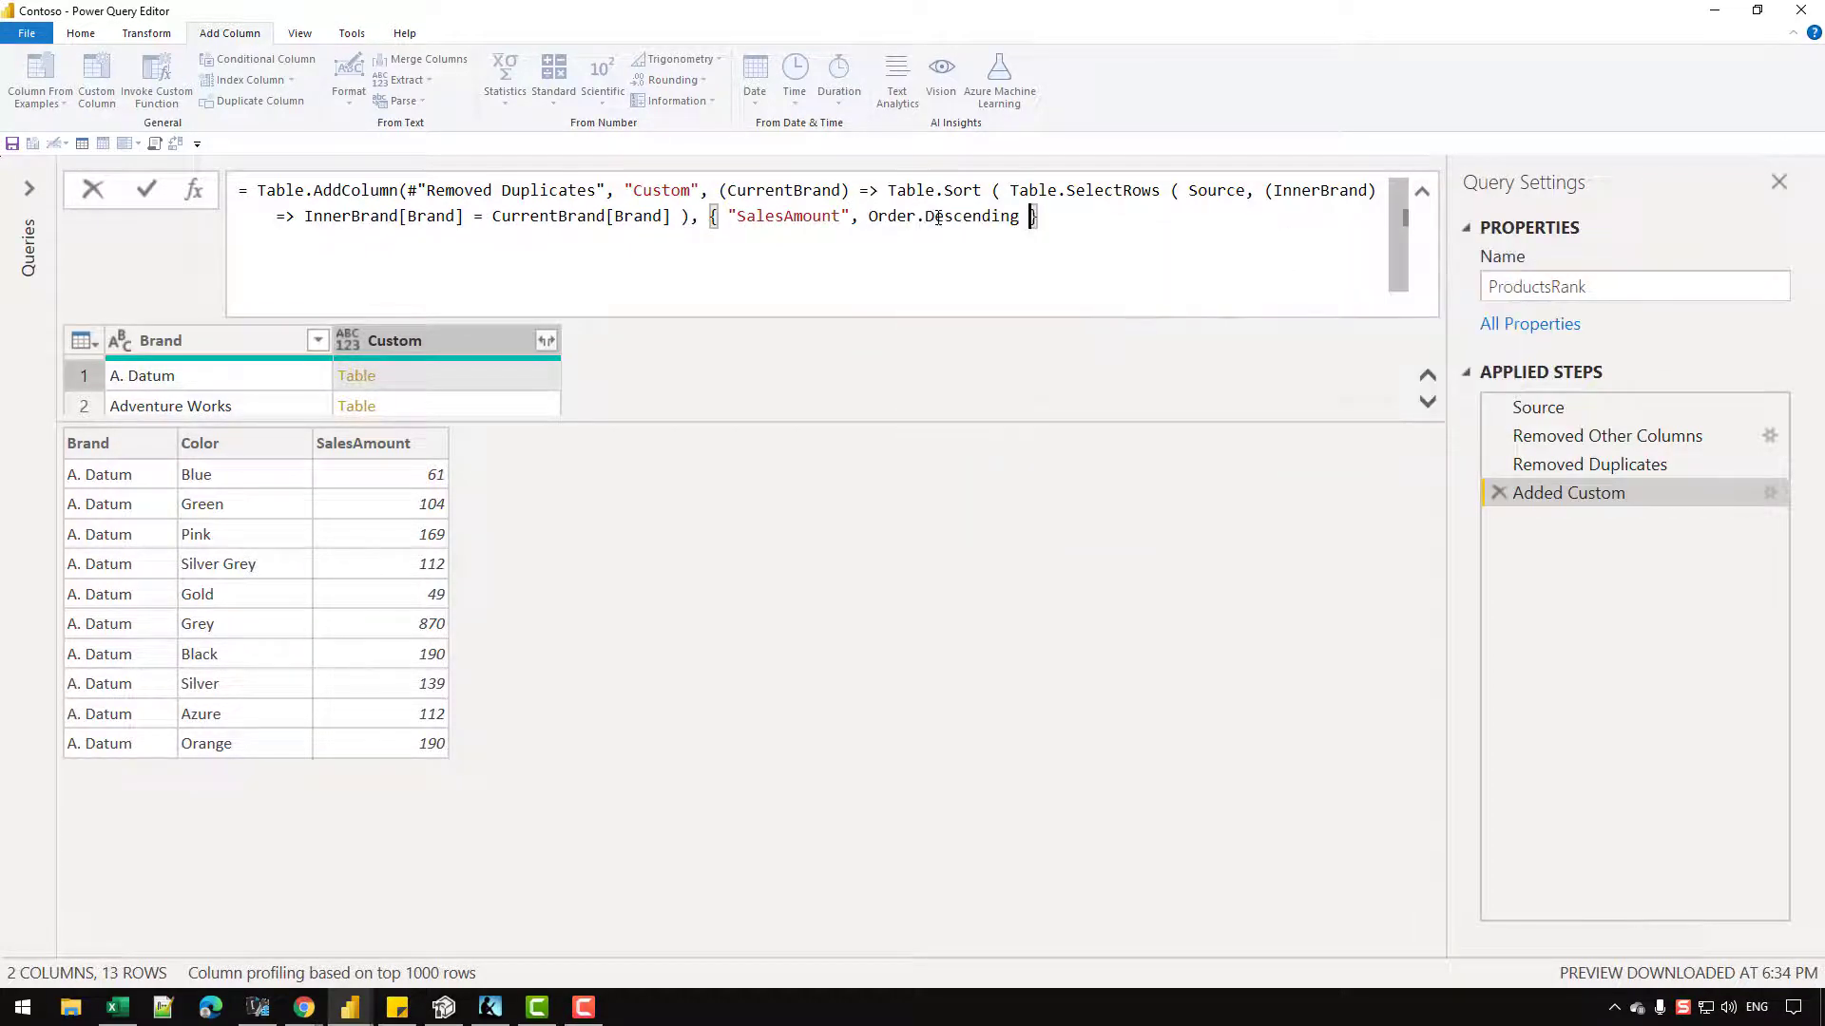
text(} ) )
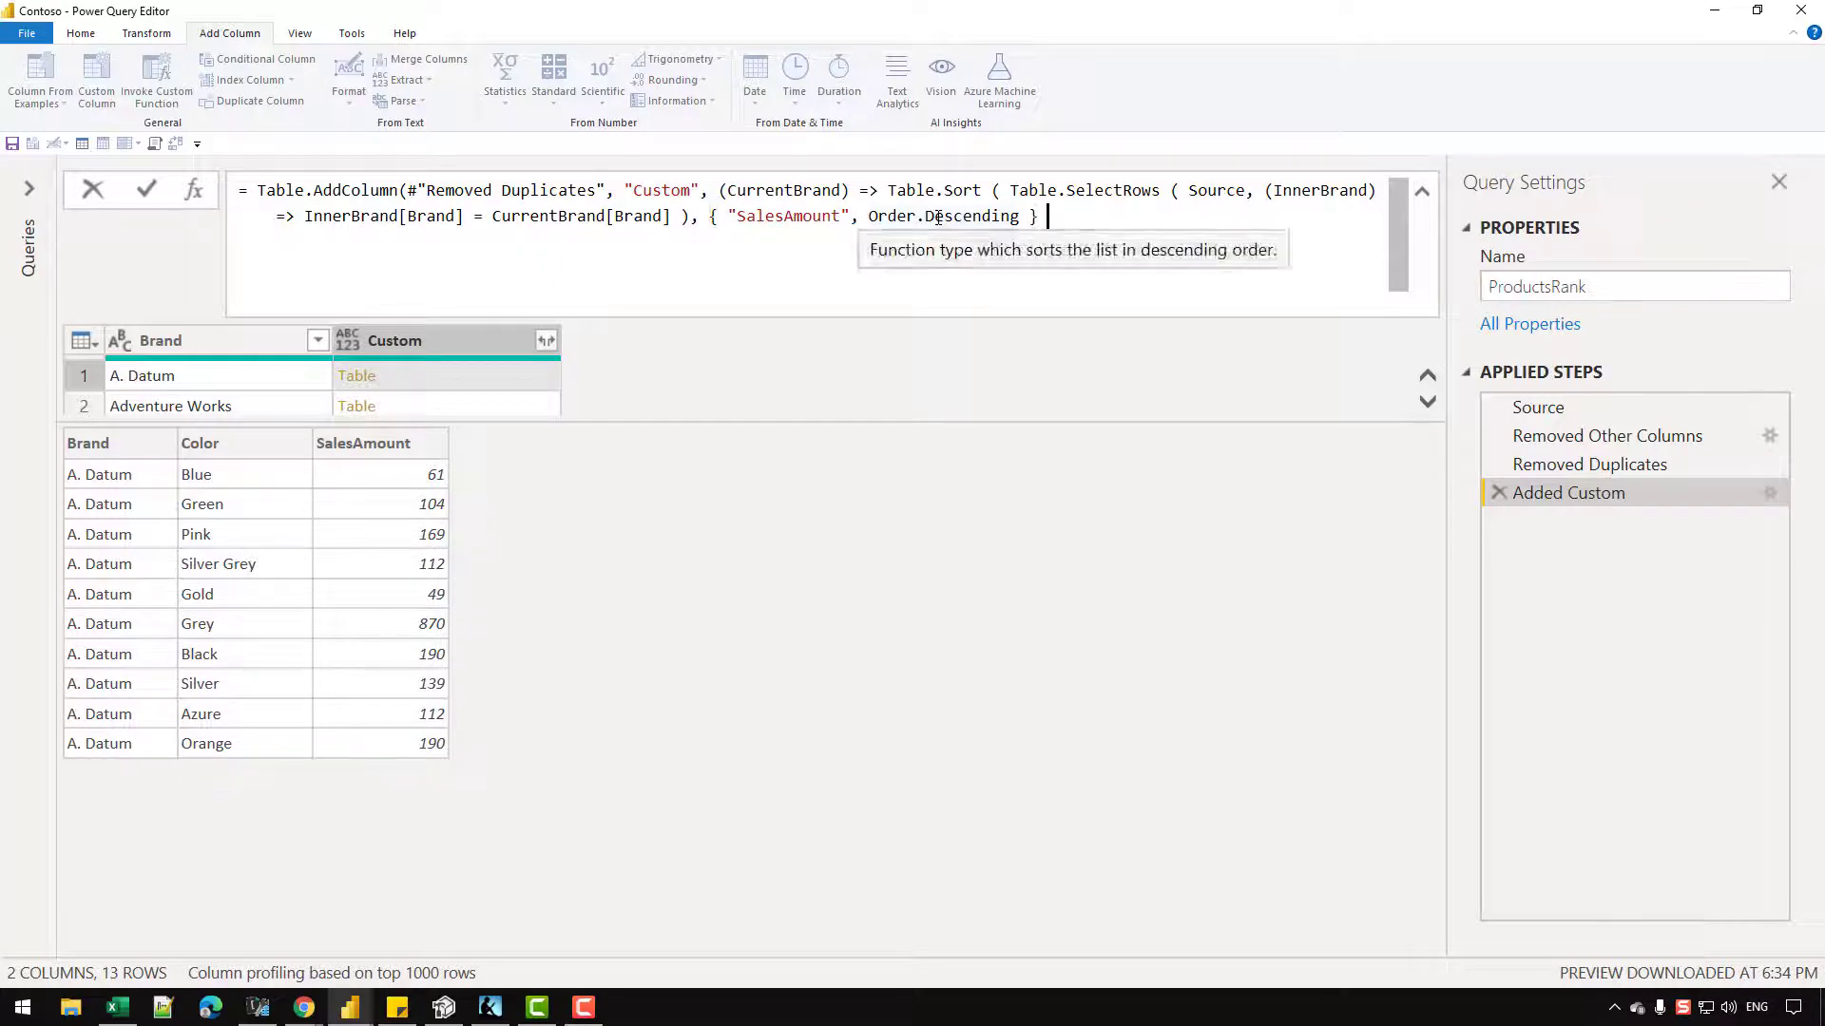
text())
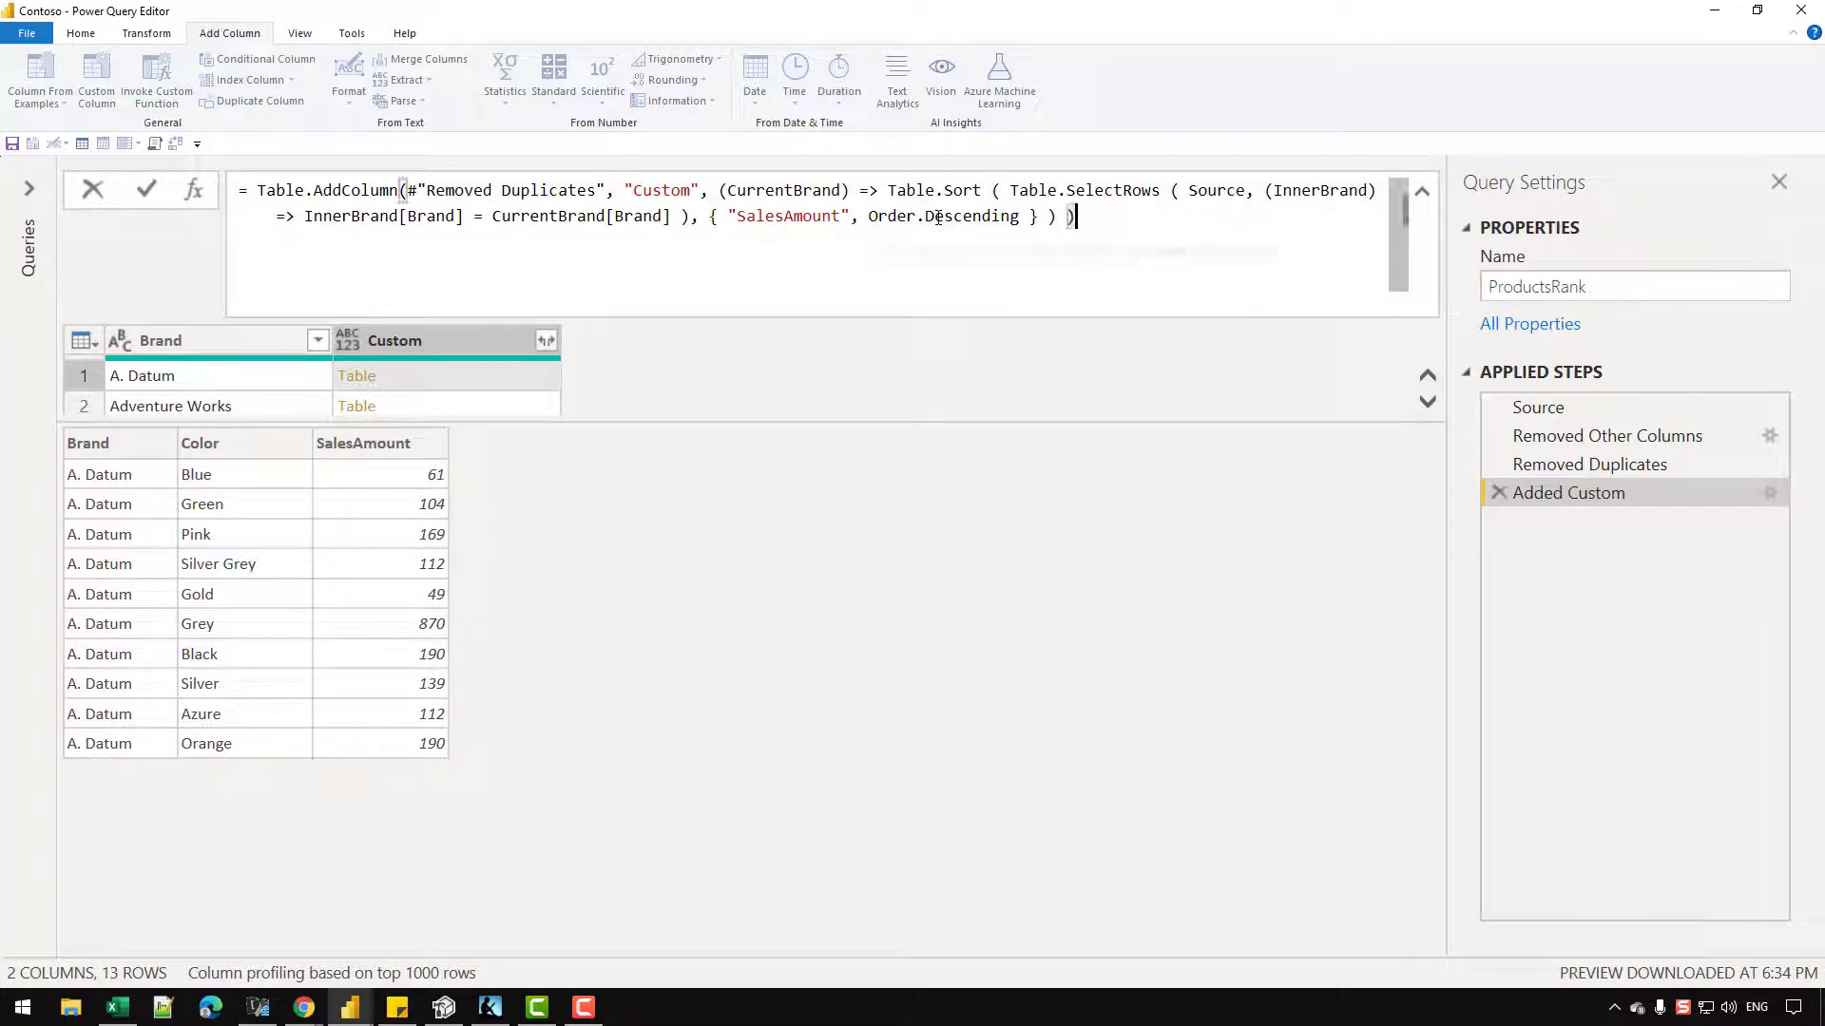
key(Return)
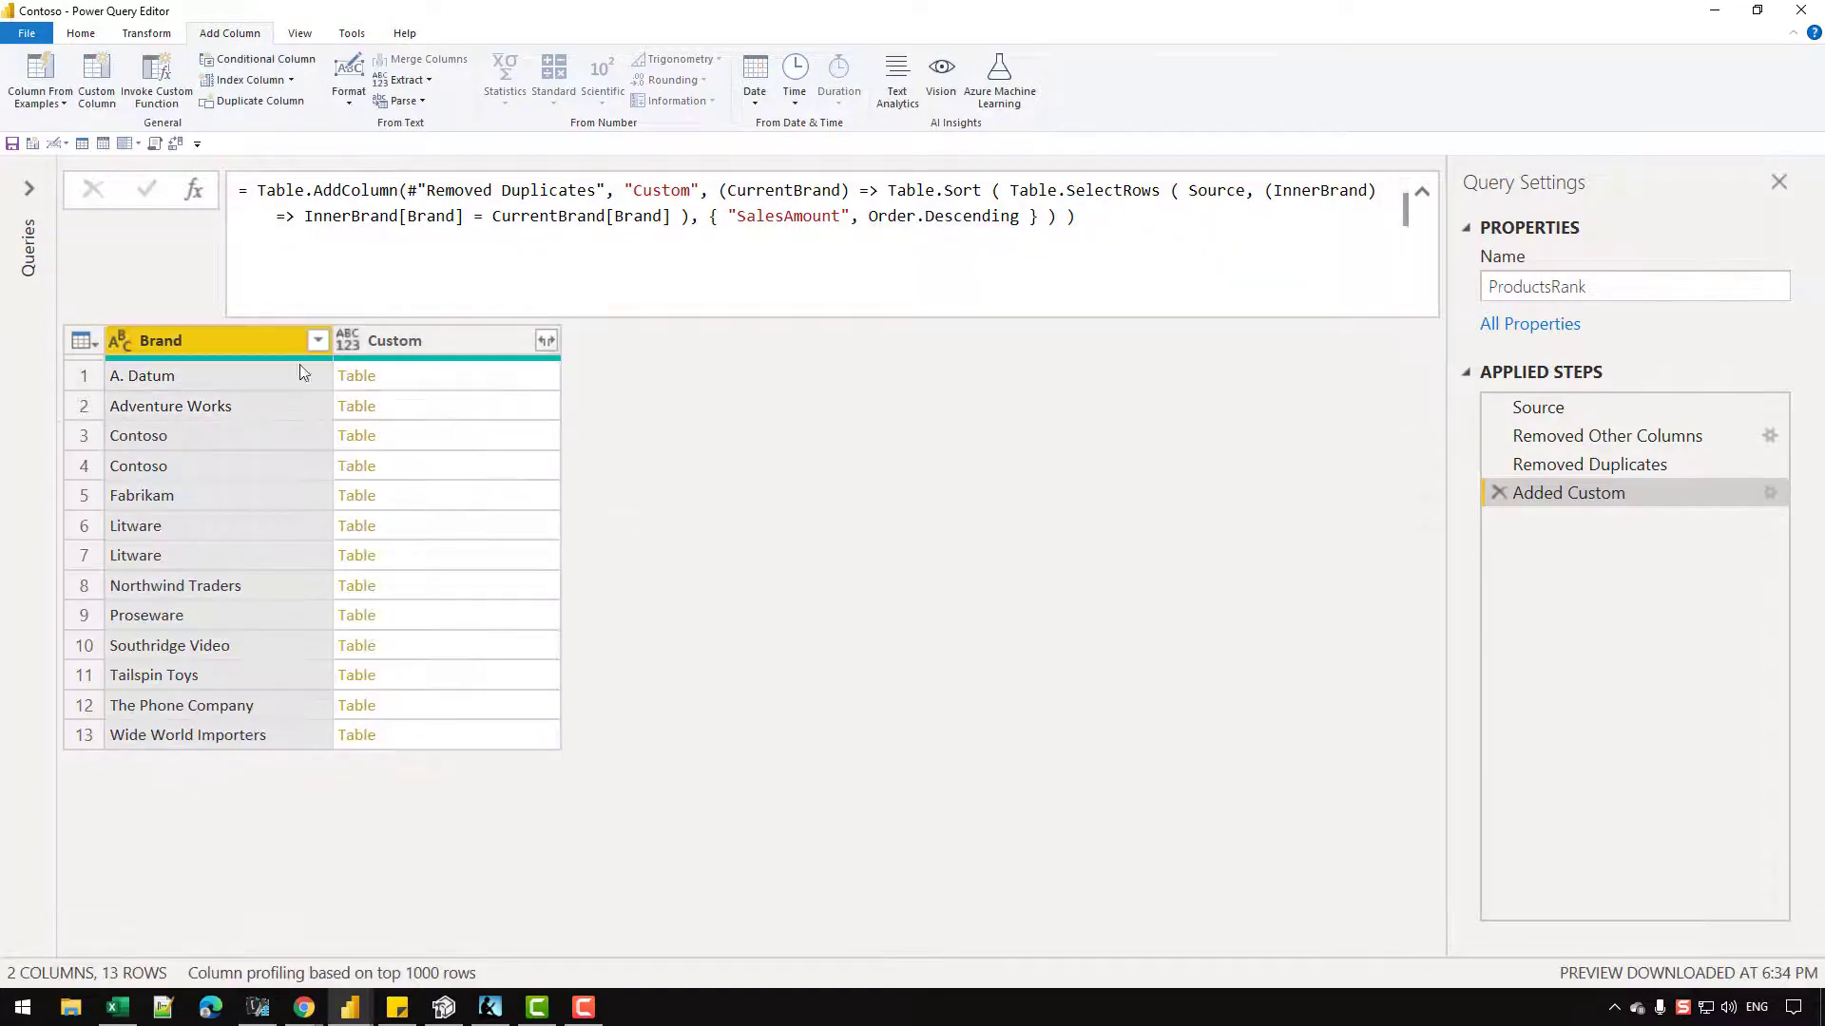
Step: Preview the sorted A. Datum, Adventure Works and Contoso tables, then expand the formula
click(452, 374)
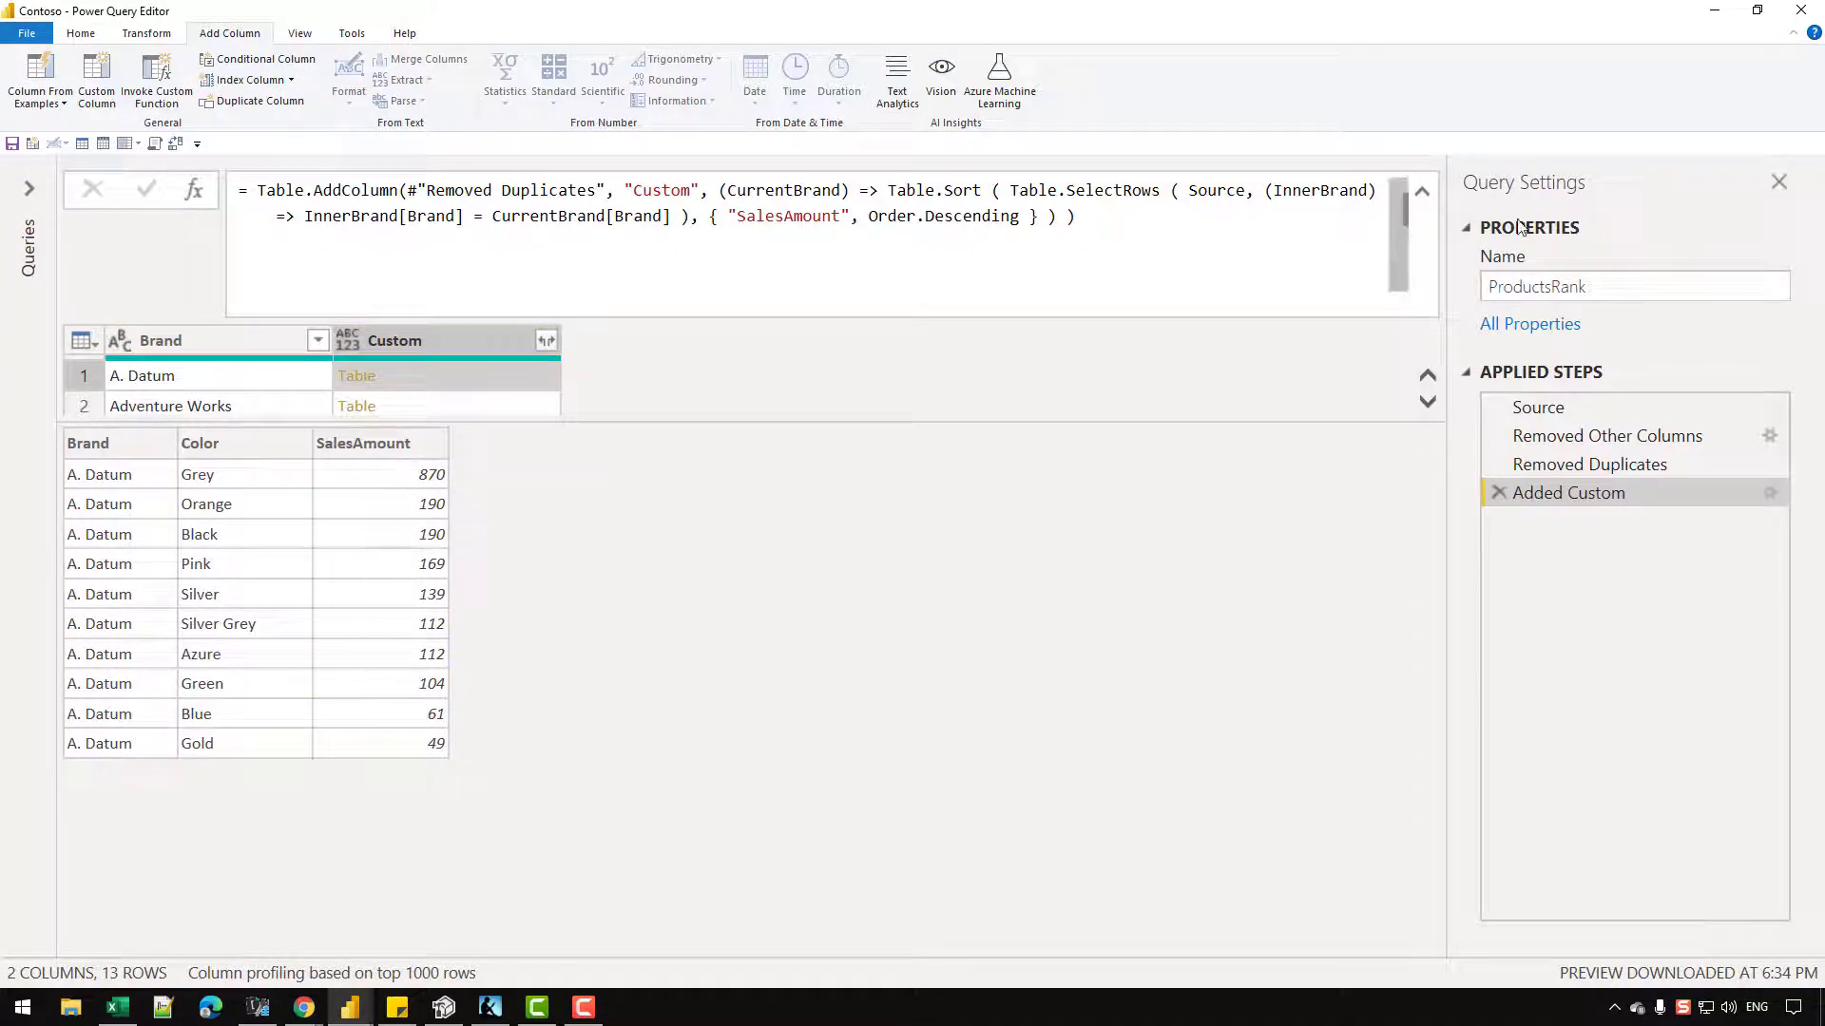
click(1420, 195)
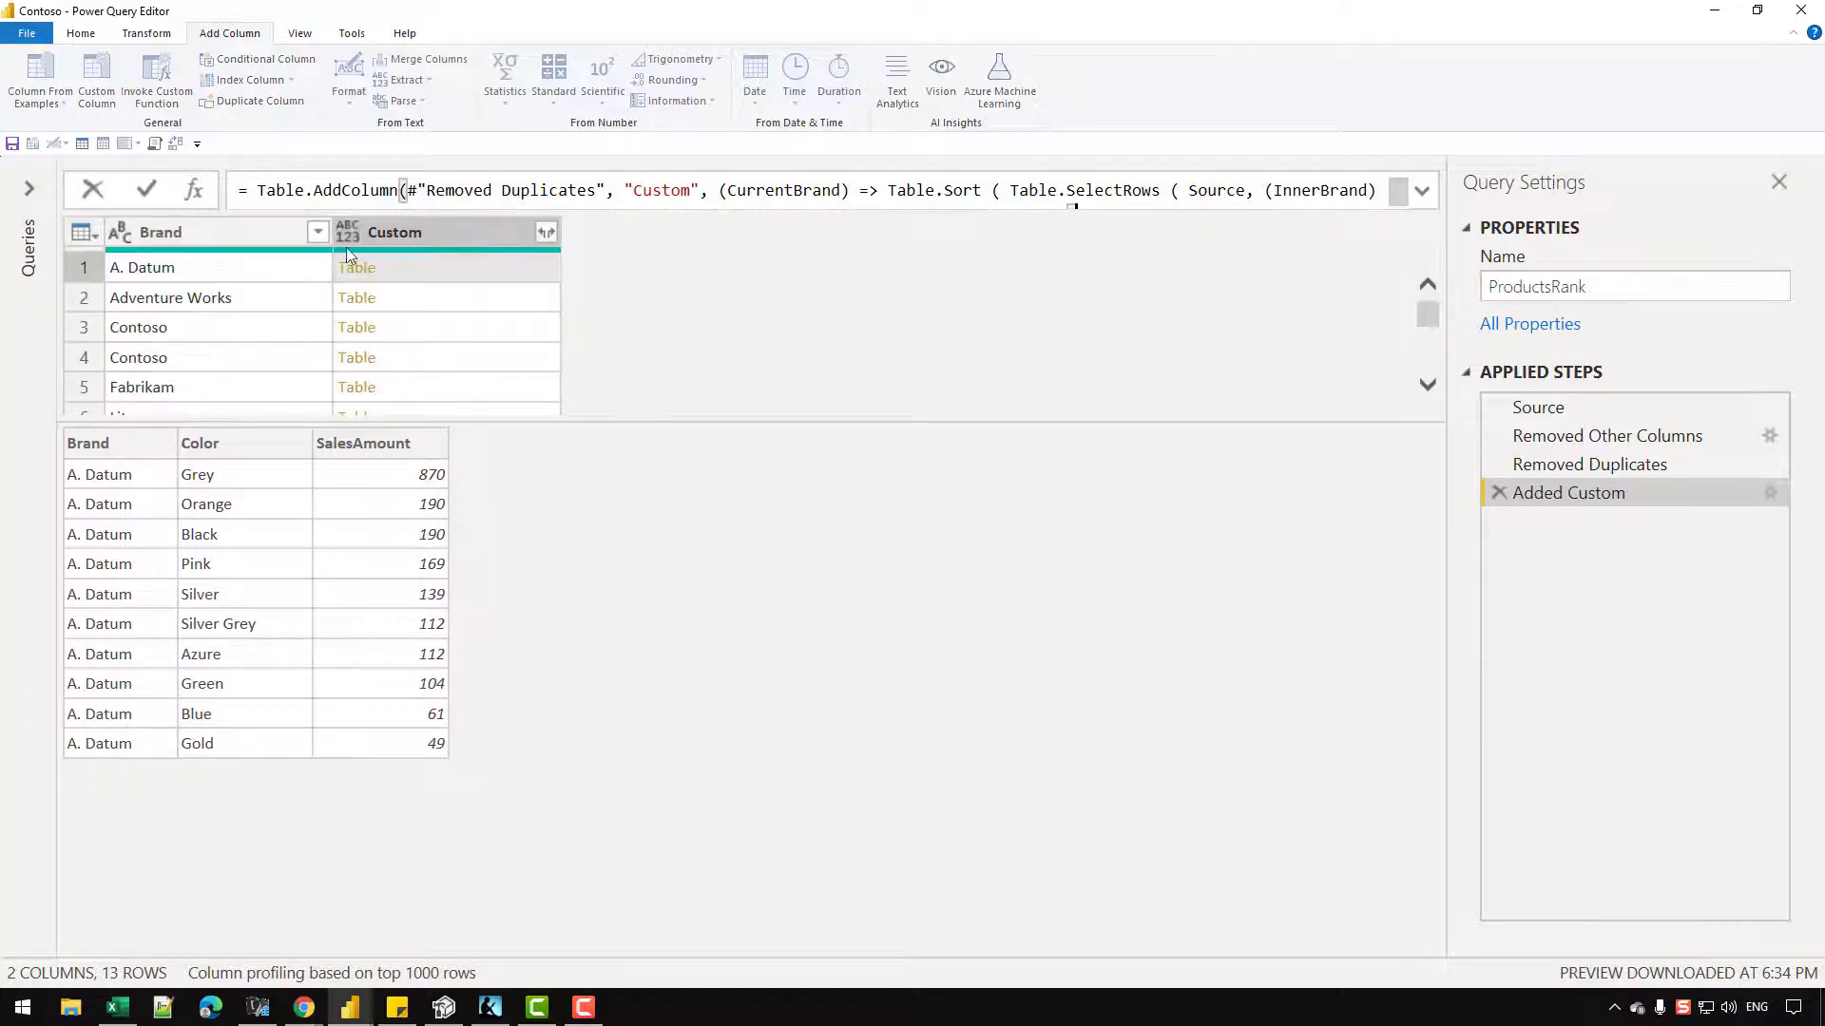
click(466, 301)
click(465, 328)
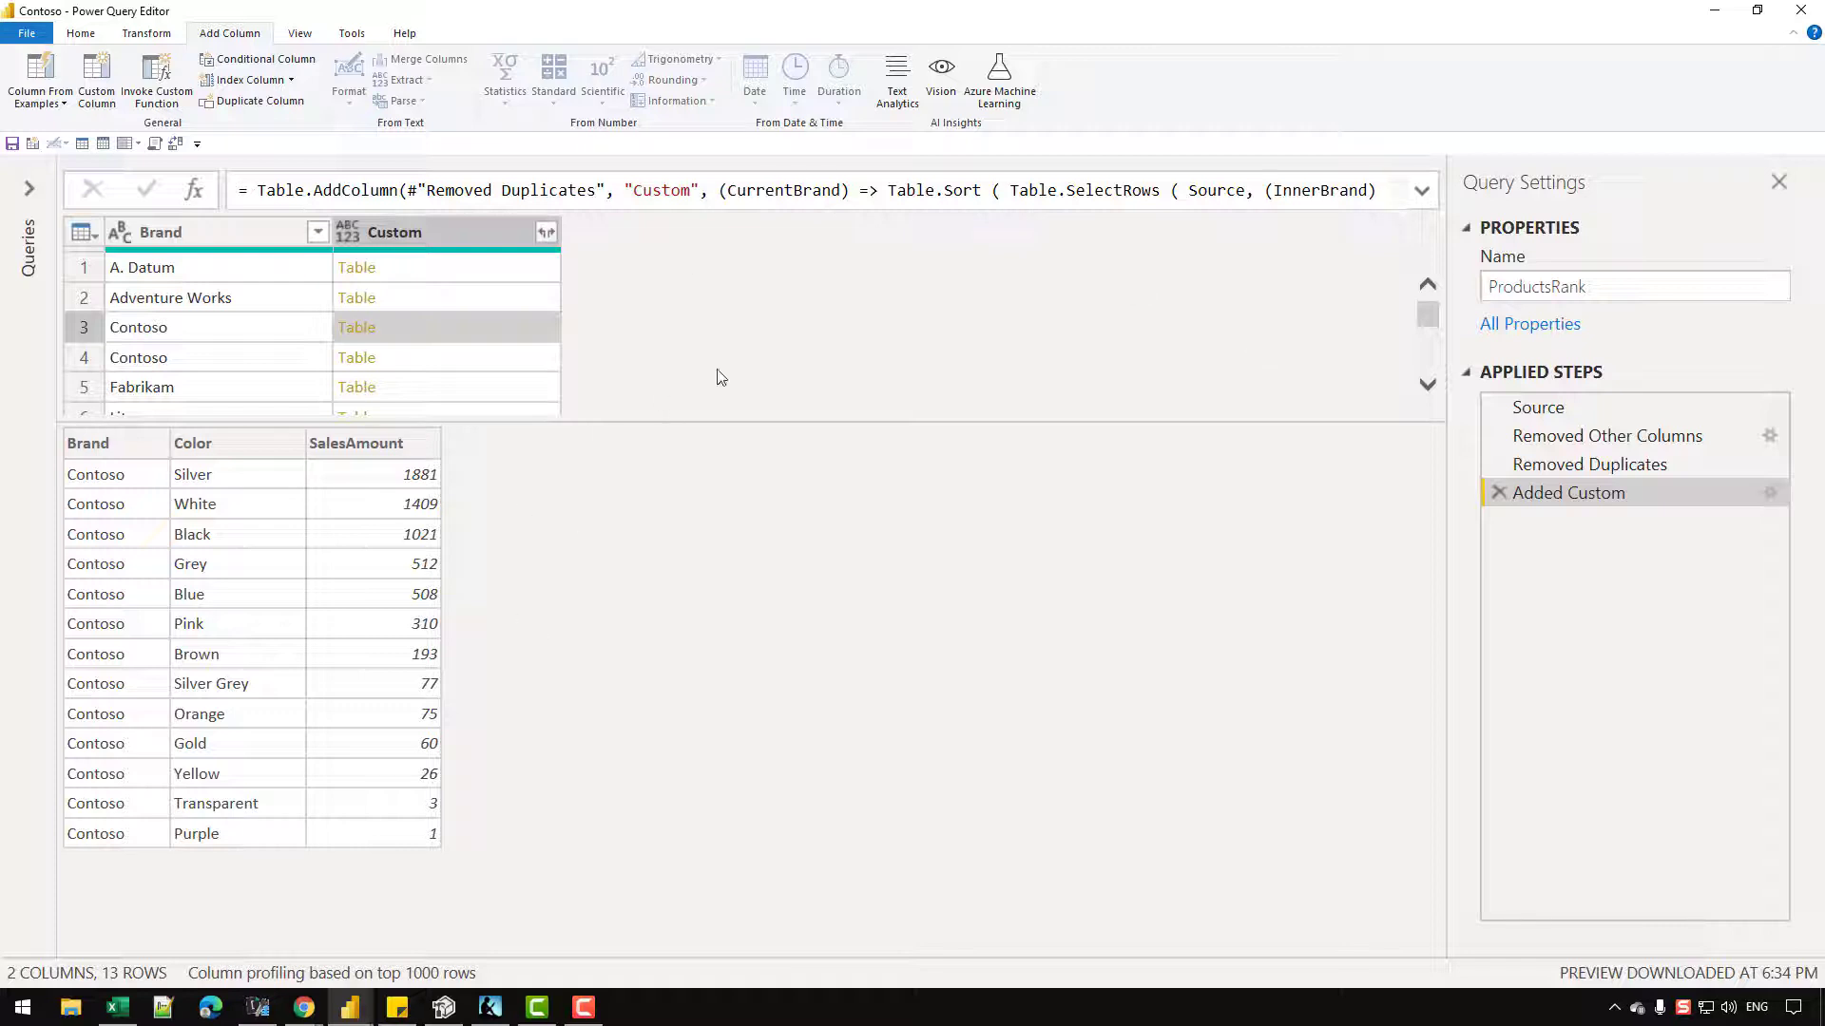
click(1421, 190)
click(887, 189)
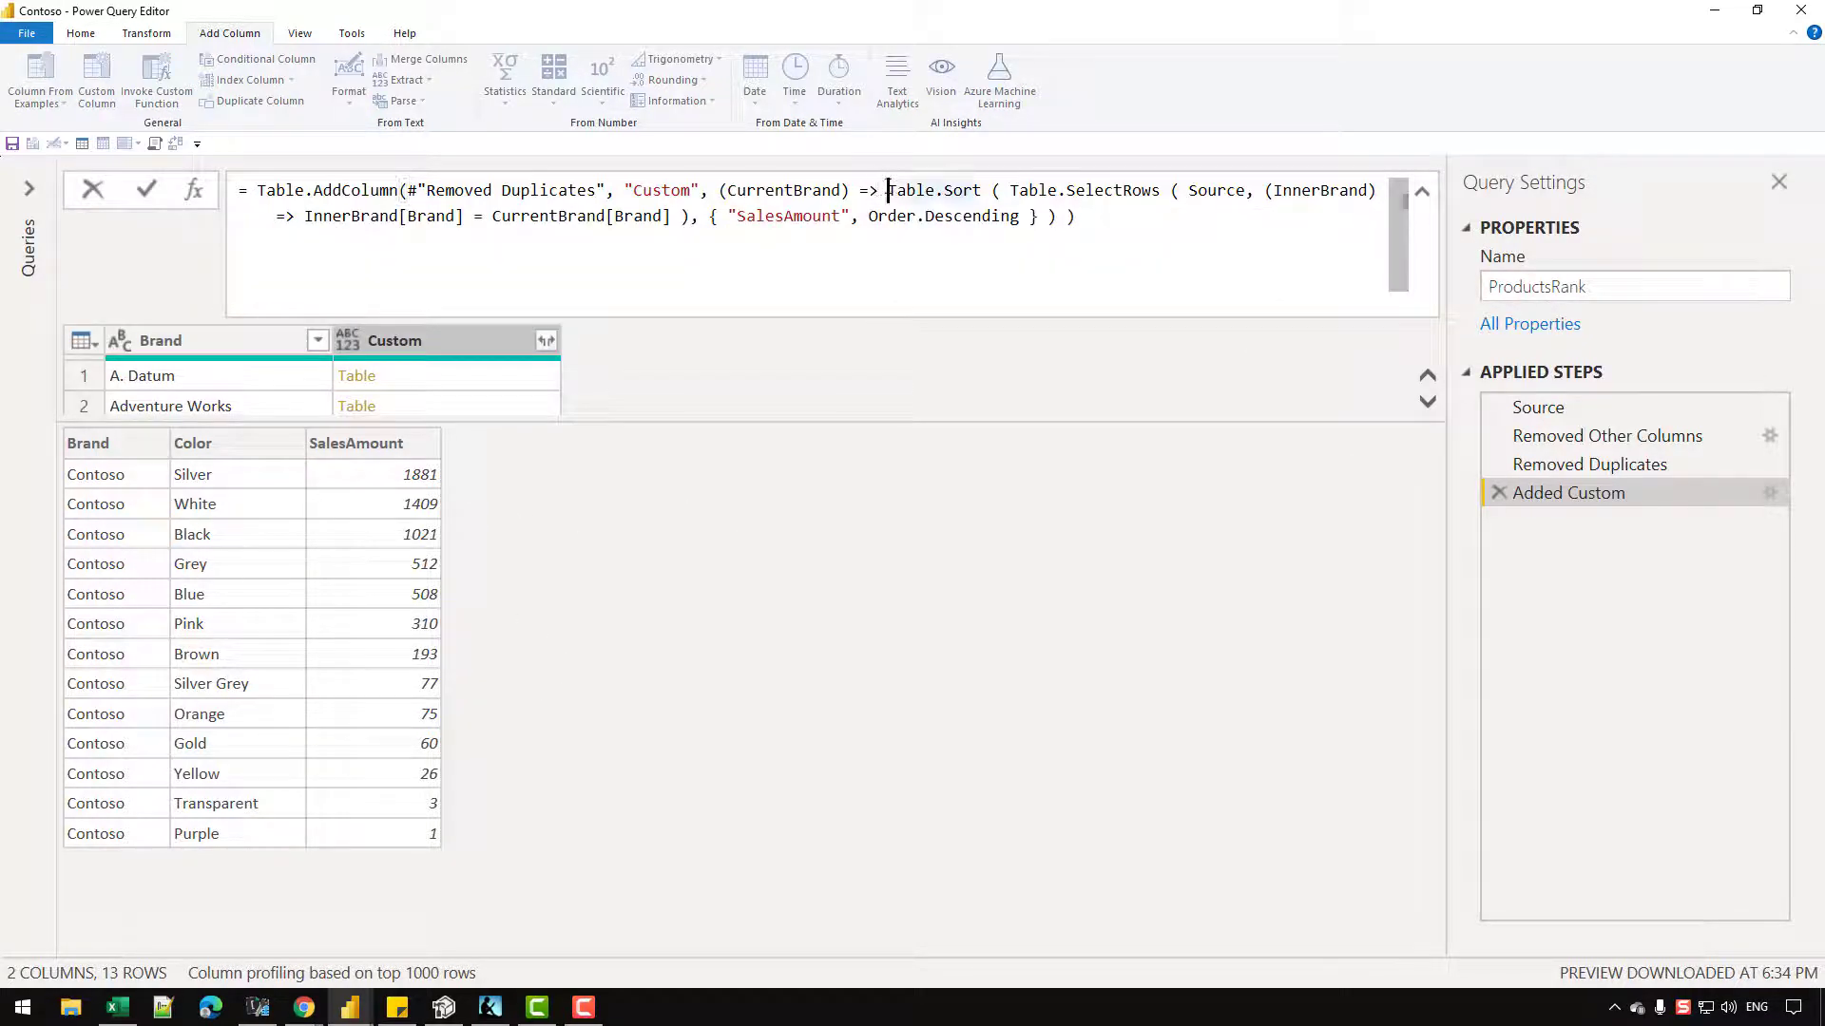
Step: Wrap the sorted table in Table.AddIndexColumn with column "Rank", start 1, increment 1
text(Table.Add)
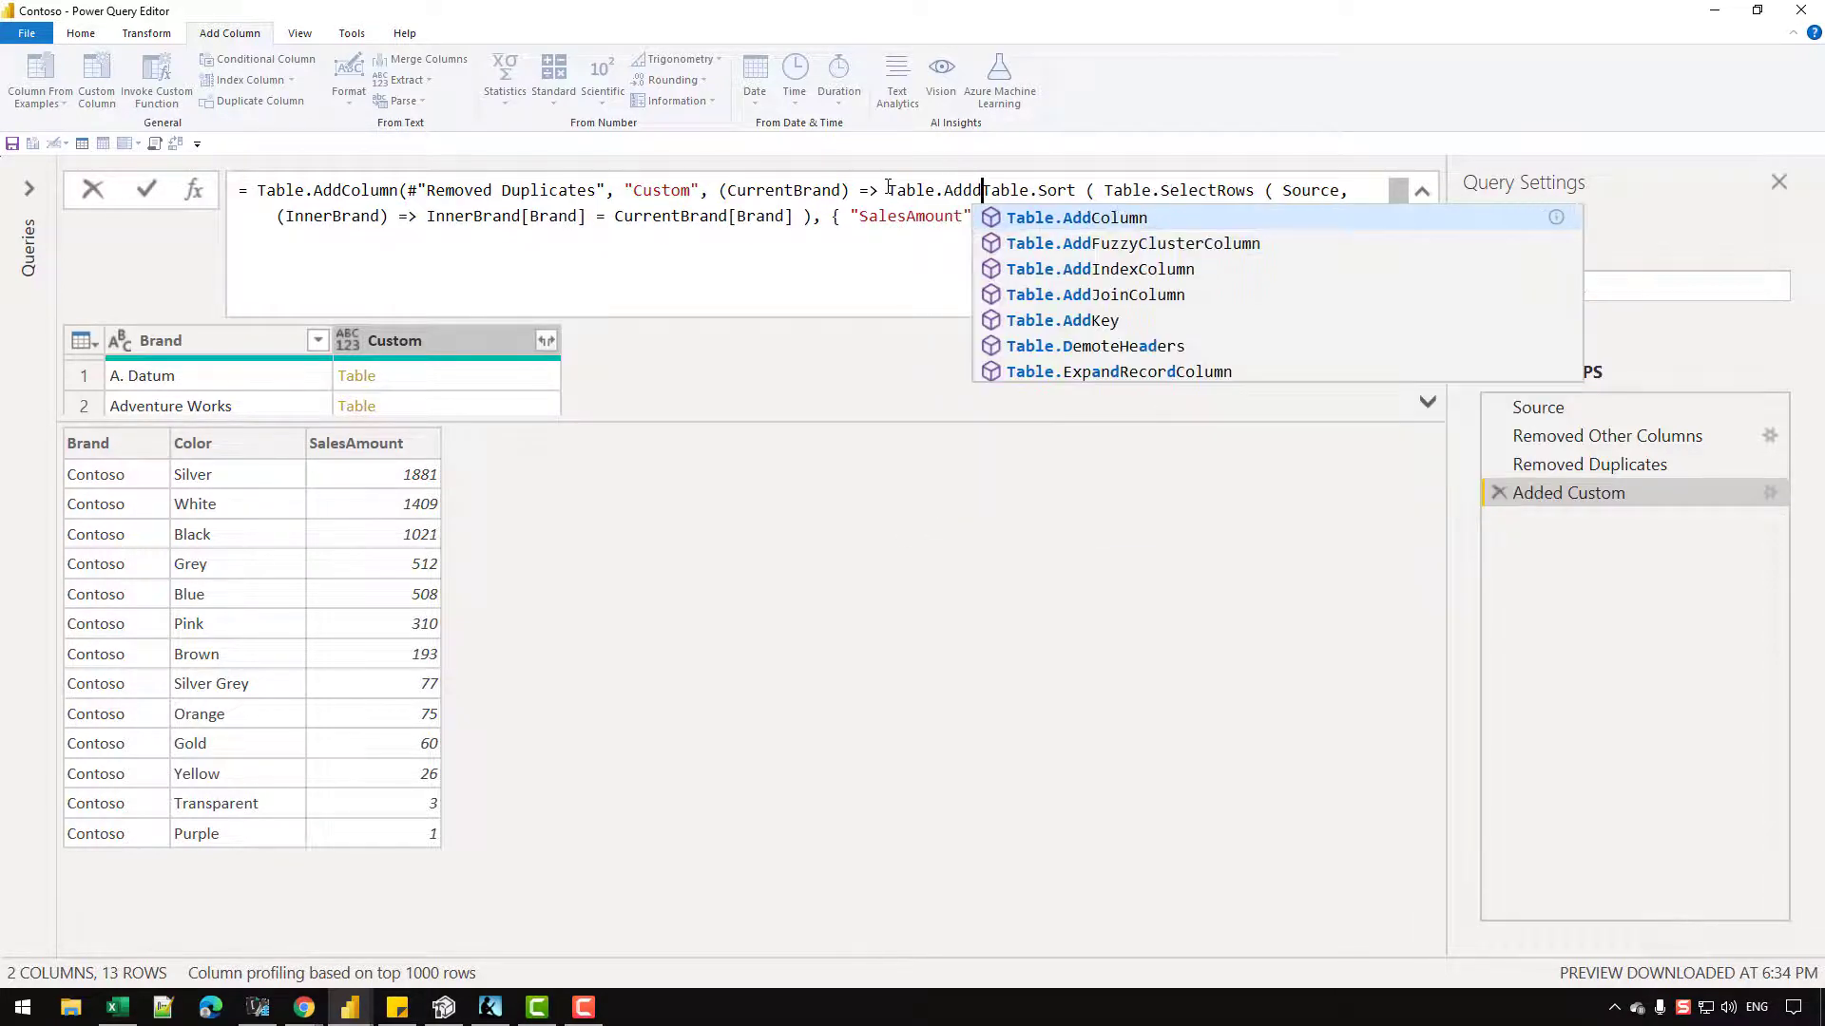
text(Index)
text(Colum)
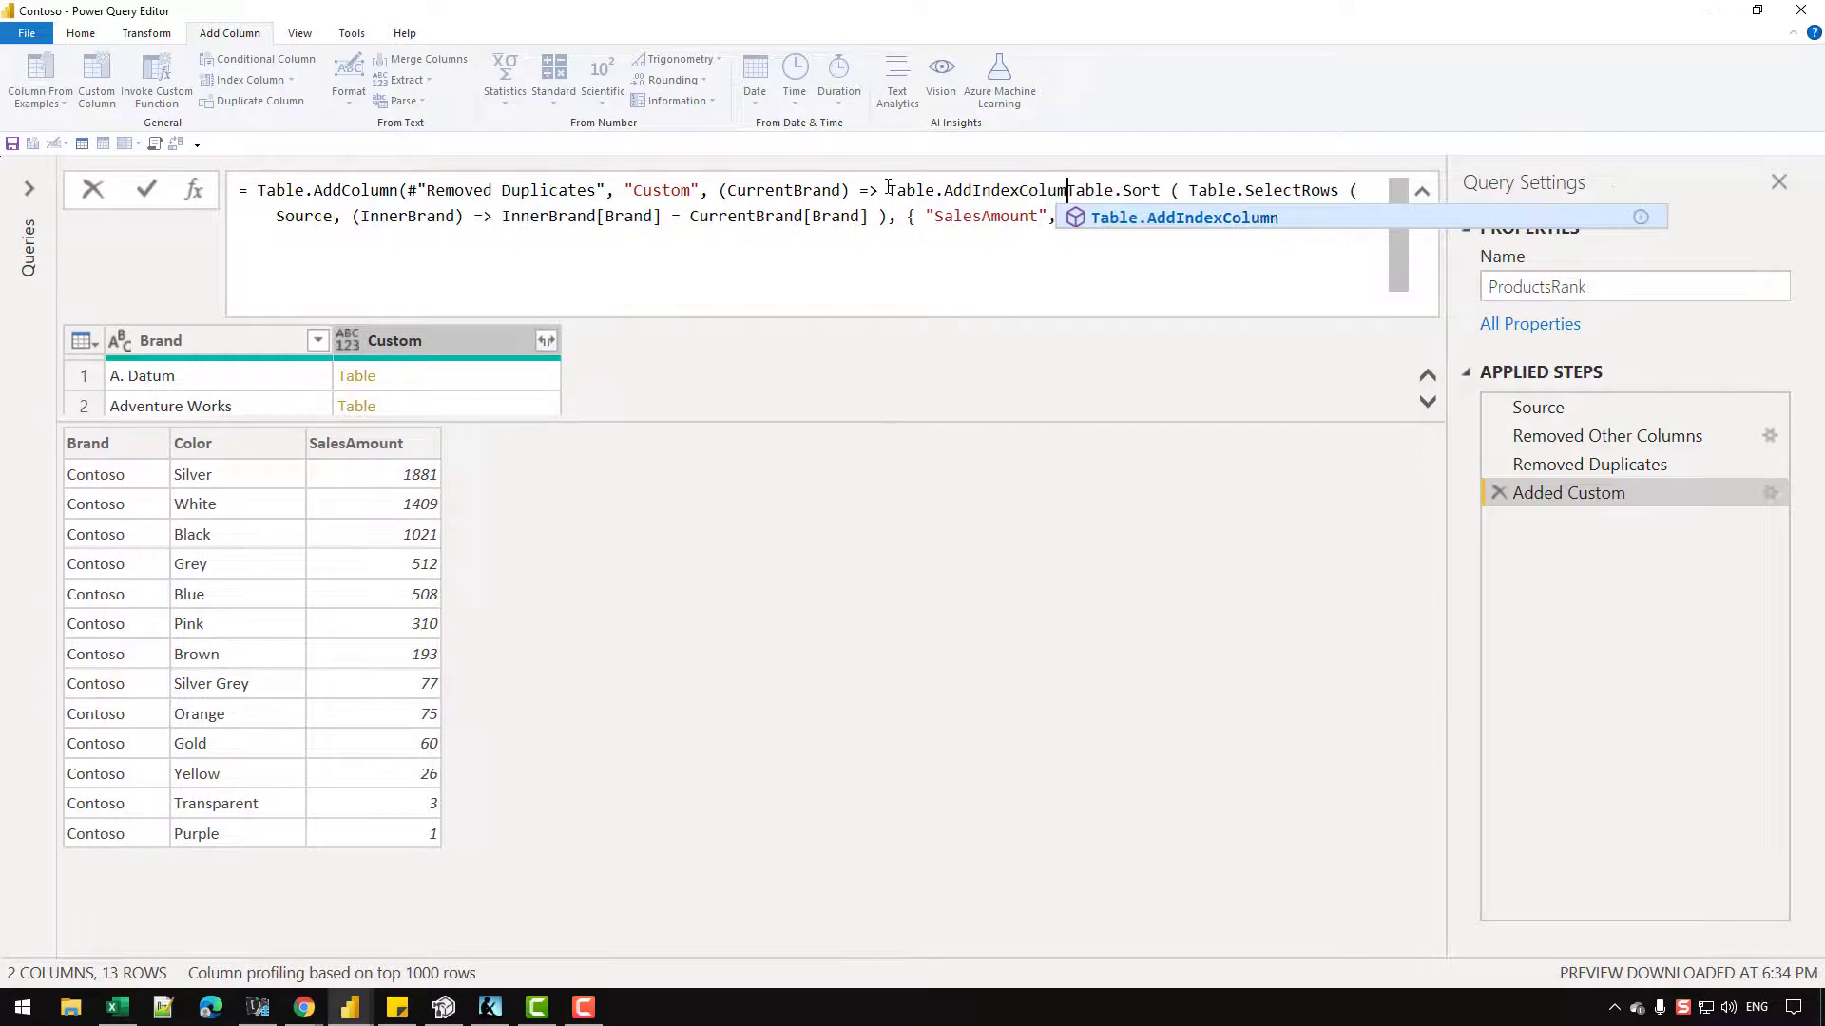
key(Tab)
text(()
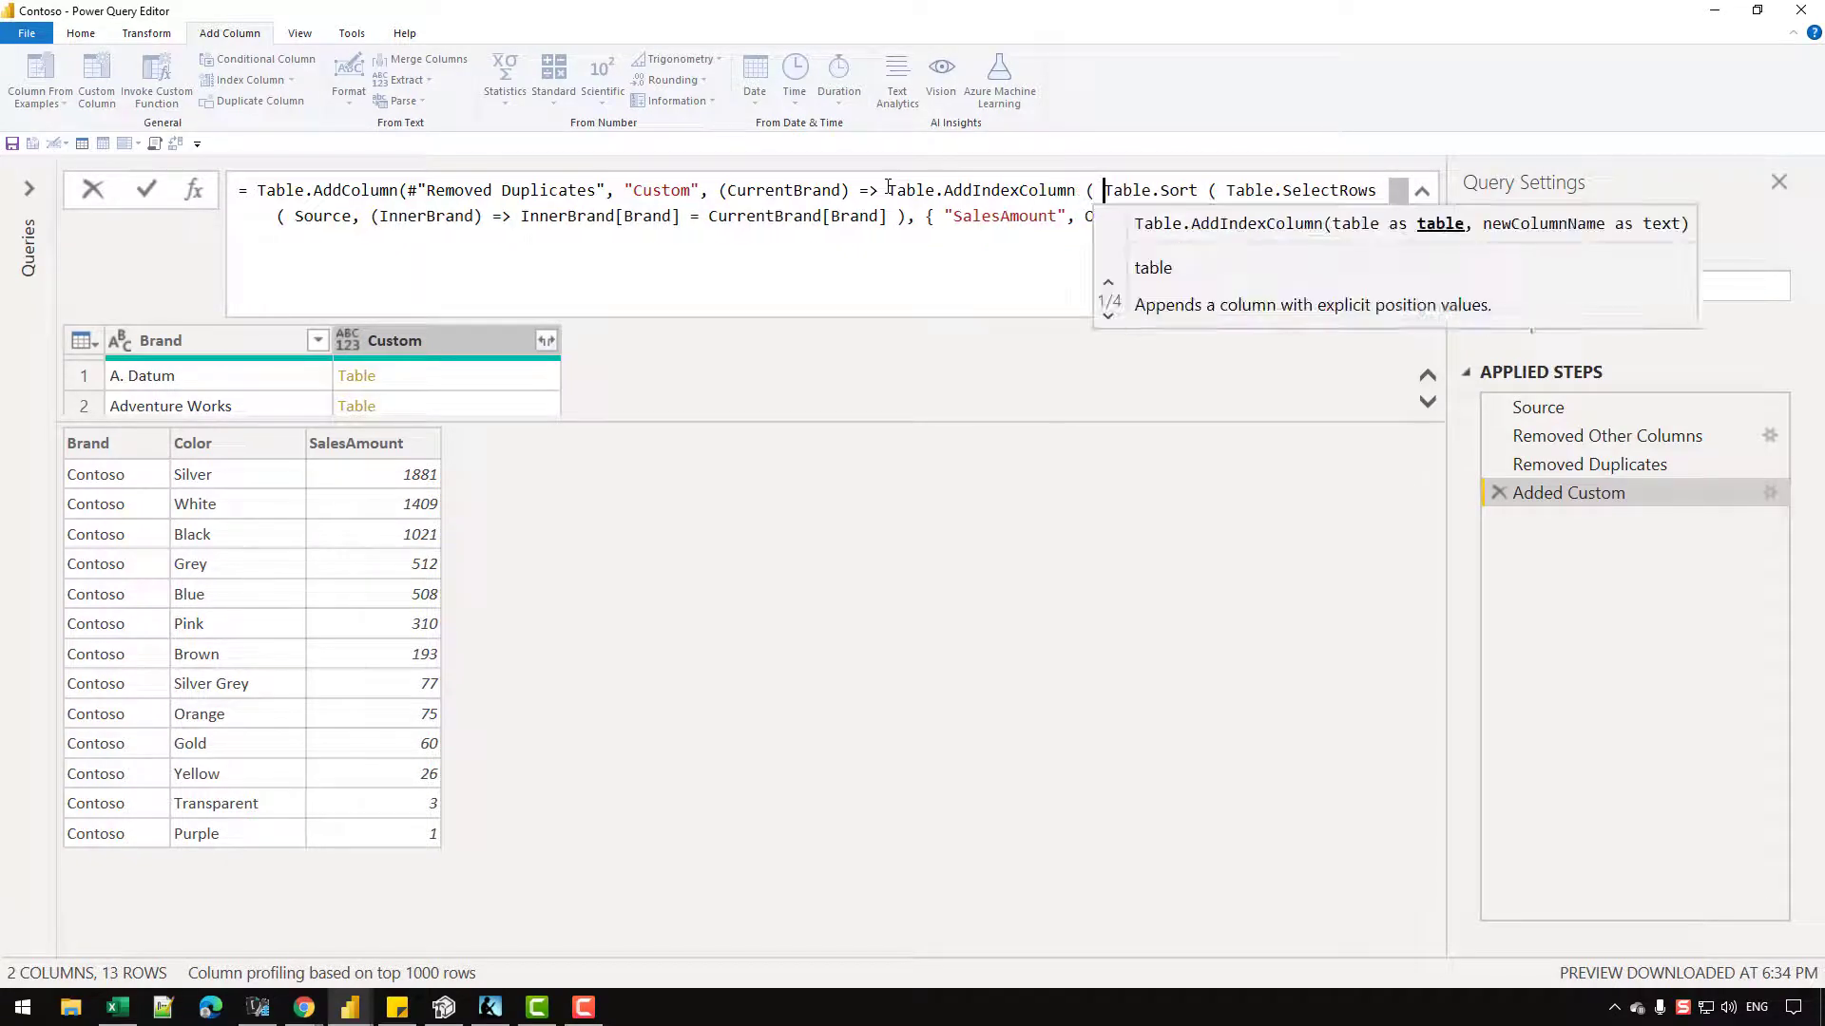
click(1295, 218)
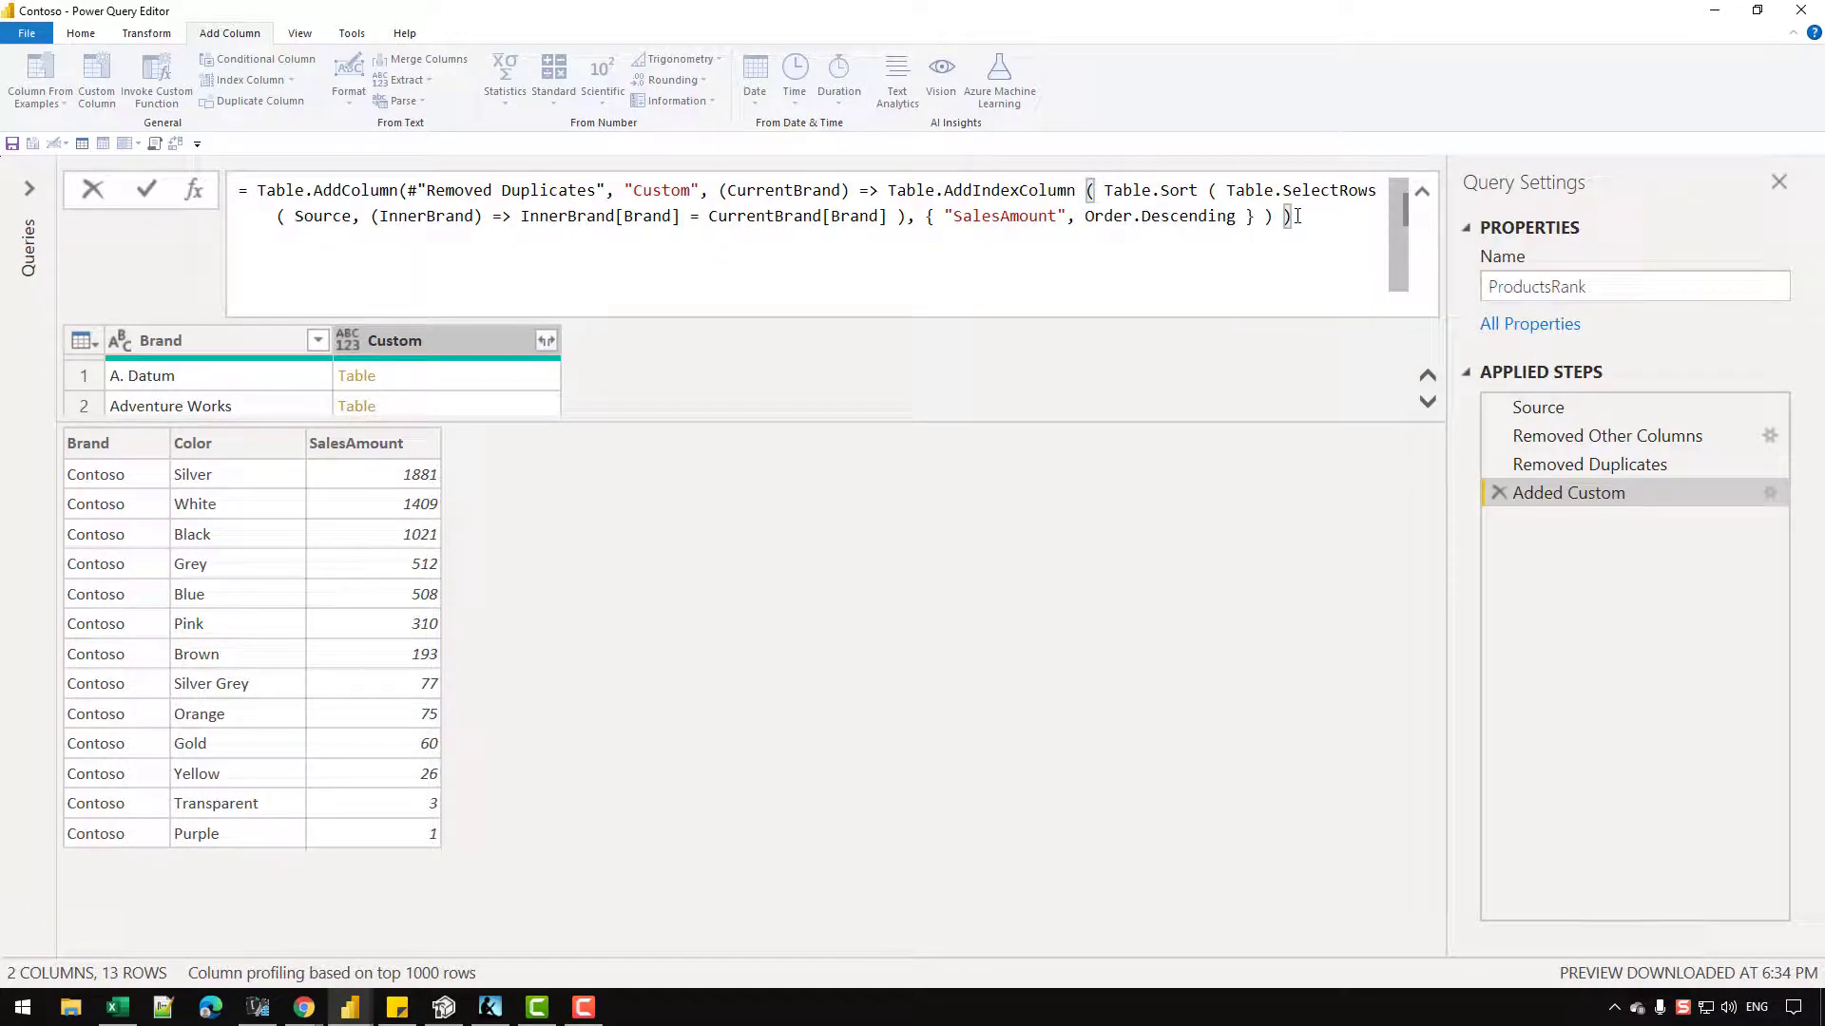
click(1269, 218)
text(, ")
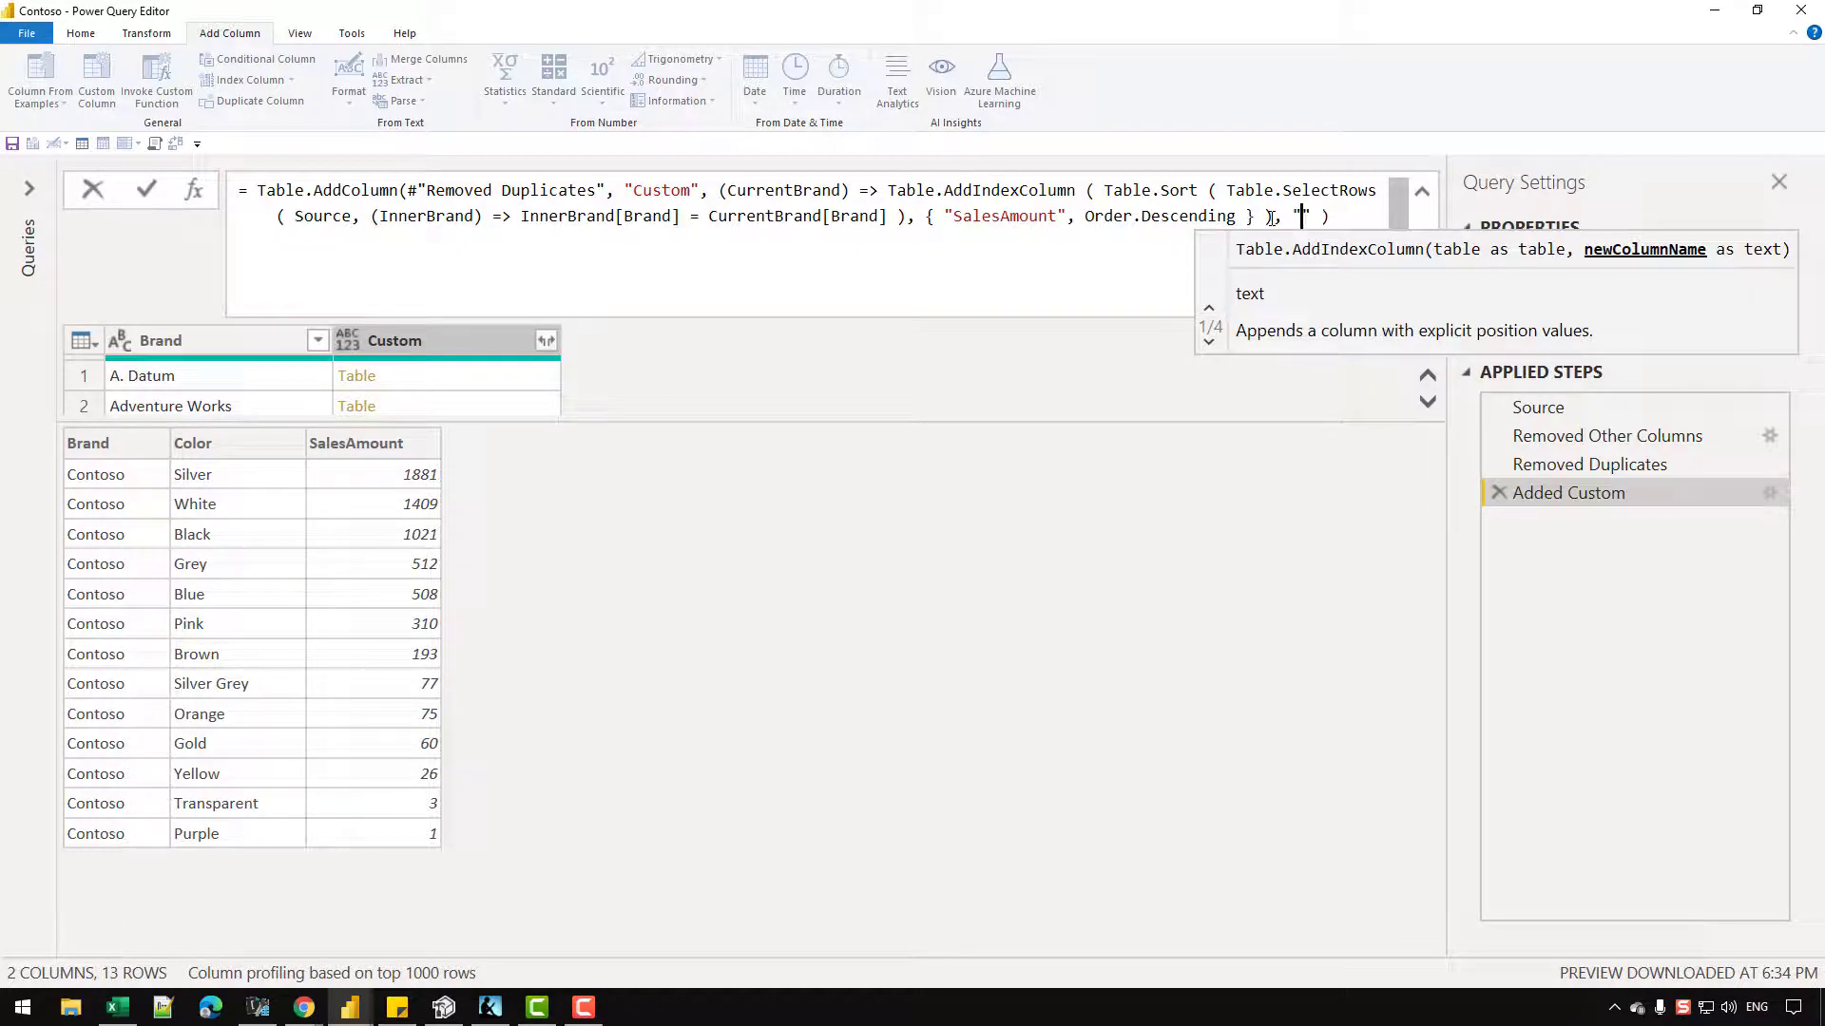
text(Ranking)
key(shift+Left)
key(shift+Left)
key(shift+Left)
key(BackSpace)
key(Right)
text(, )
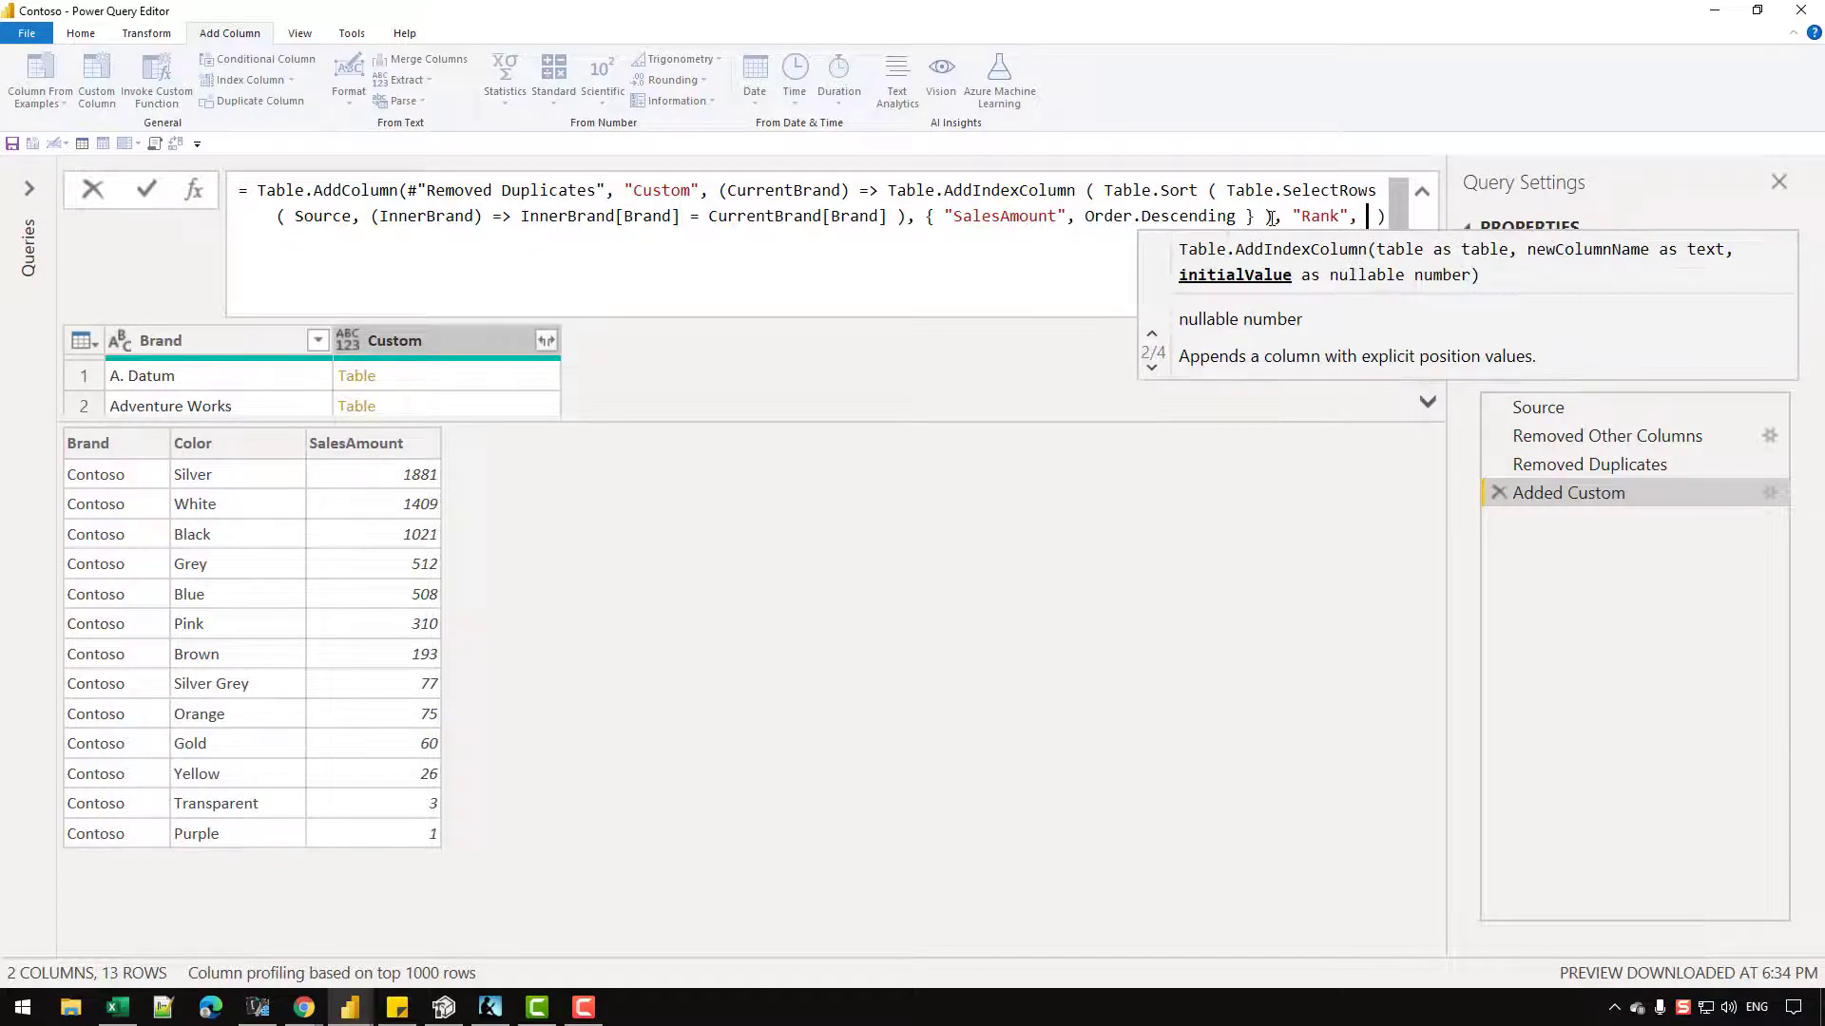
text(1, )
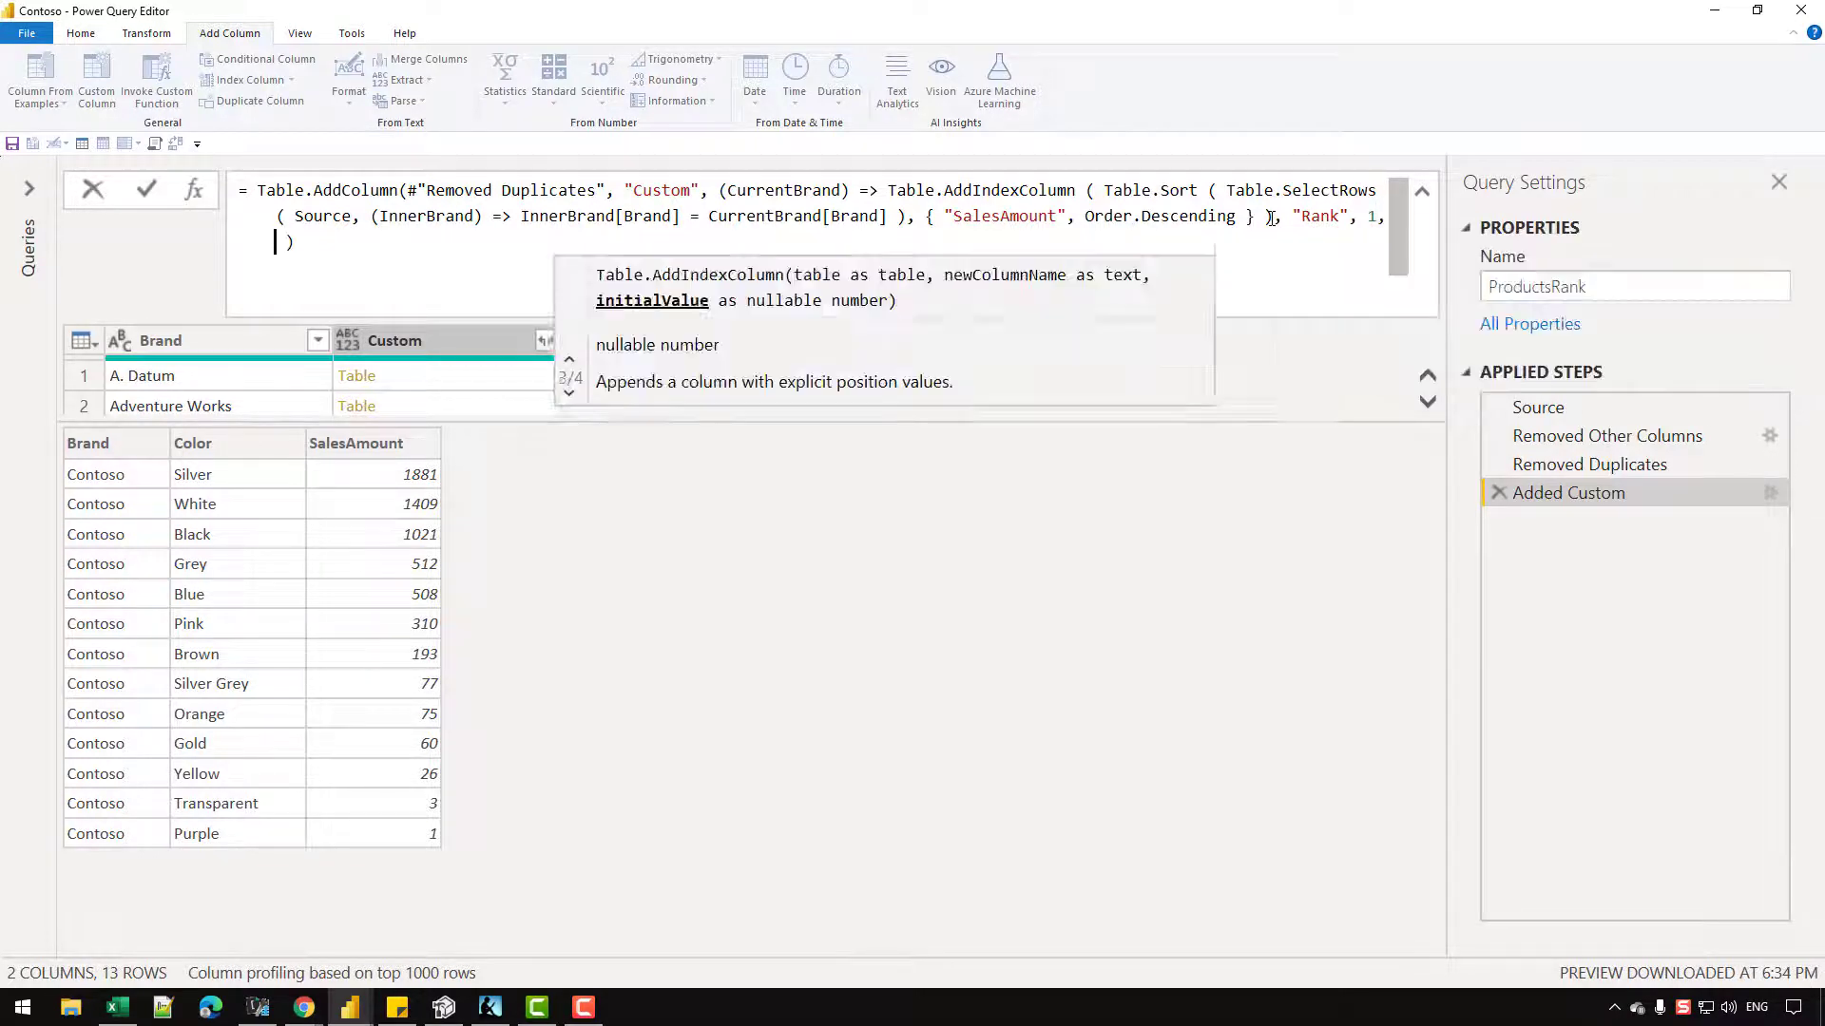
text(1)
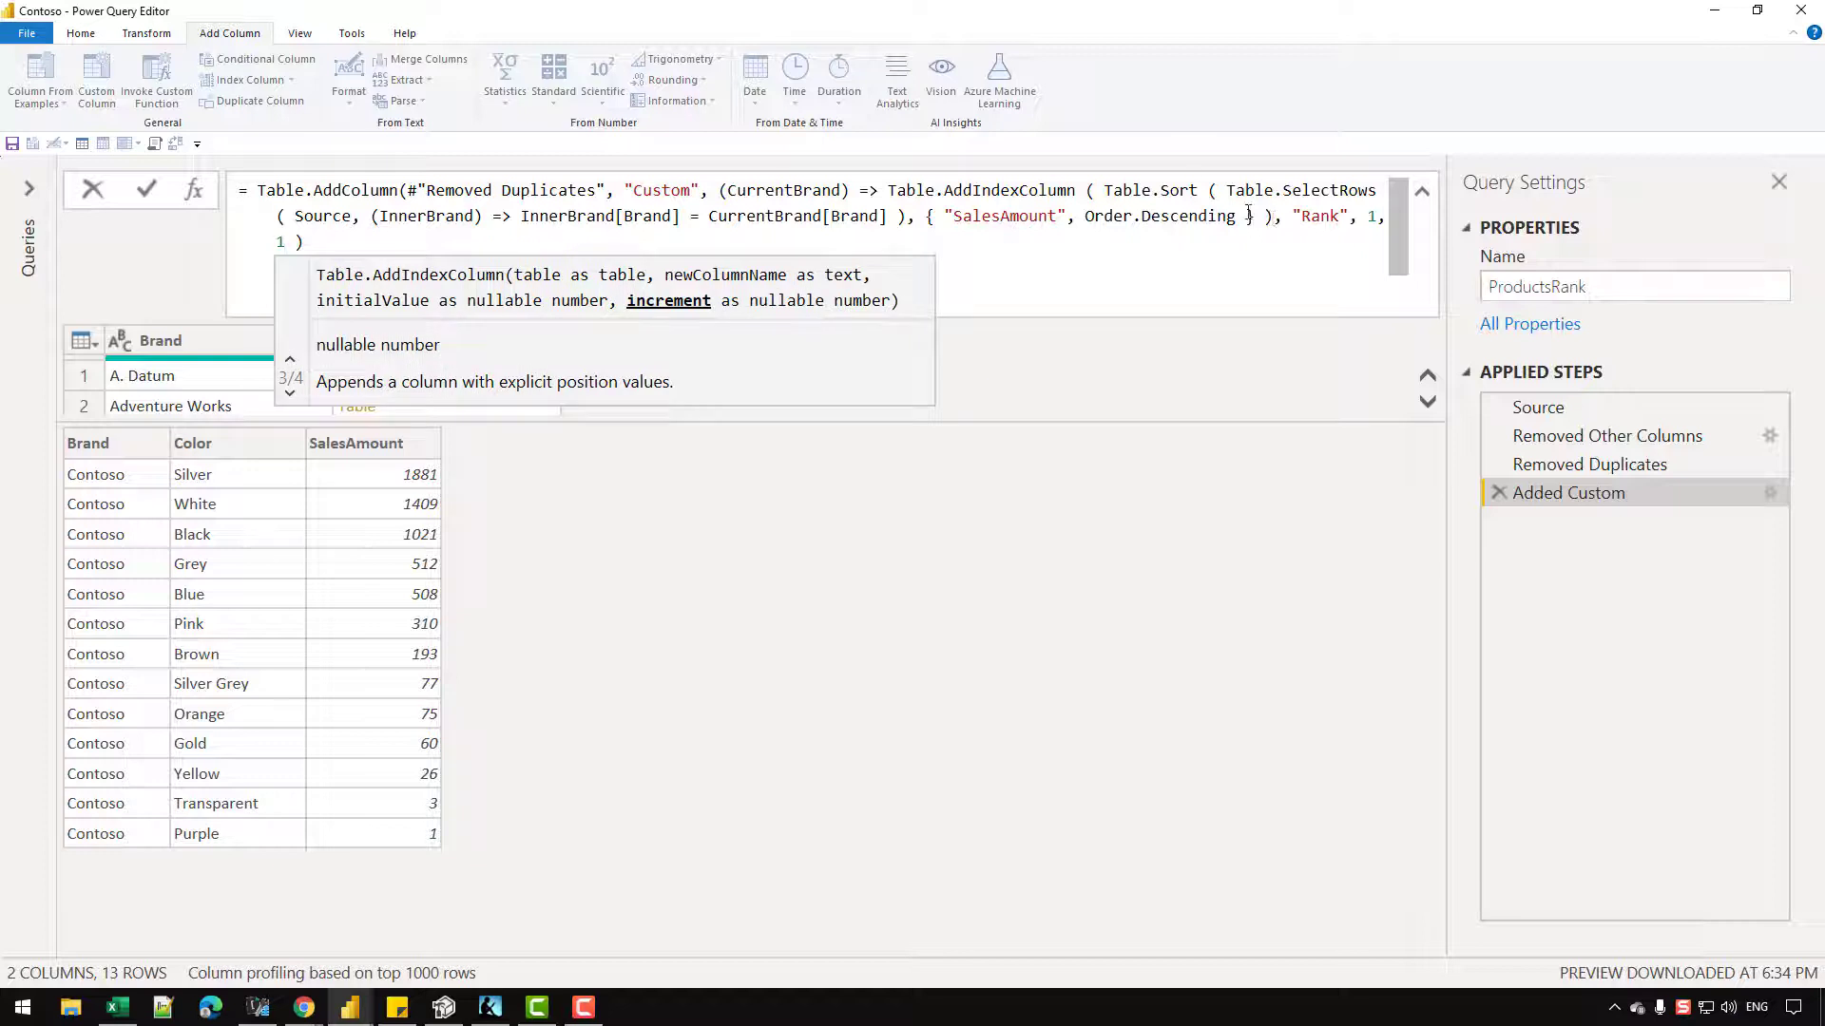
click(400, 250)
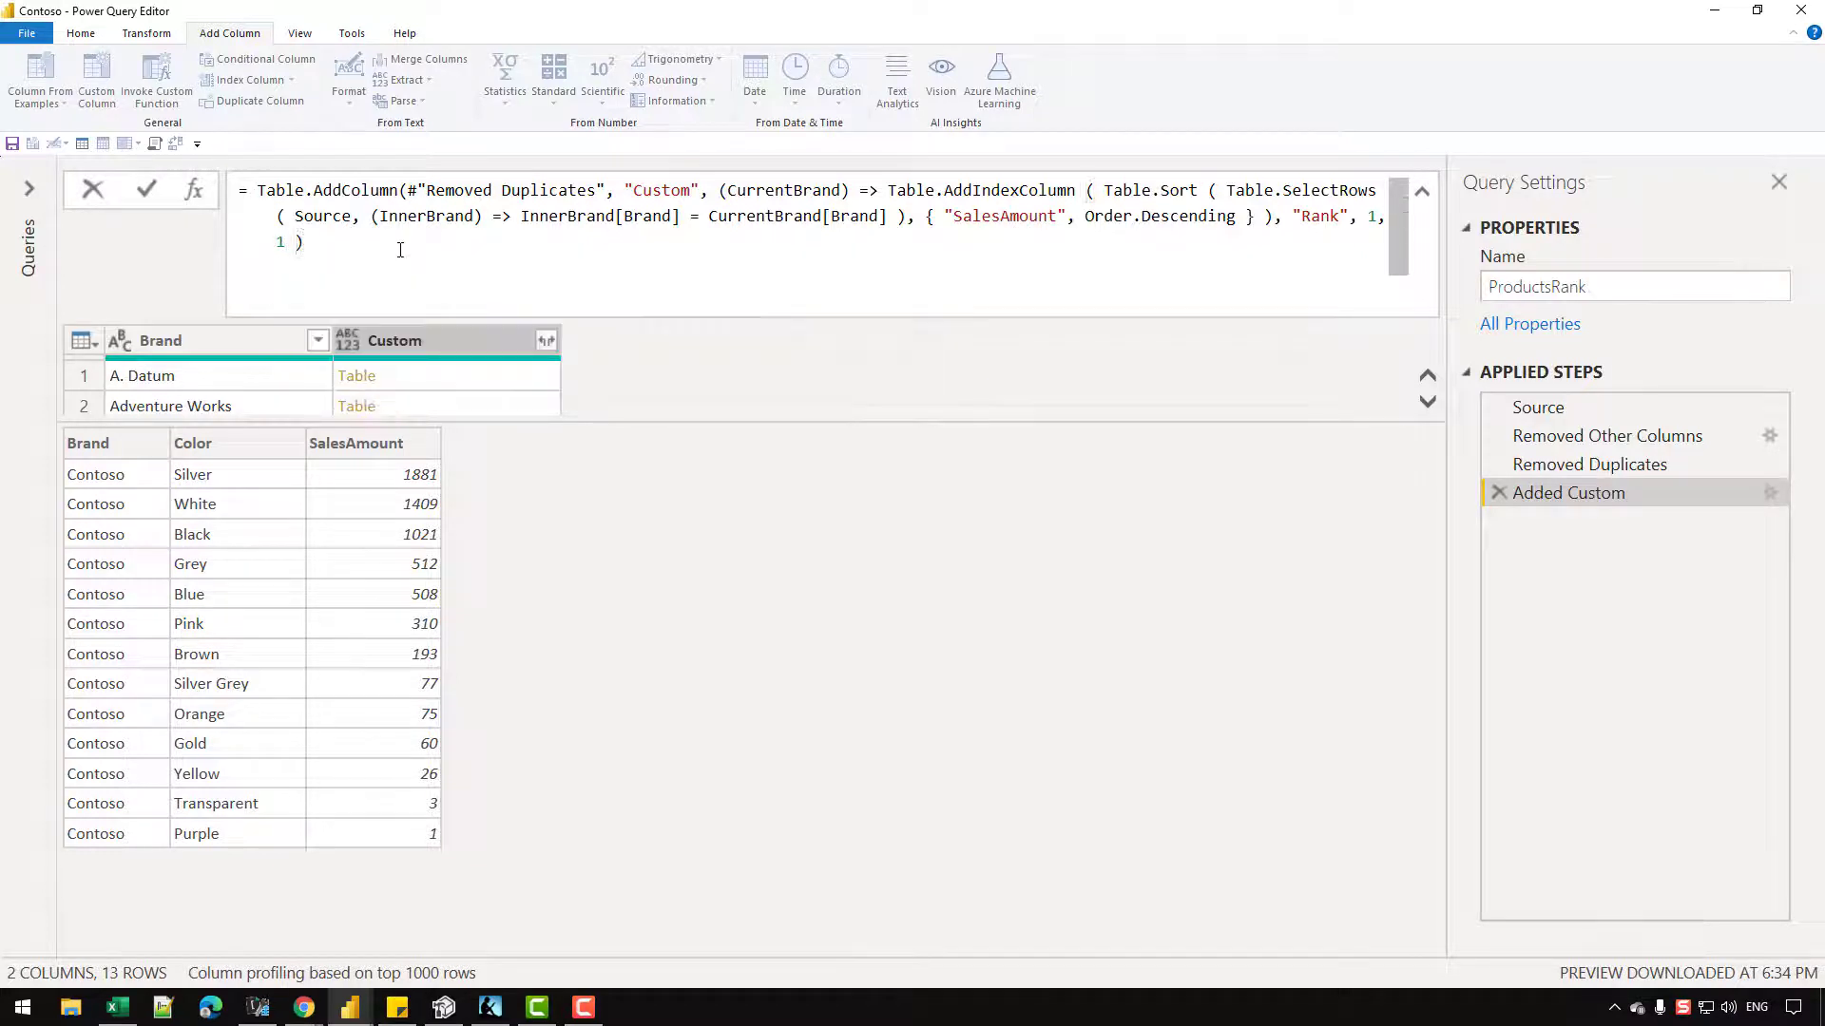
Step: Apply the Rank formula and preview the ranked A. Datum, Adventure Works and Contoso tables
text())
key(Return)
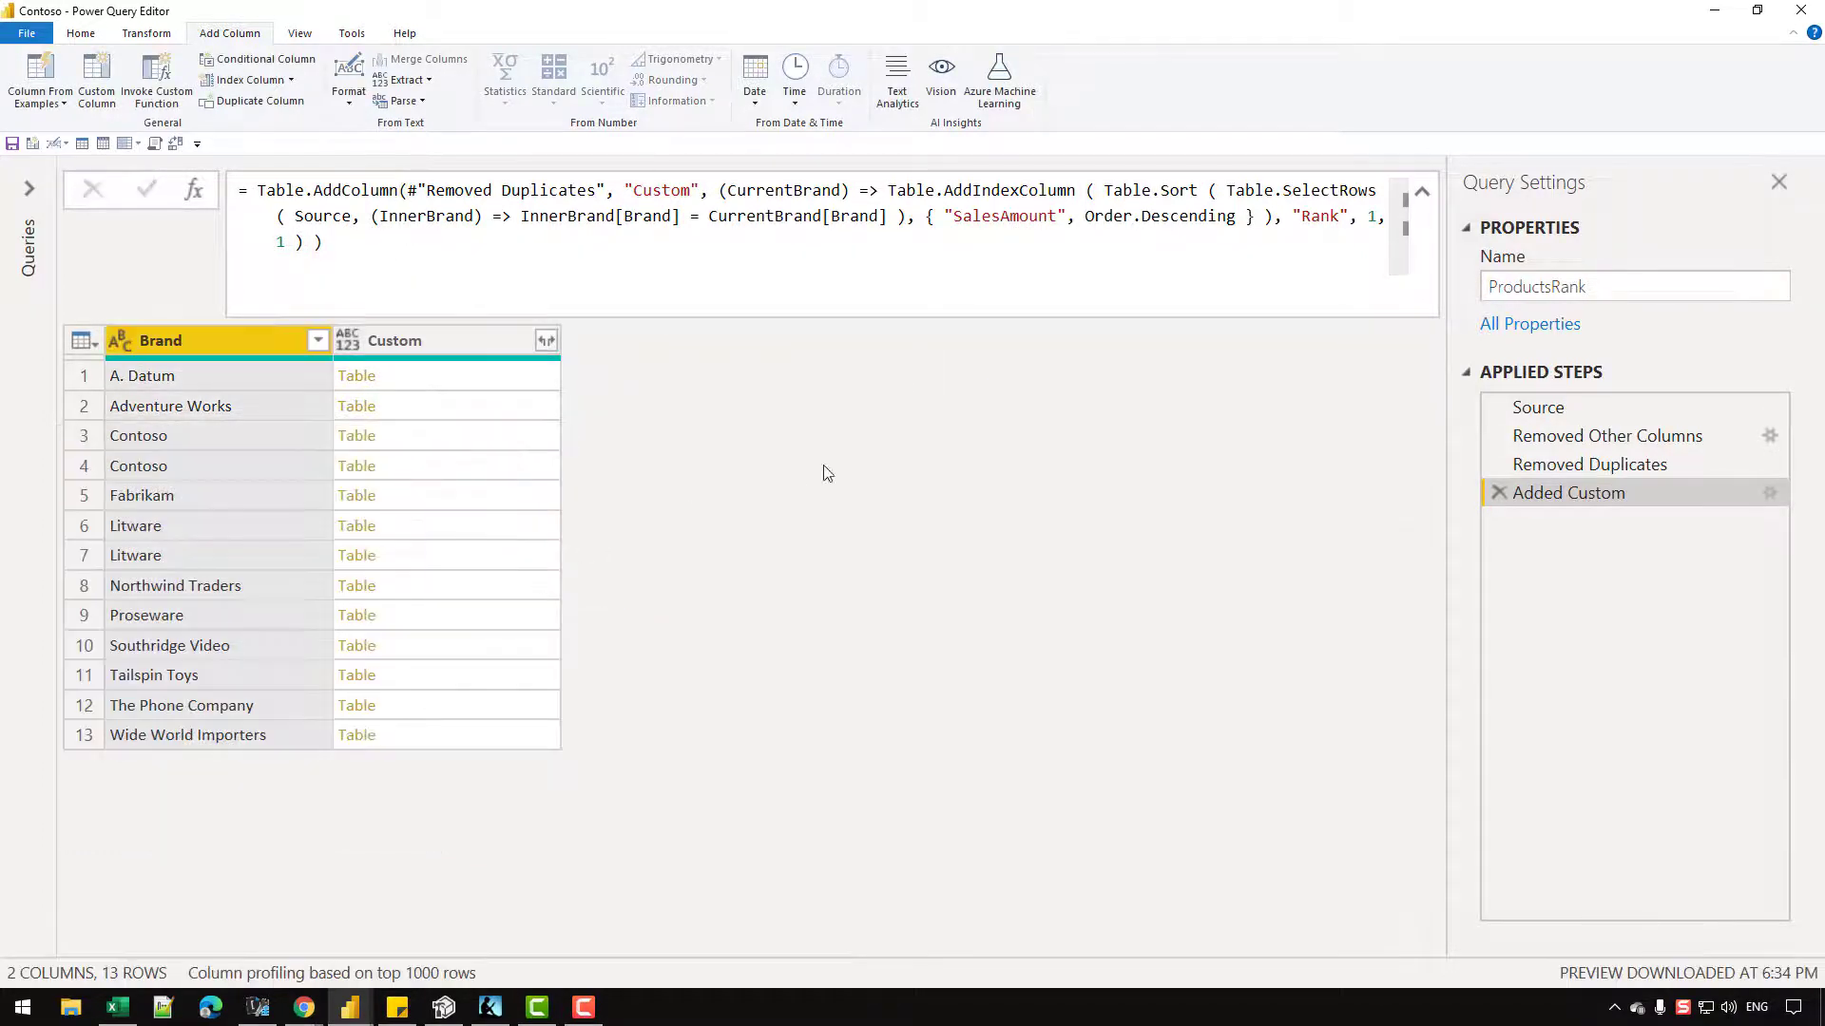
click(451, 381)
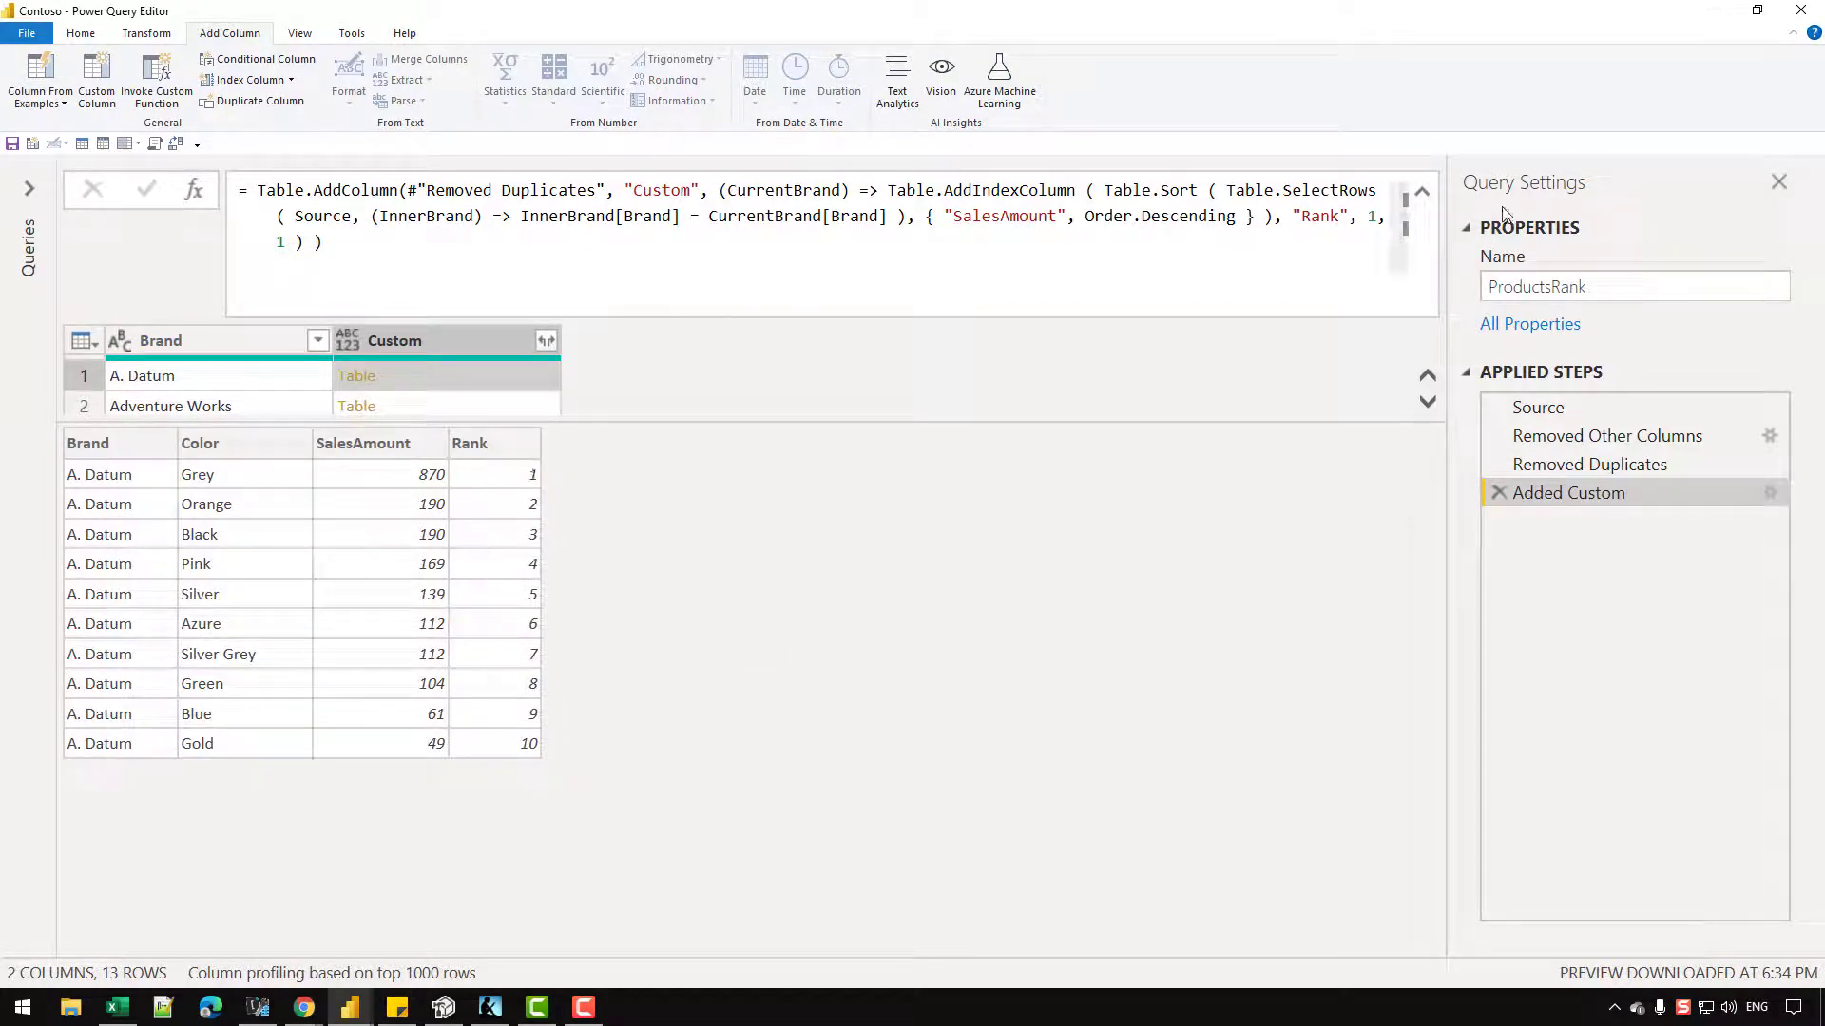
drag(1226, 429, 1224, 565)
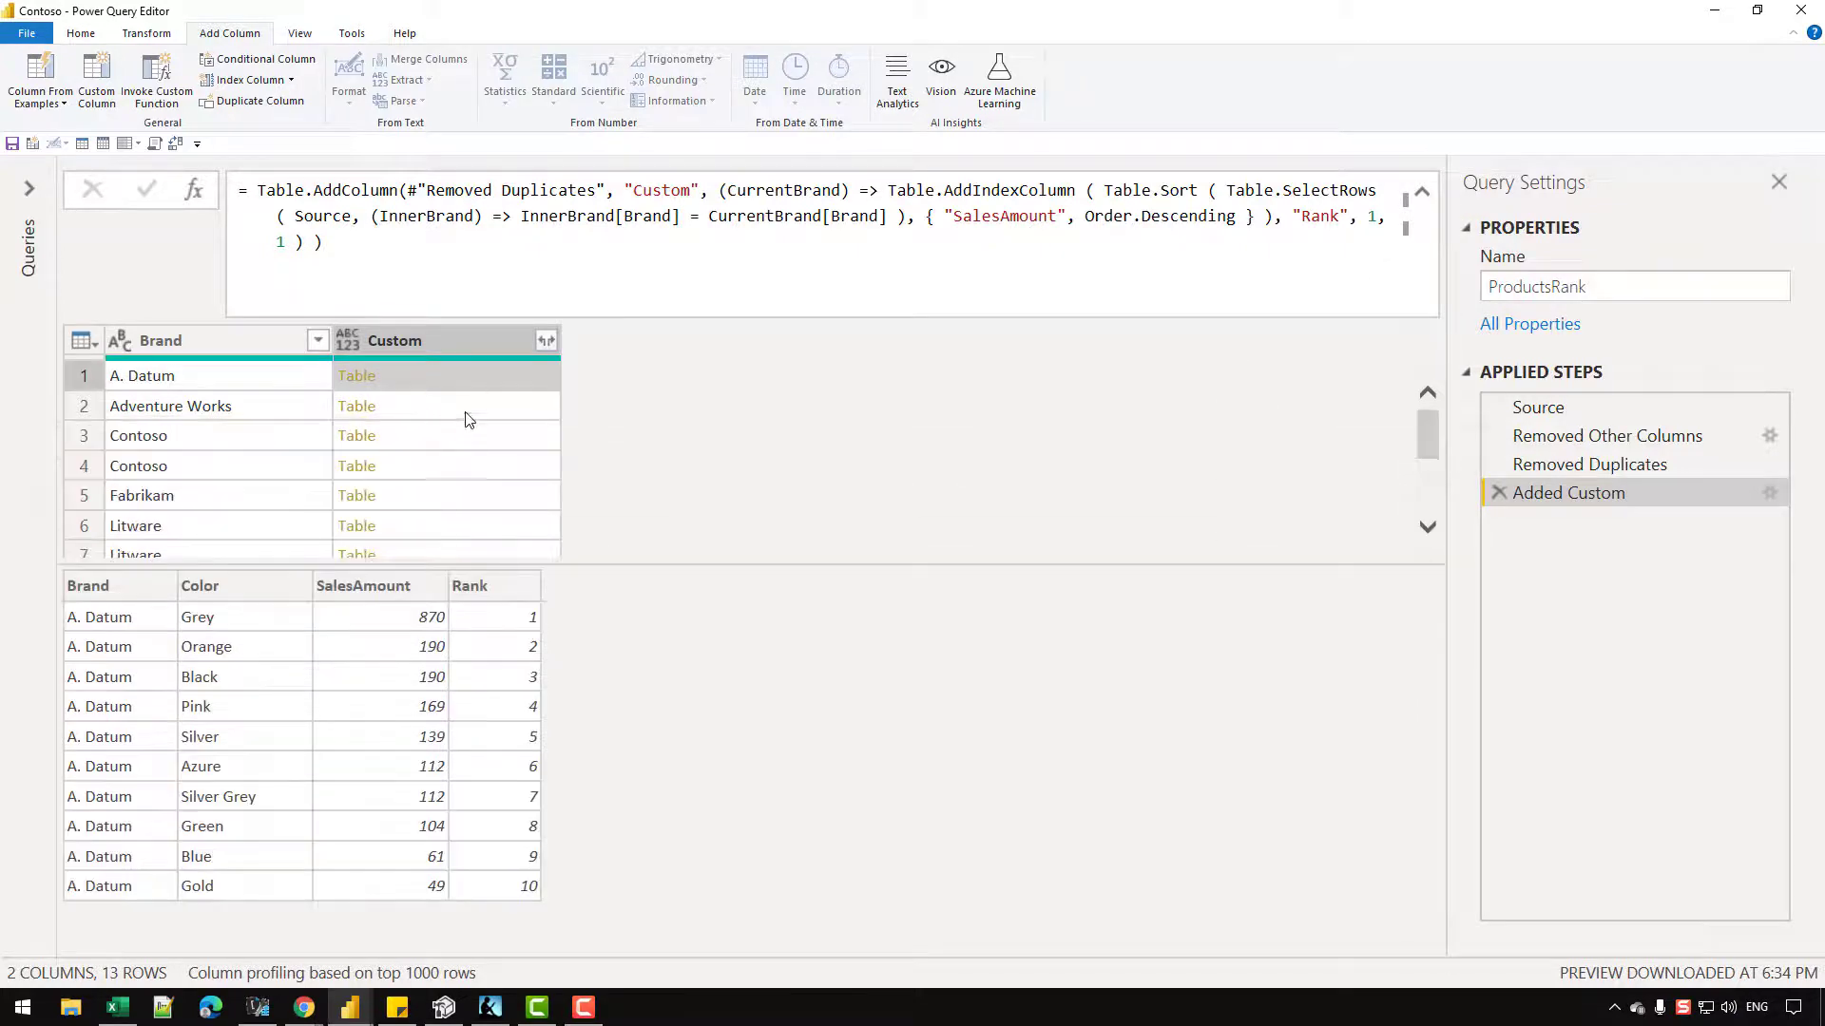
click(469, 409)
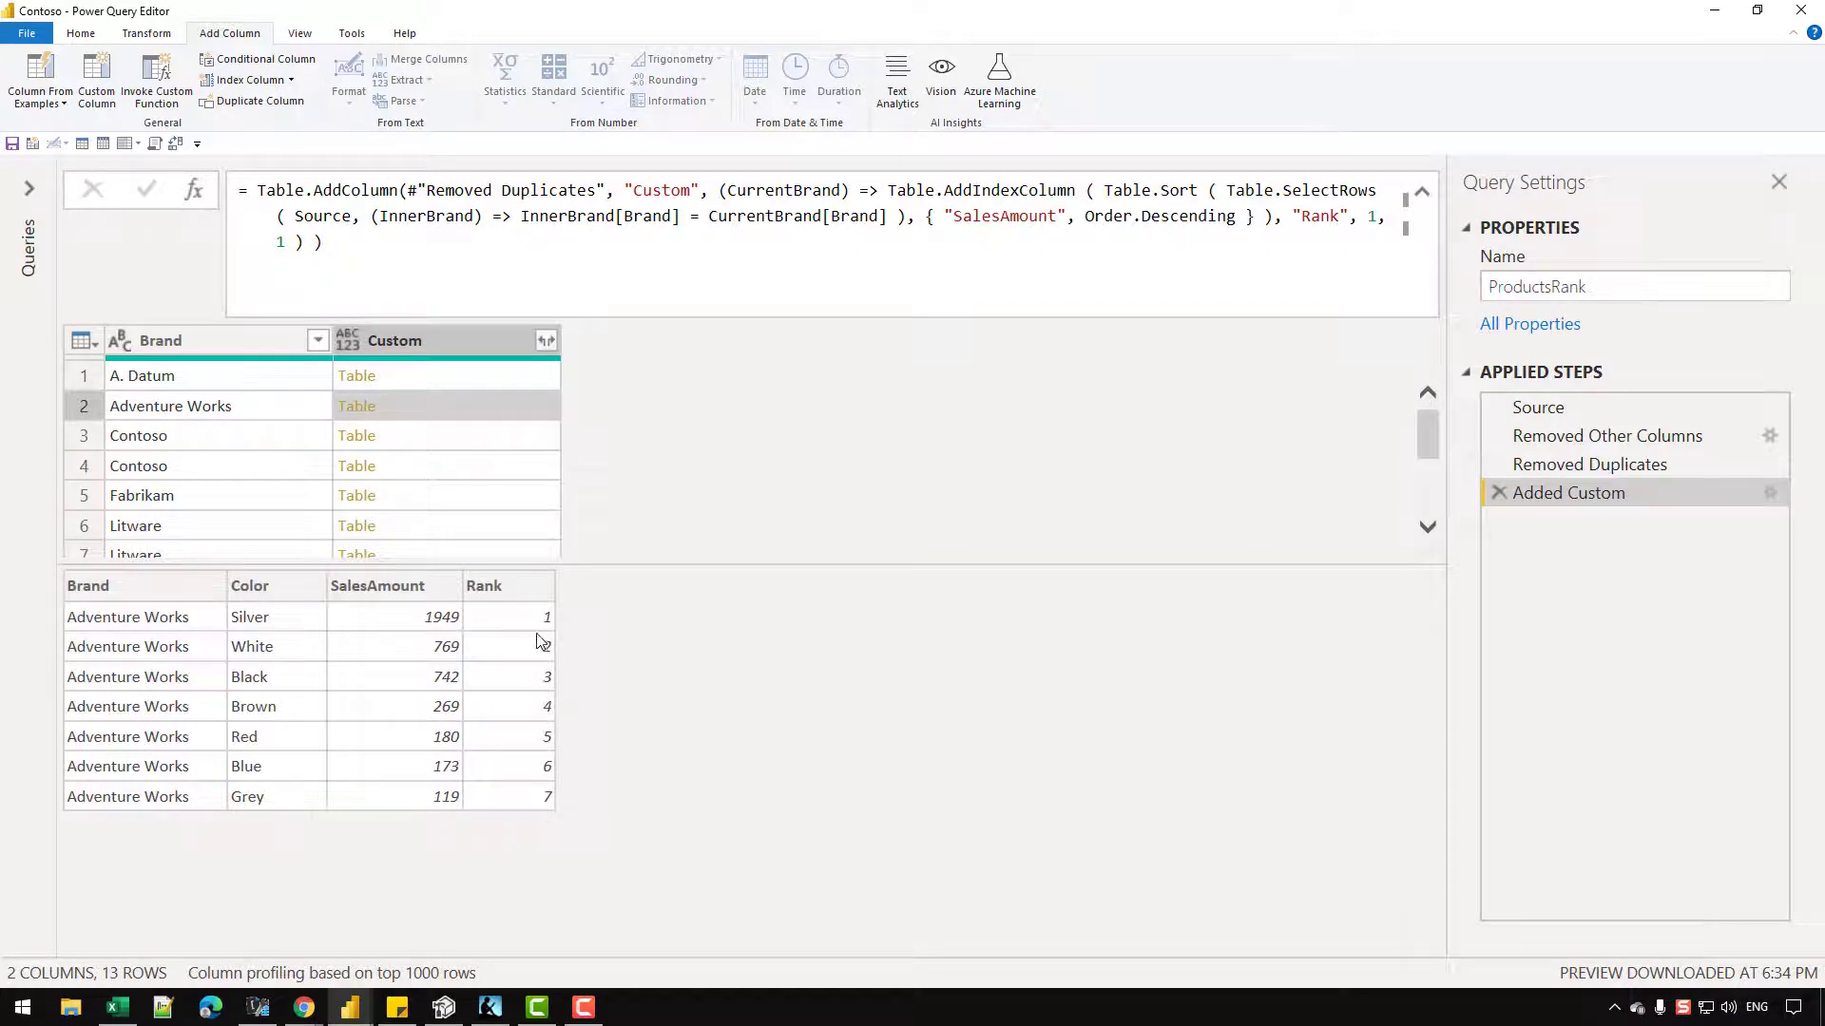
click(437, 435)
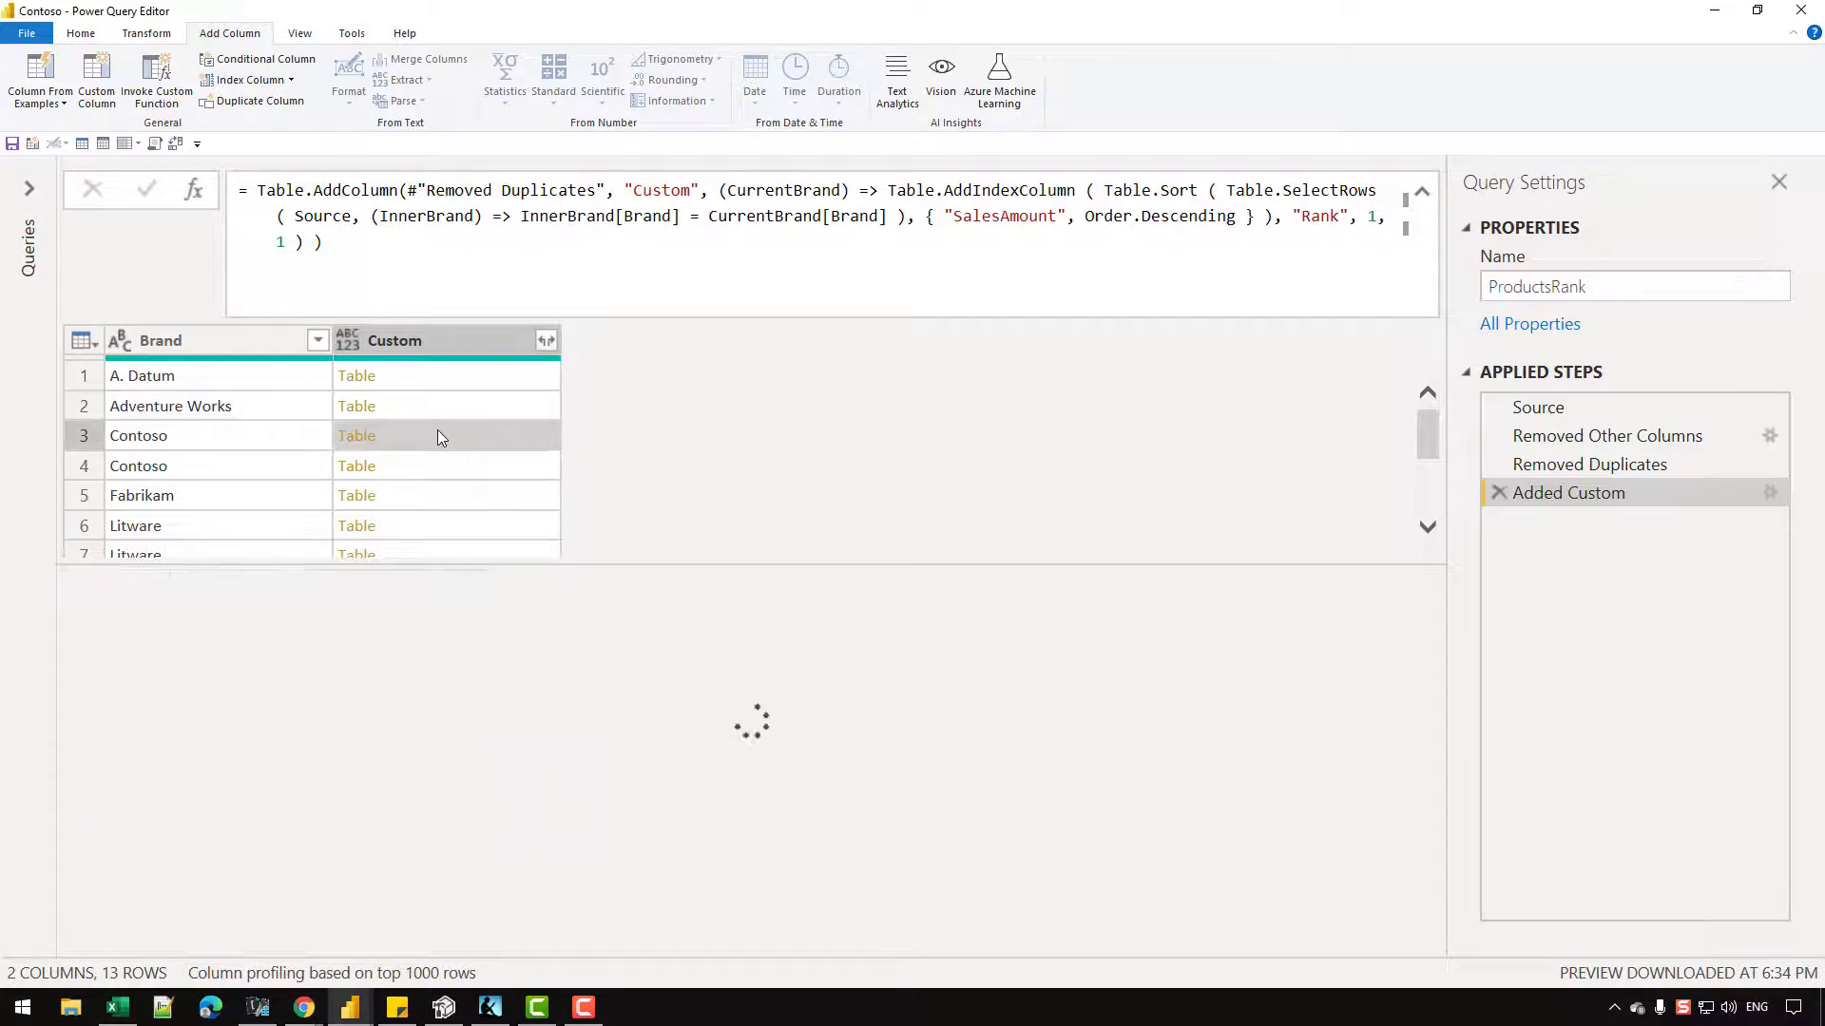
Step: Keep only the Custom column of nested tables, removing Brand
scroll(543, 658, down, 1)
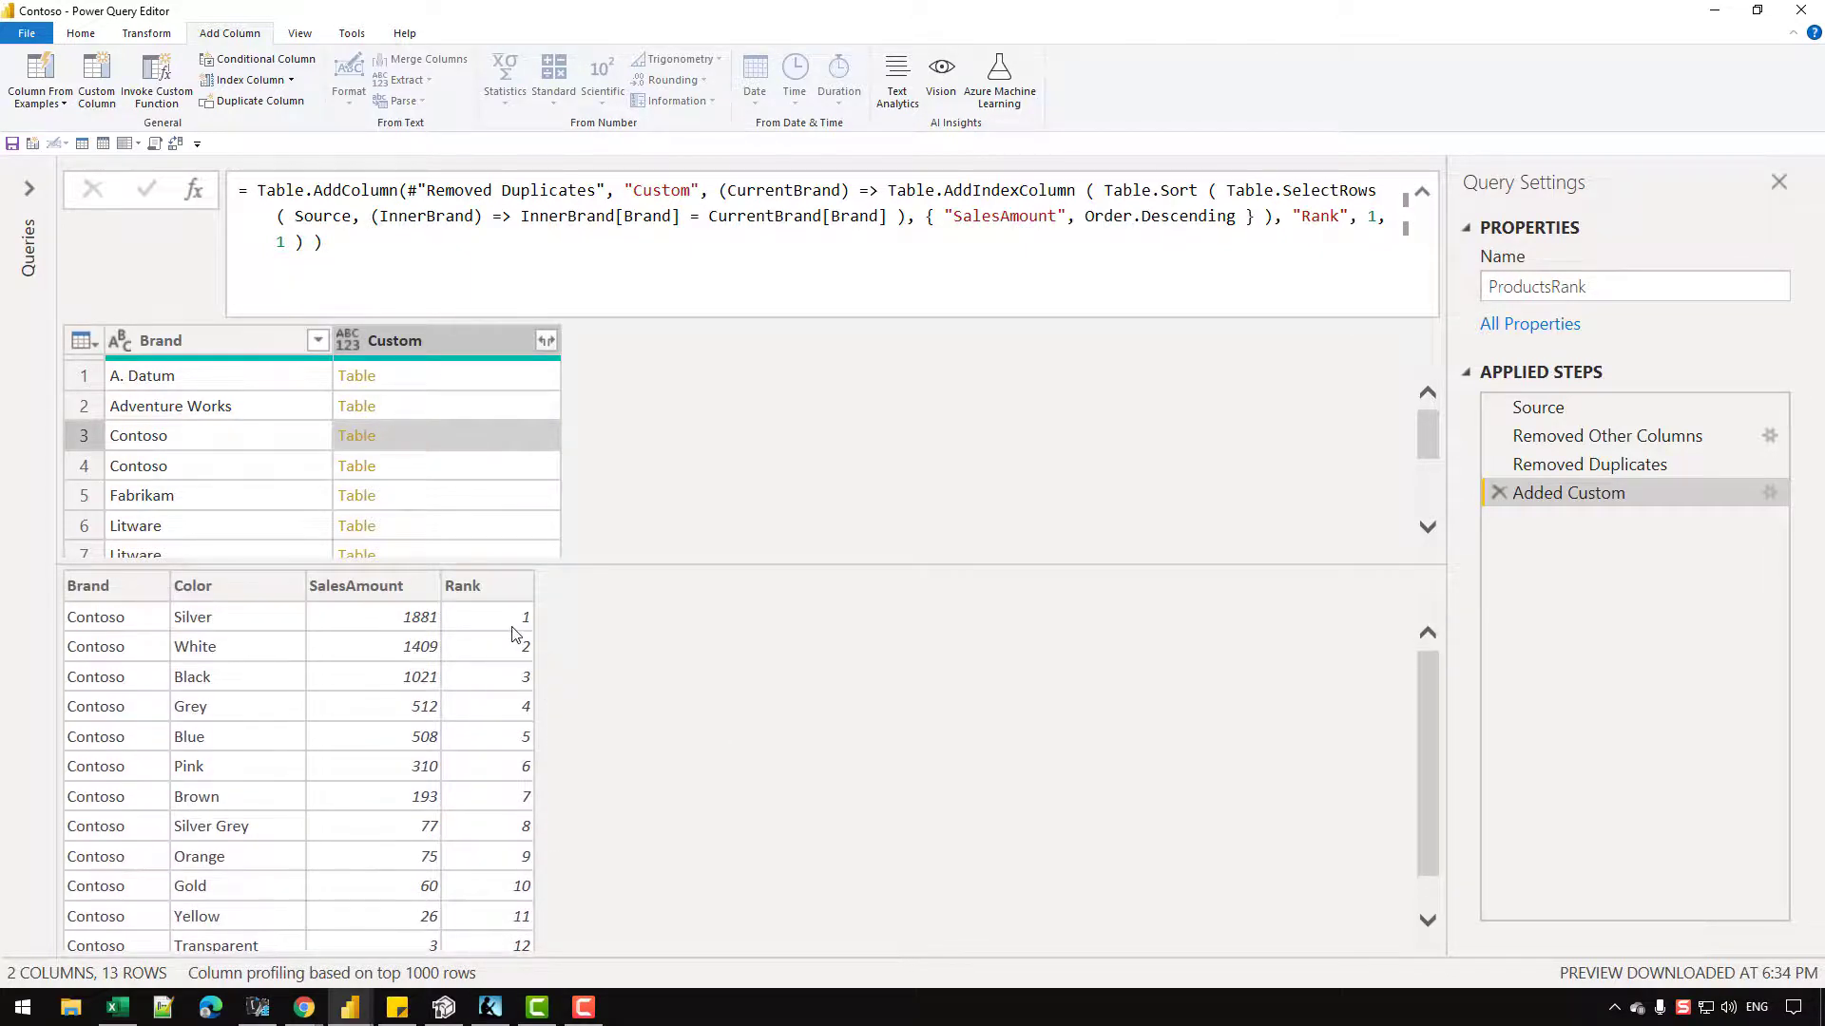
scroll(582, 635, down, 1)
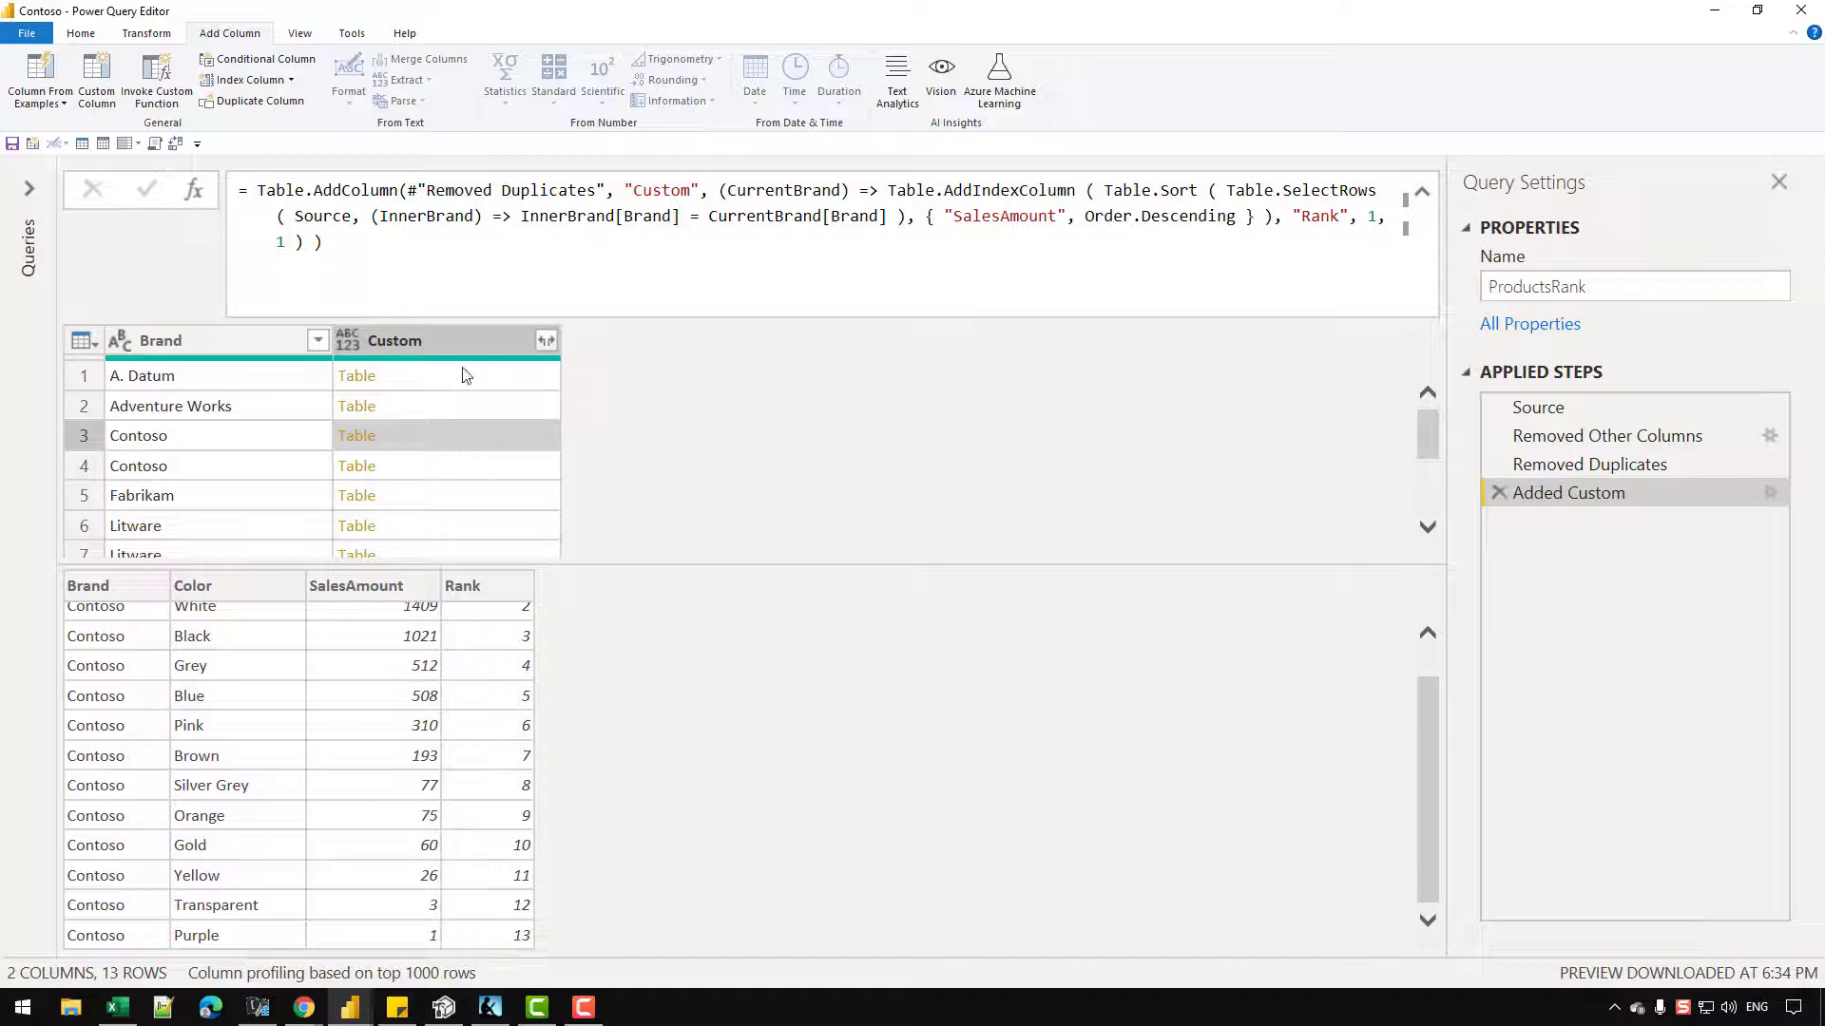
right_click(469, 340)
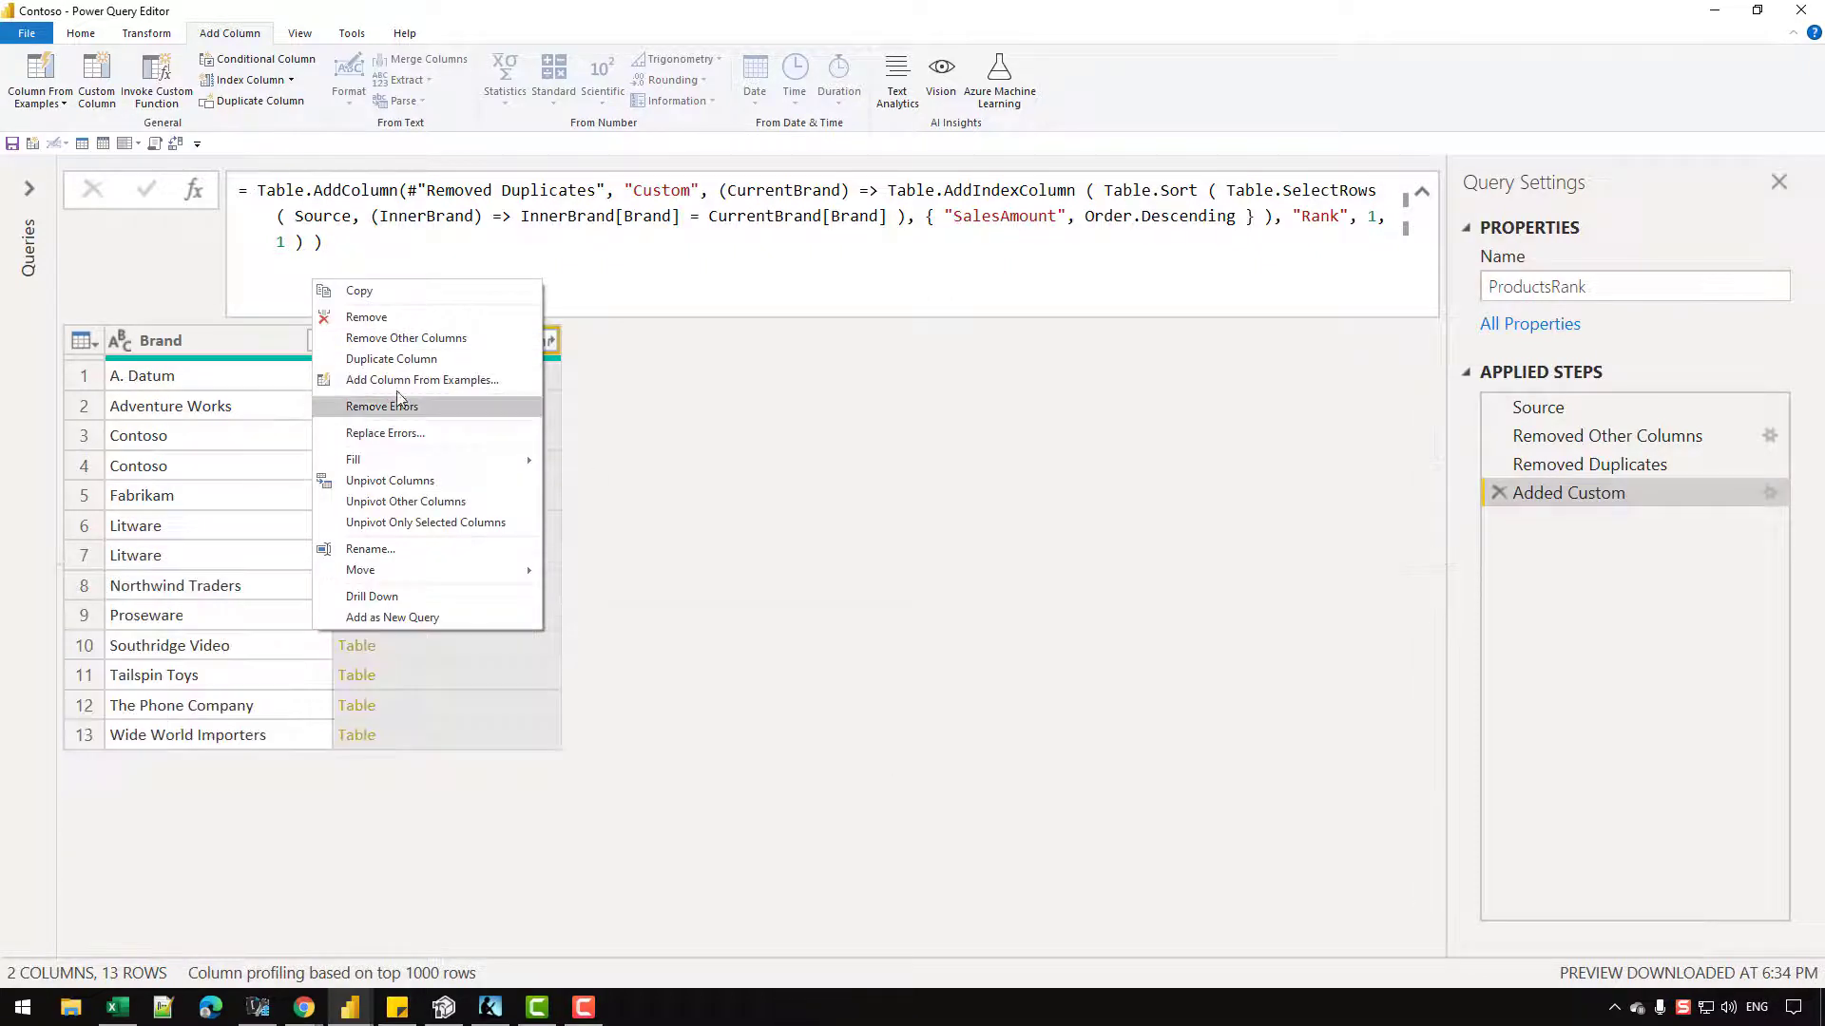
click(449, 338)
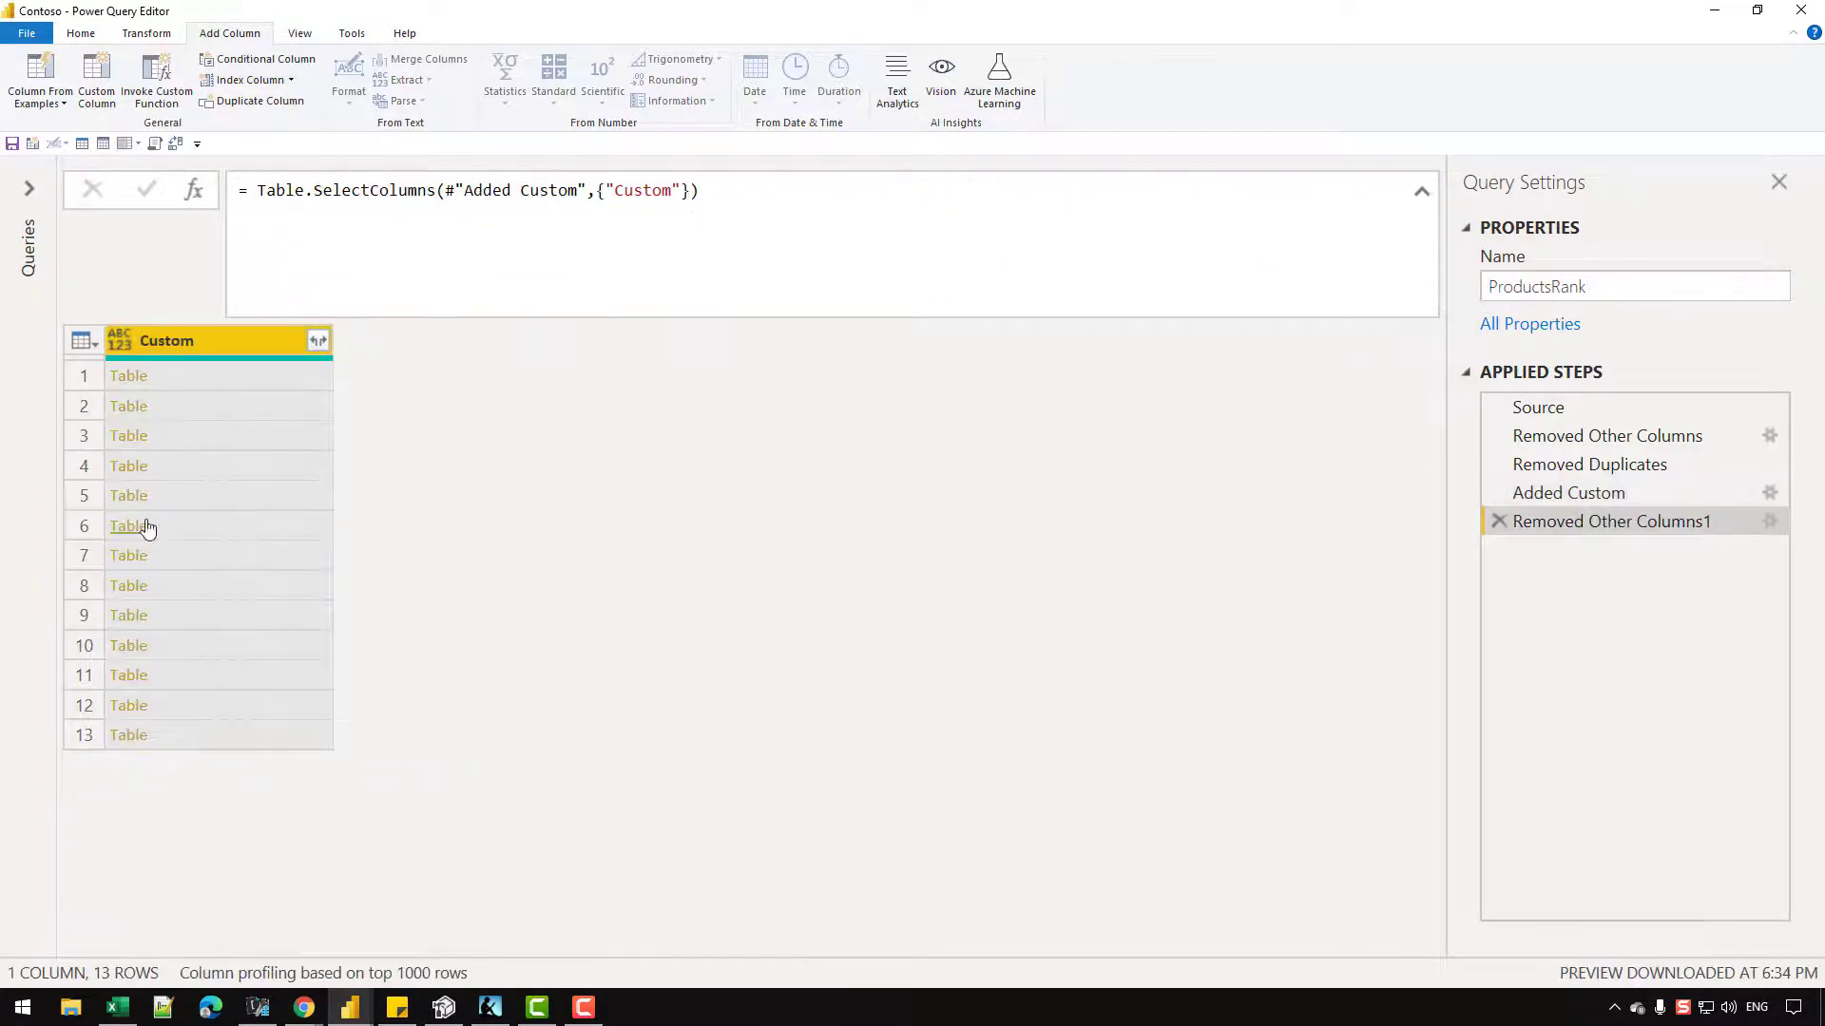
Step: Expand the Custom column into Brand, Color, SalesAmount and Rank columns without a prefix
click(320, 340)
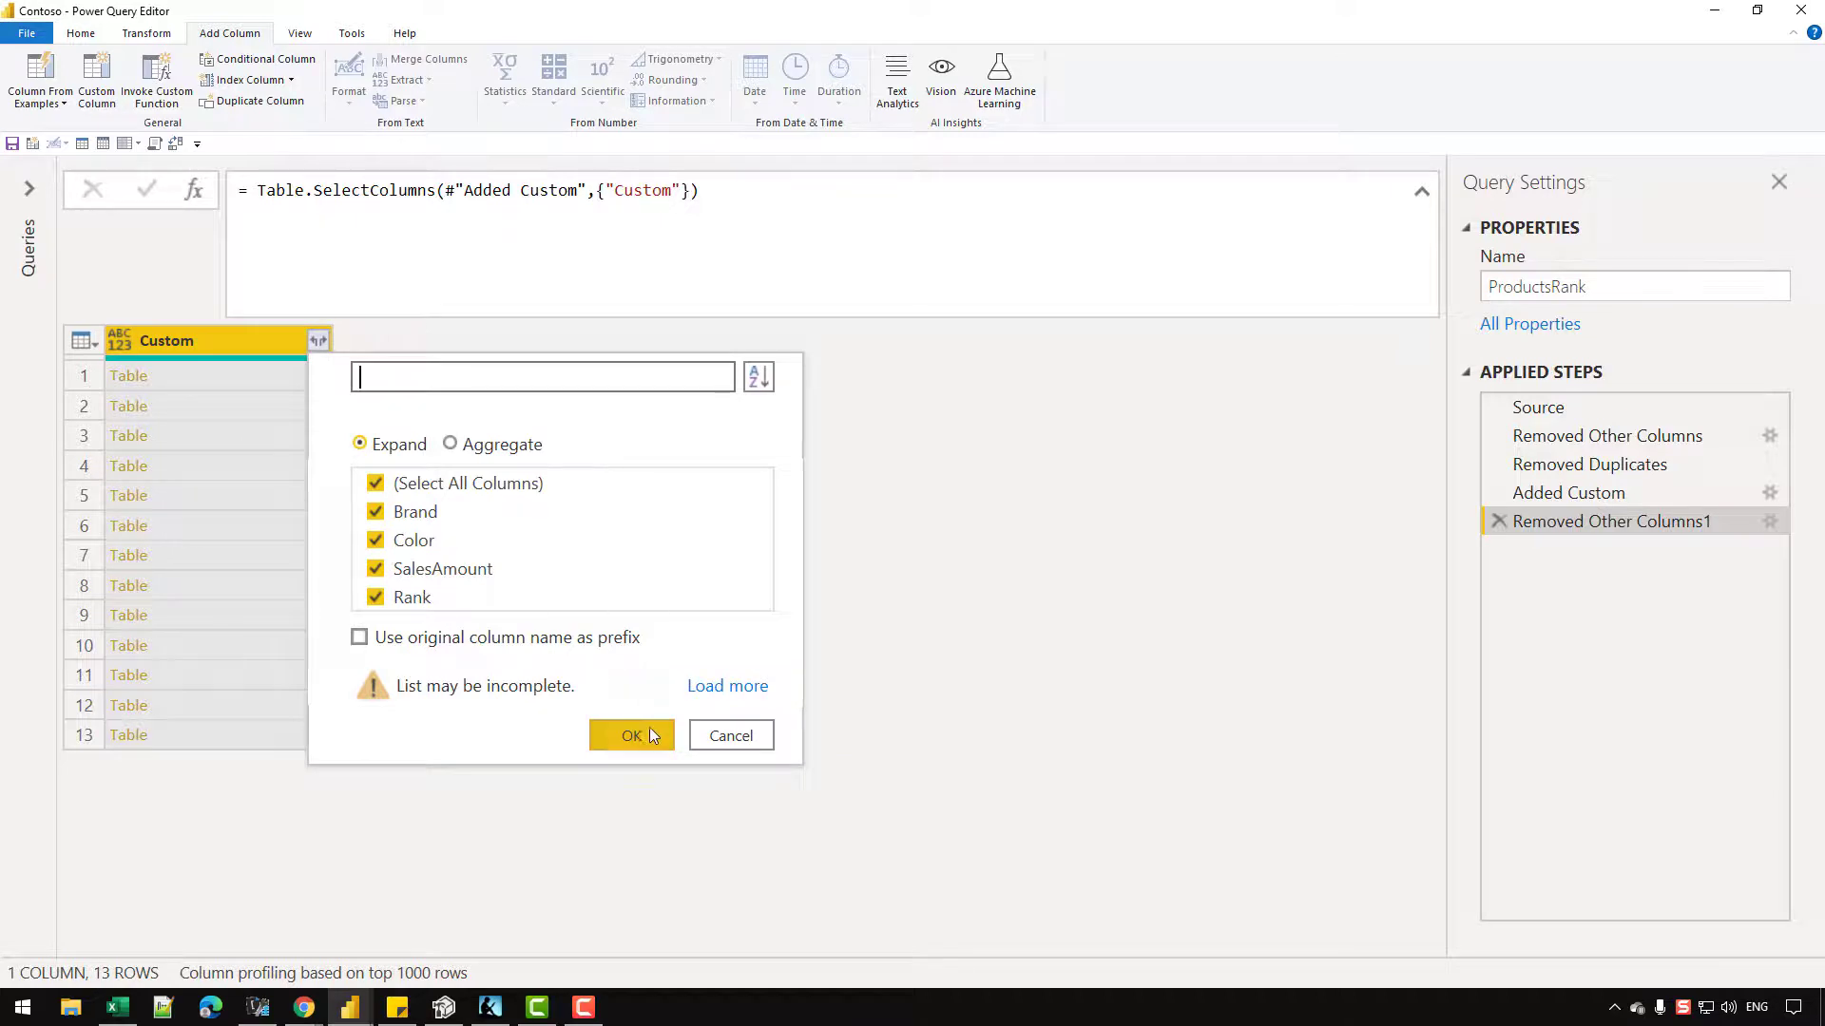
click(648, 733)
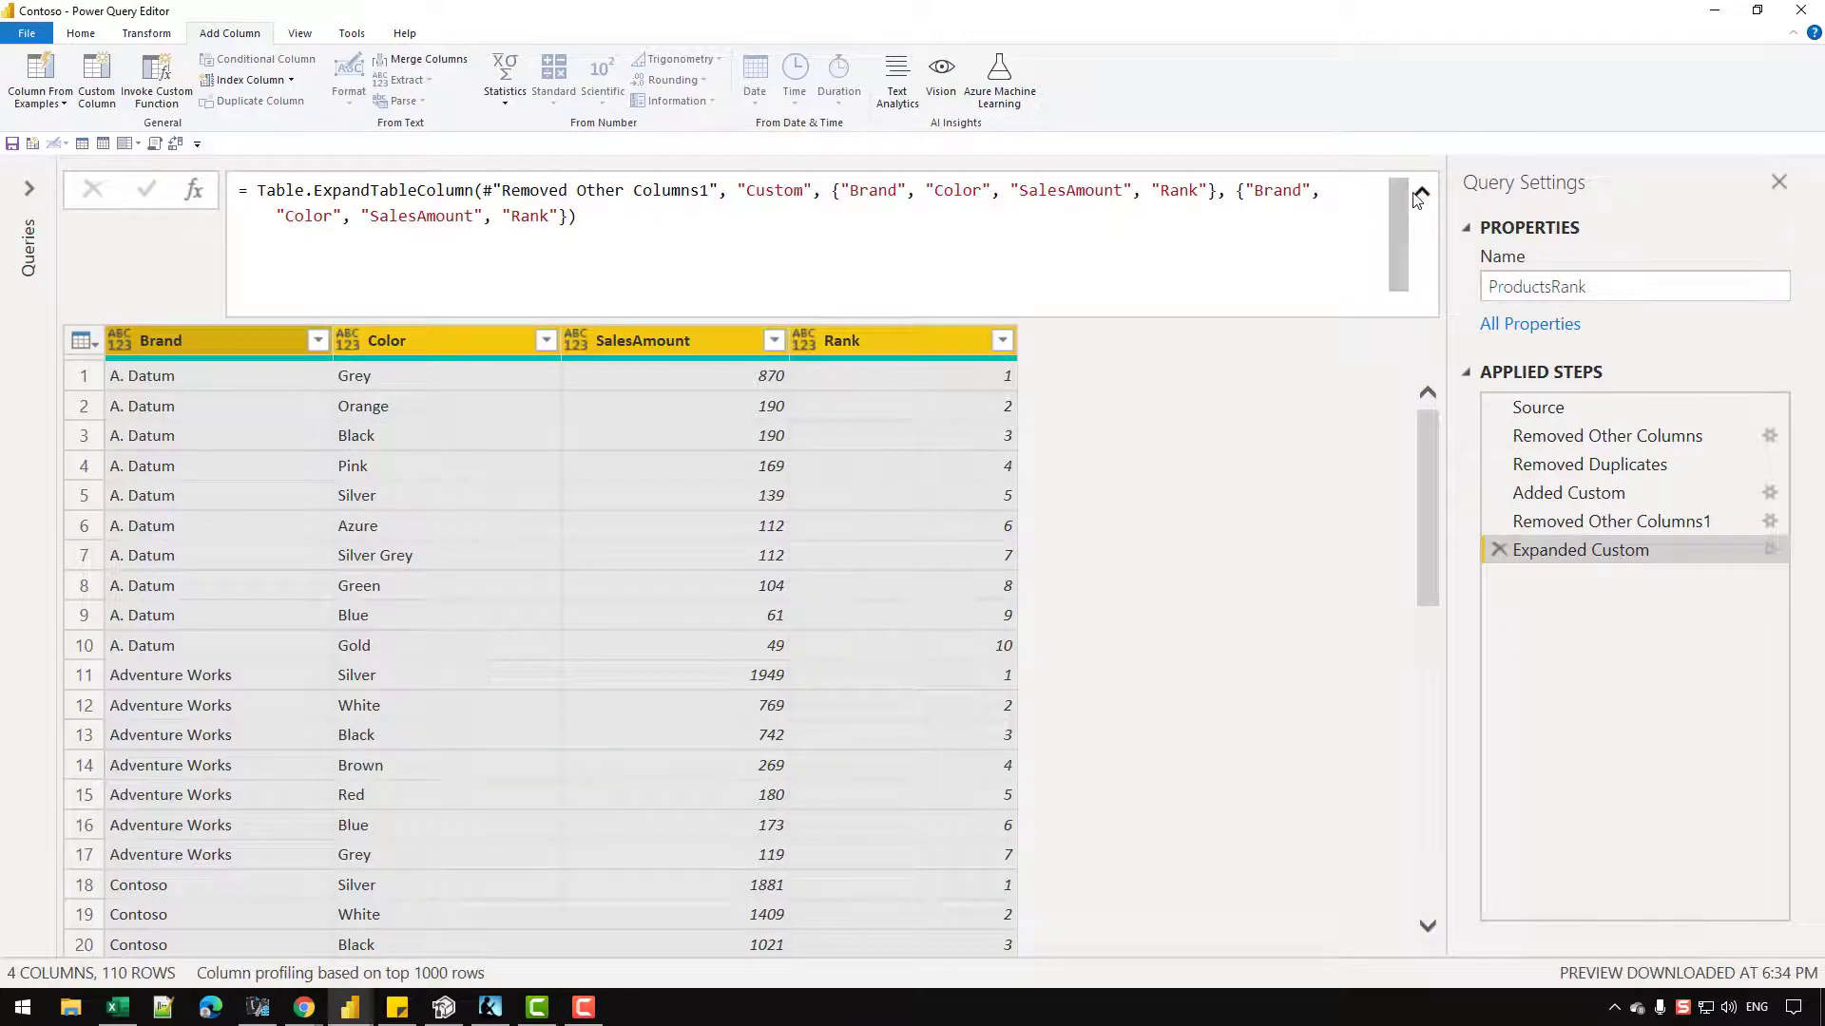
click(1419, 194)
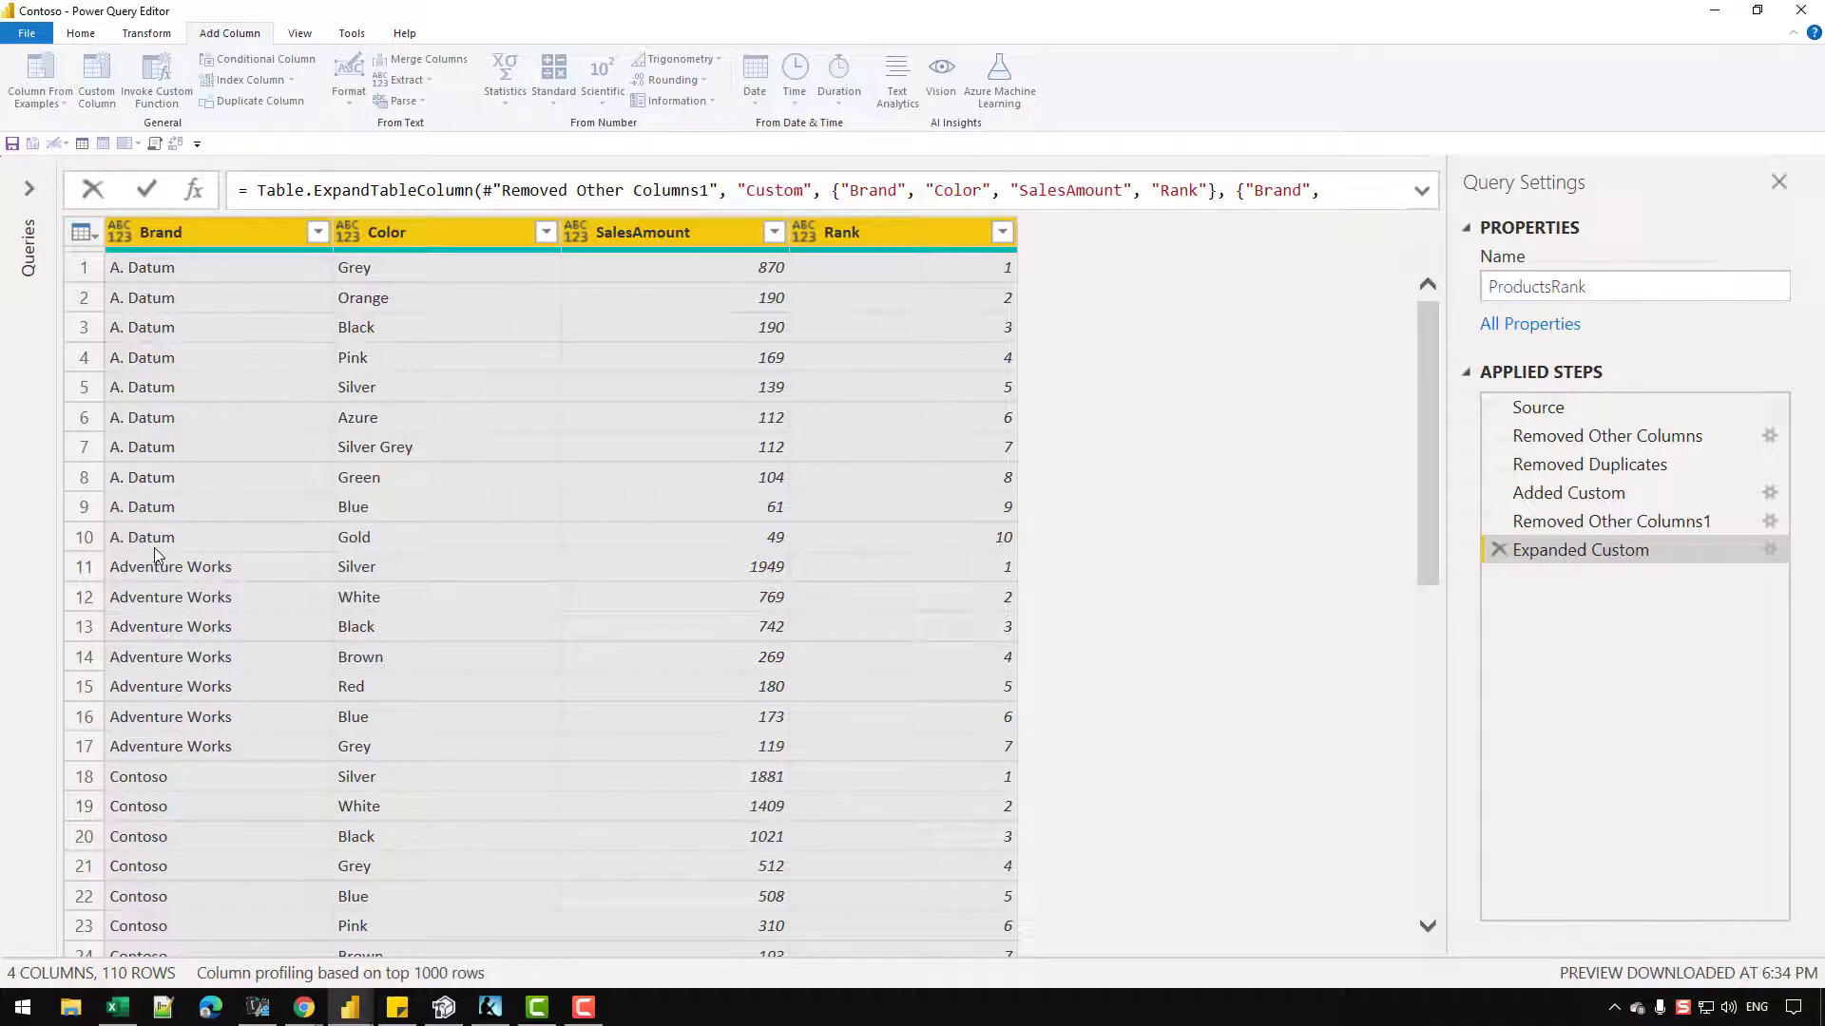
Step: Verify ranks restart per brand: A. Datum ends at rank 10, Adventure Works at 7
click(989, 274)
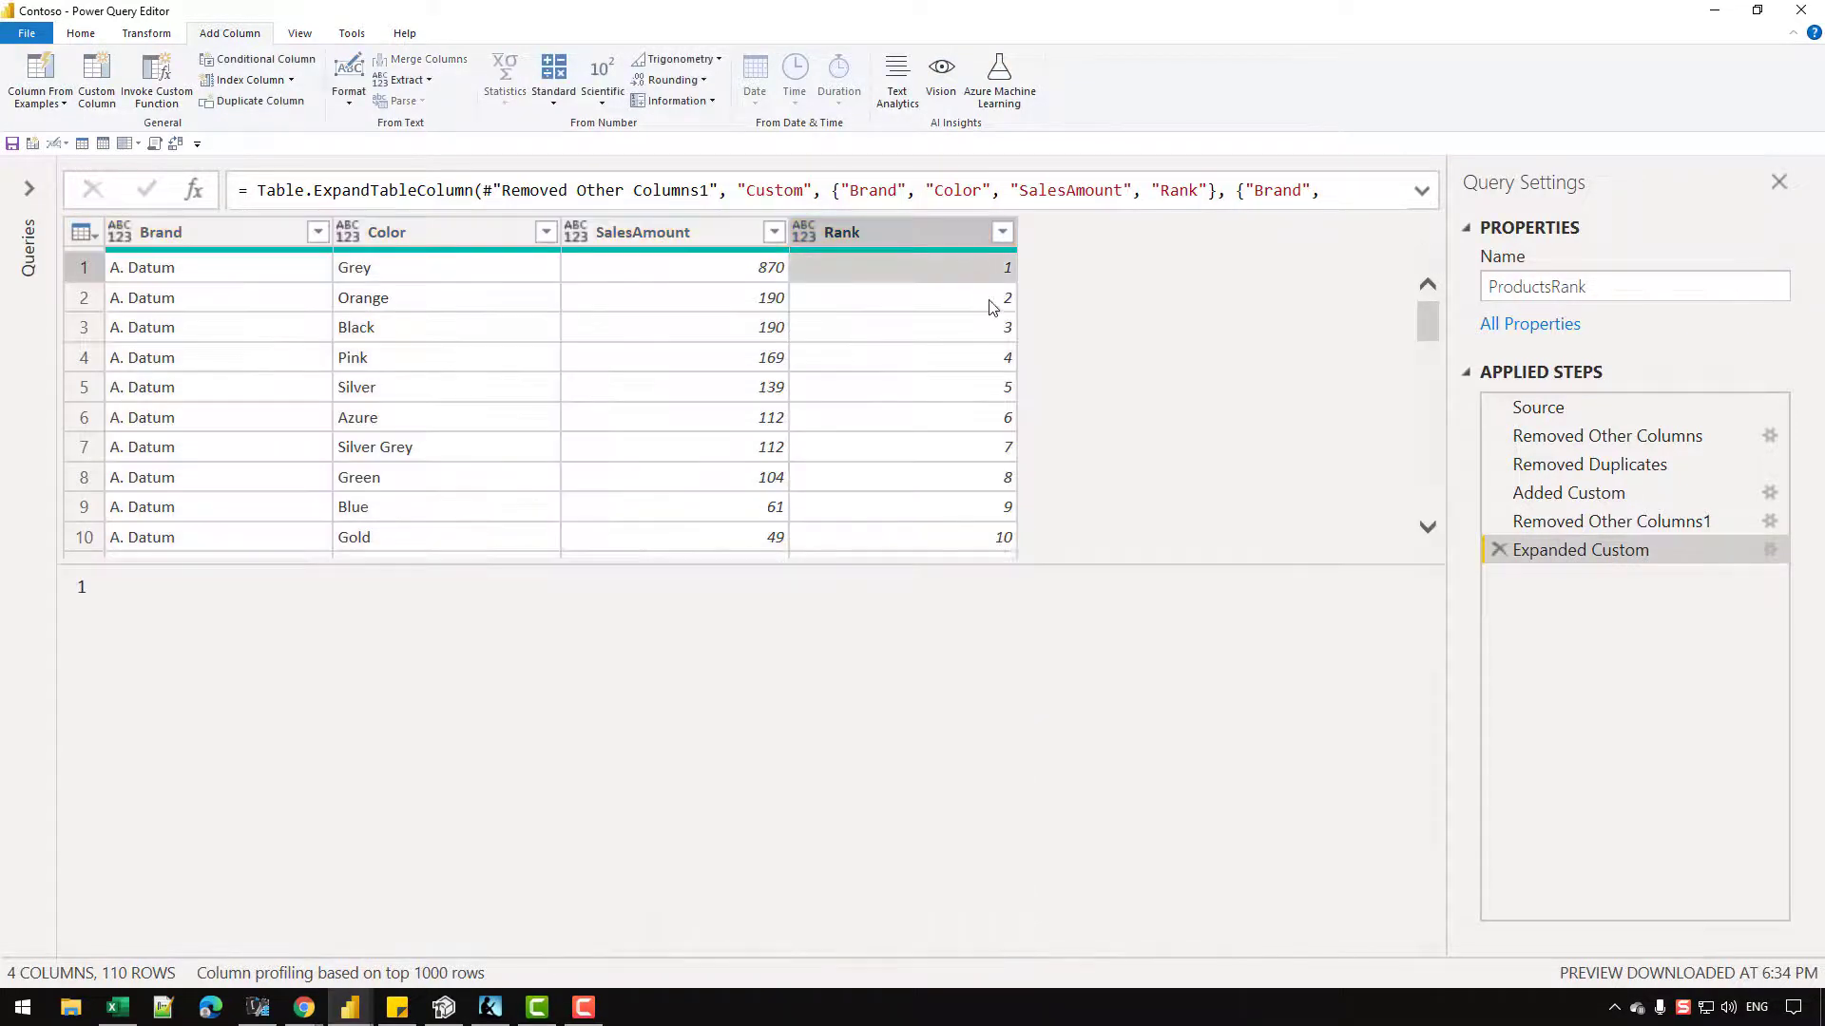
click(1003, 544)
drag(1181, 560, 1188, 873)
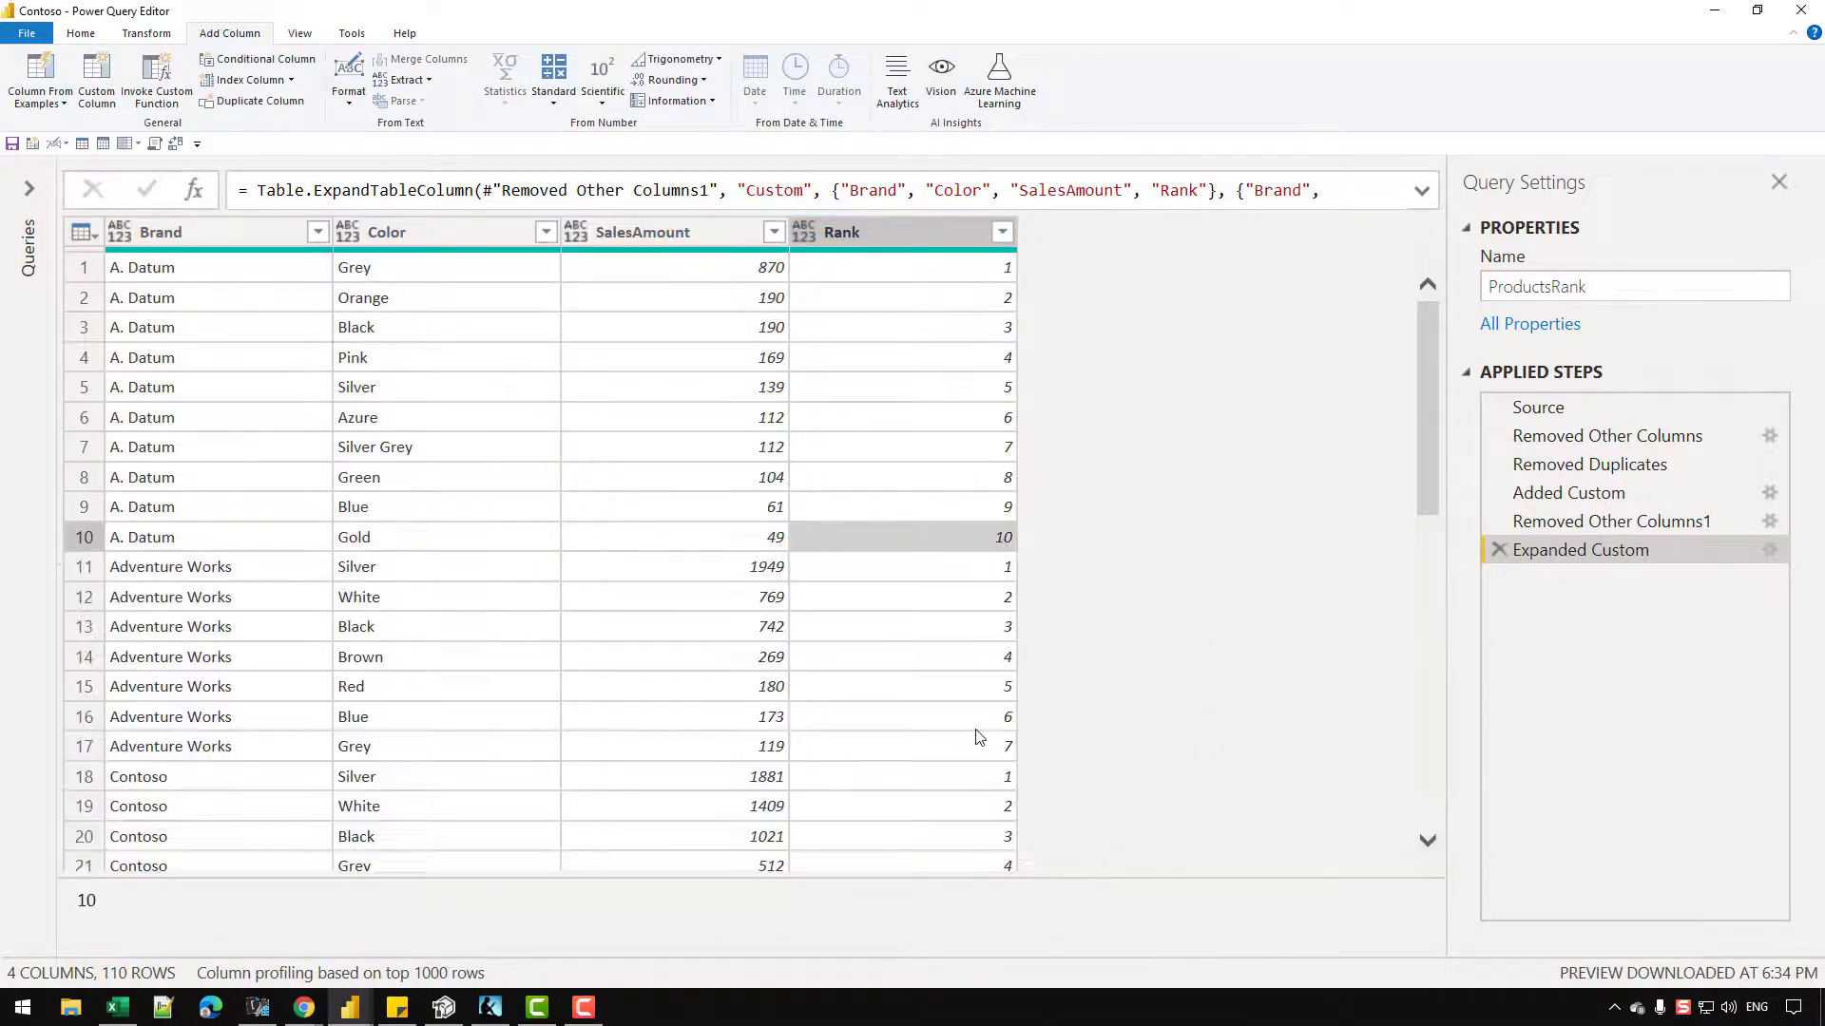
scroll(288, 473, down, 2)
scroll(288, 474, down, 1)
click(233, 378)
click(1006, 389)
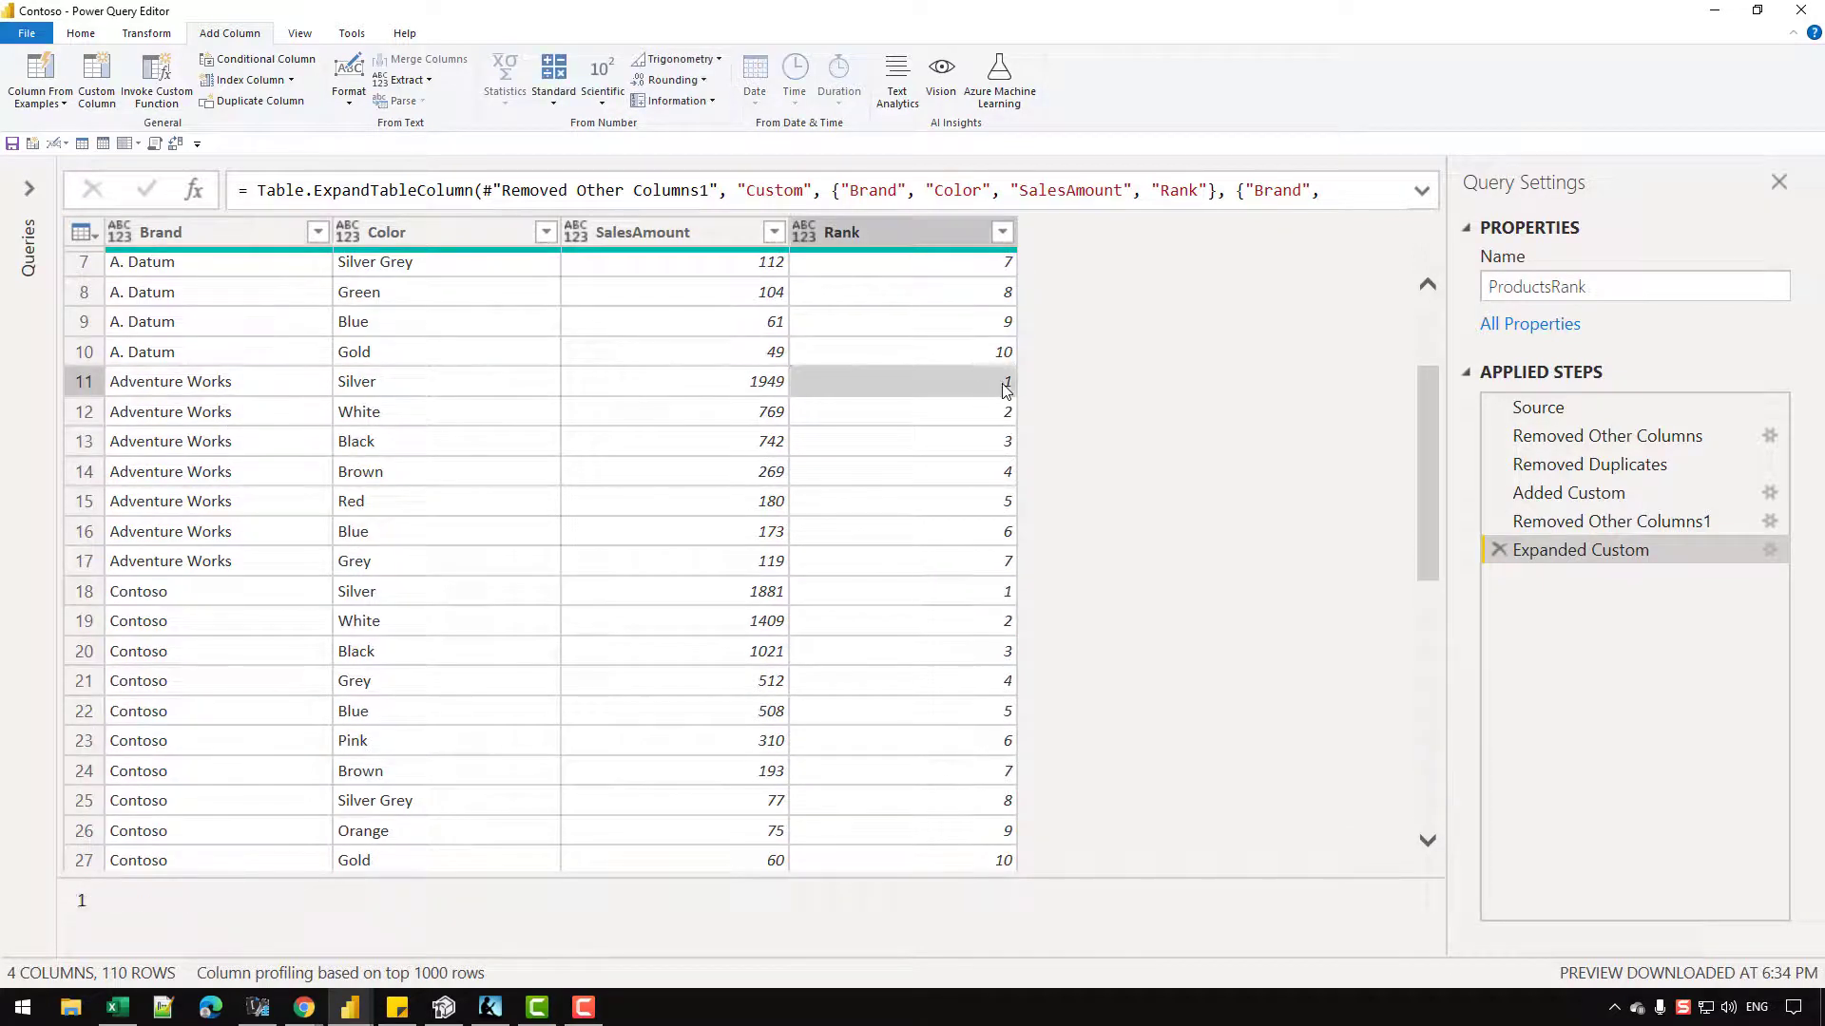
click(1010, 570)
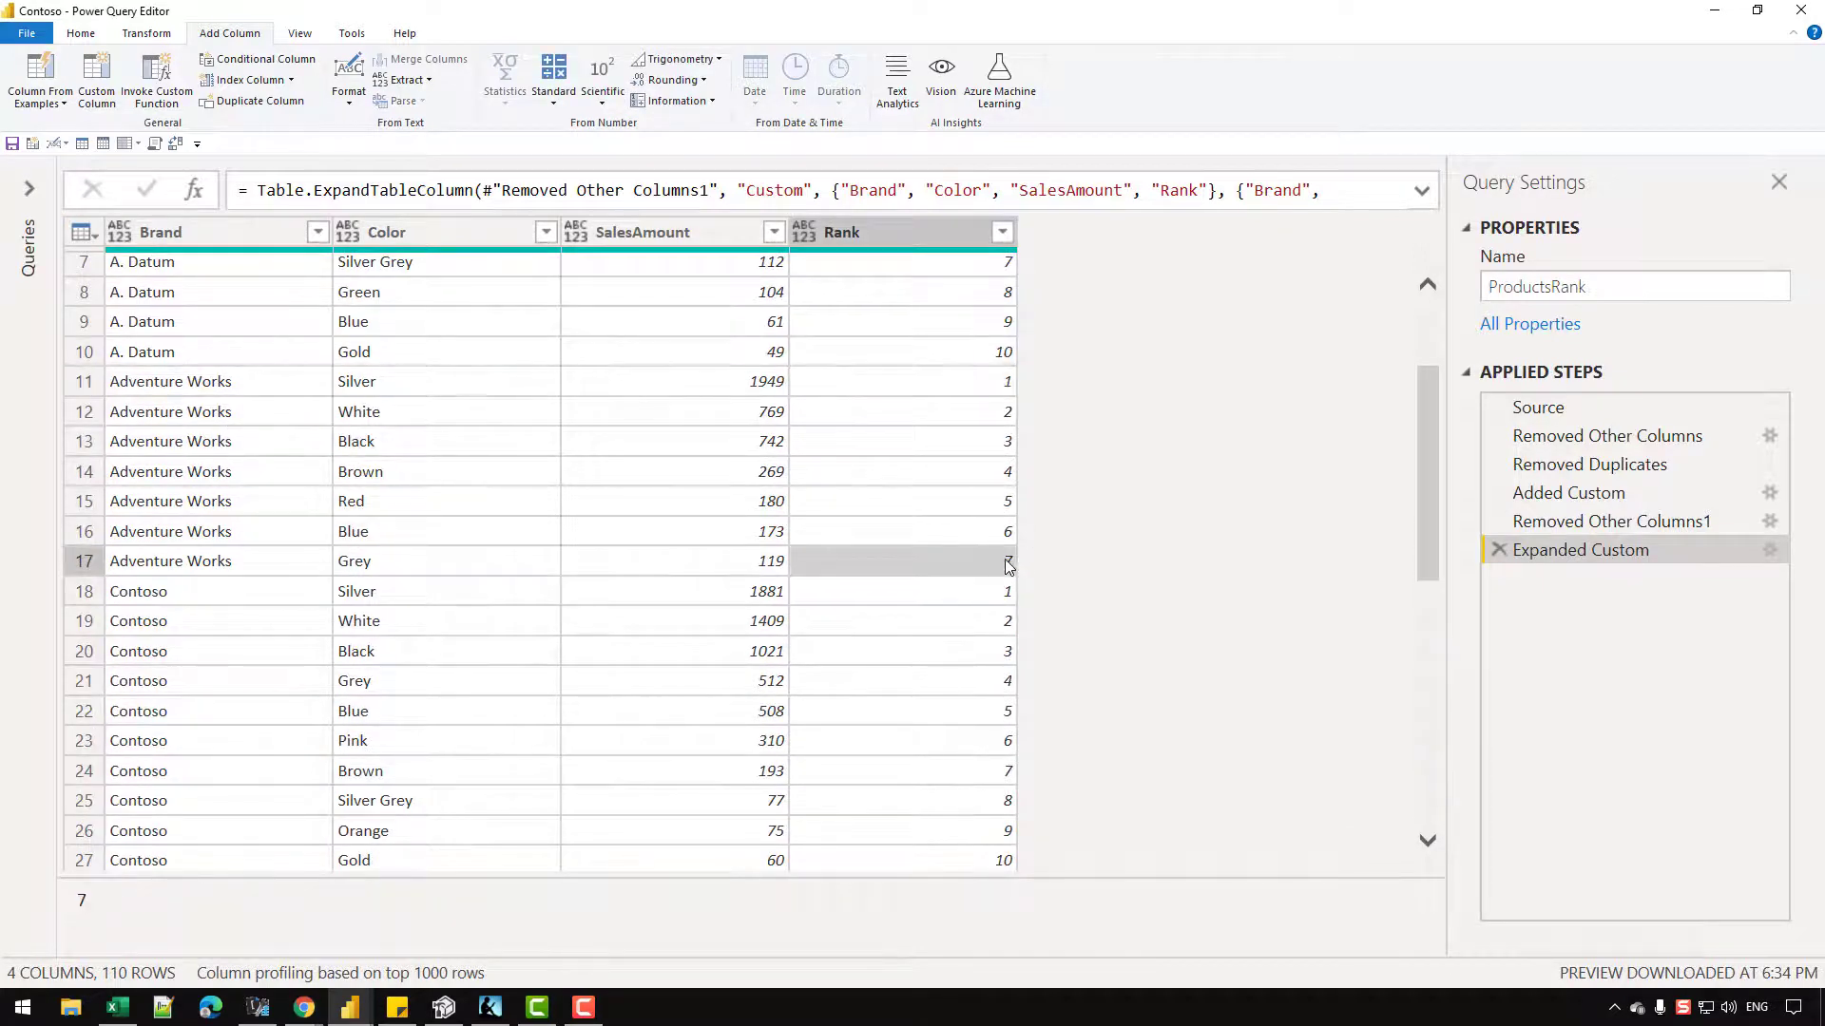
Step: Confirm Contoso ranks run from 1 to 13, then select all four columns
scroll(233, 311, down, 3)
click(173, 323)
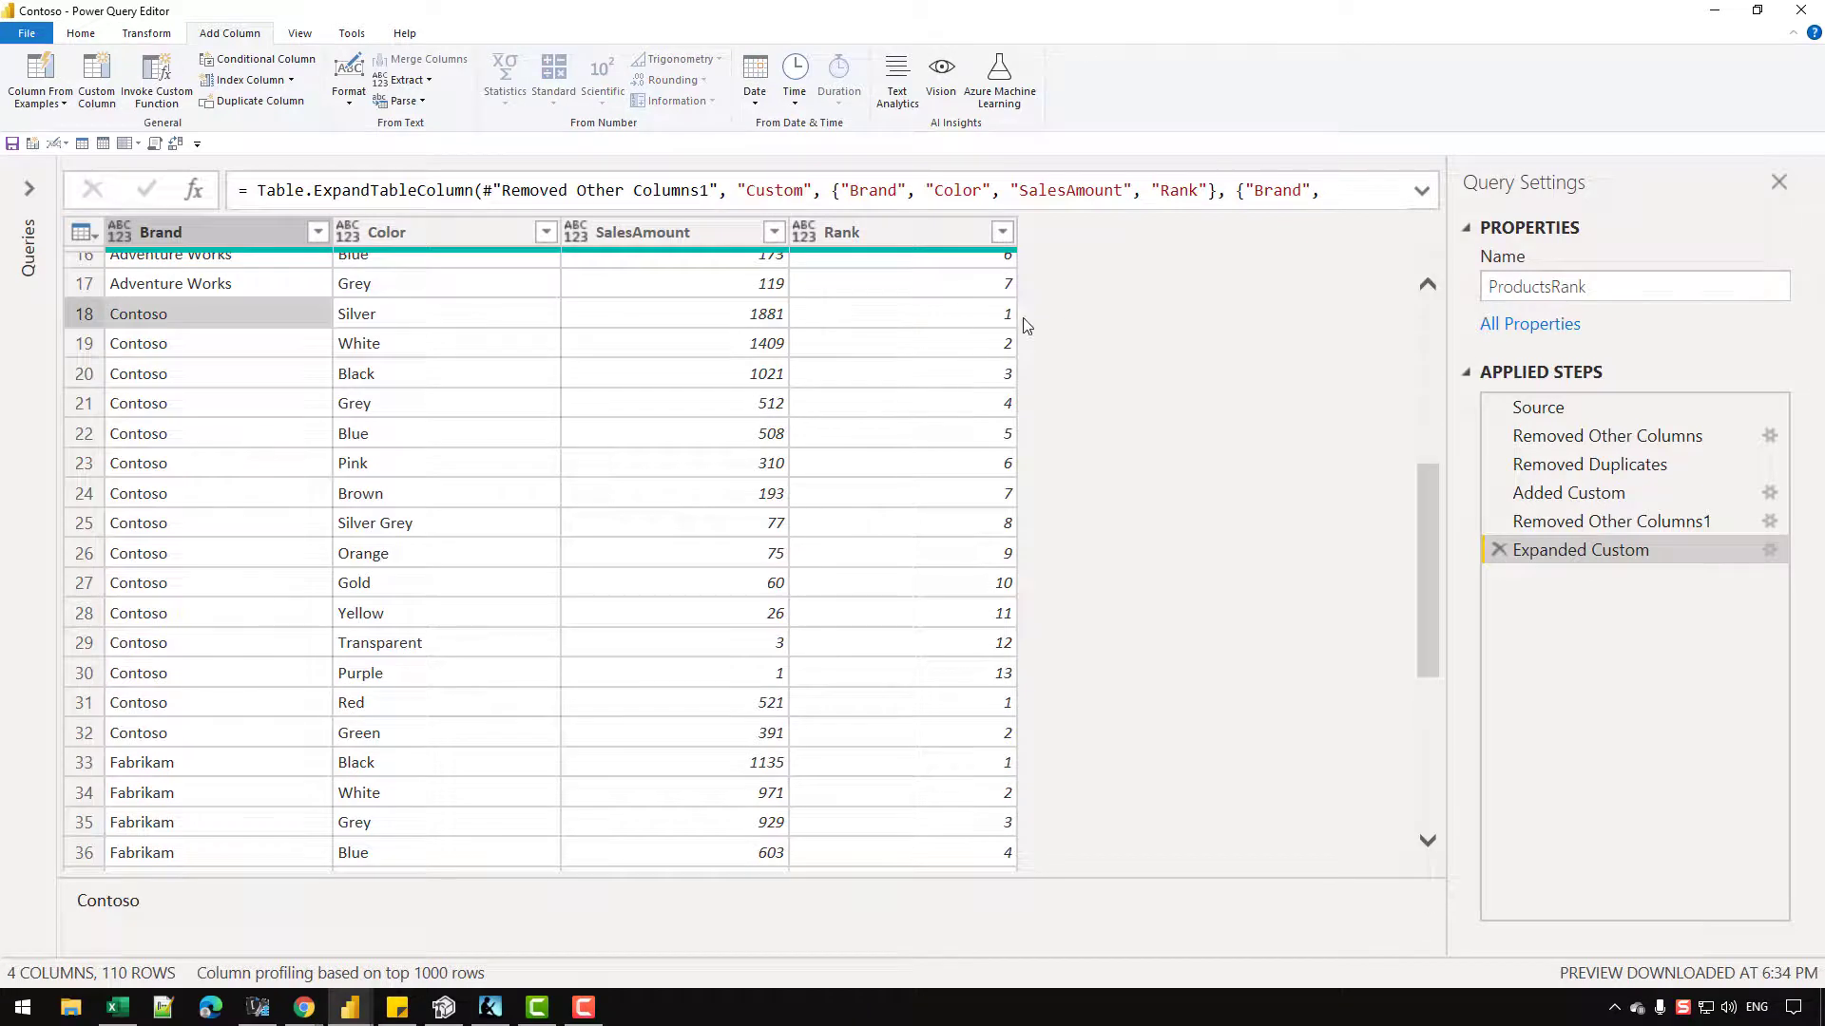
click(983, 320)
scroll(988, 323, down, 1)
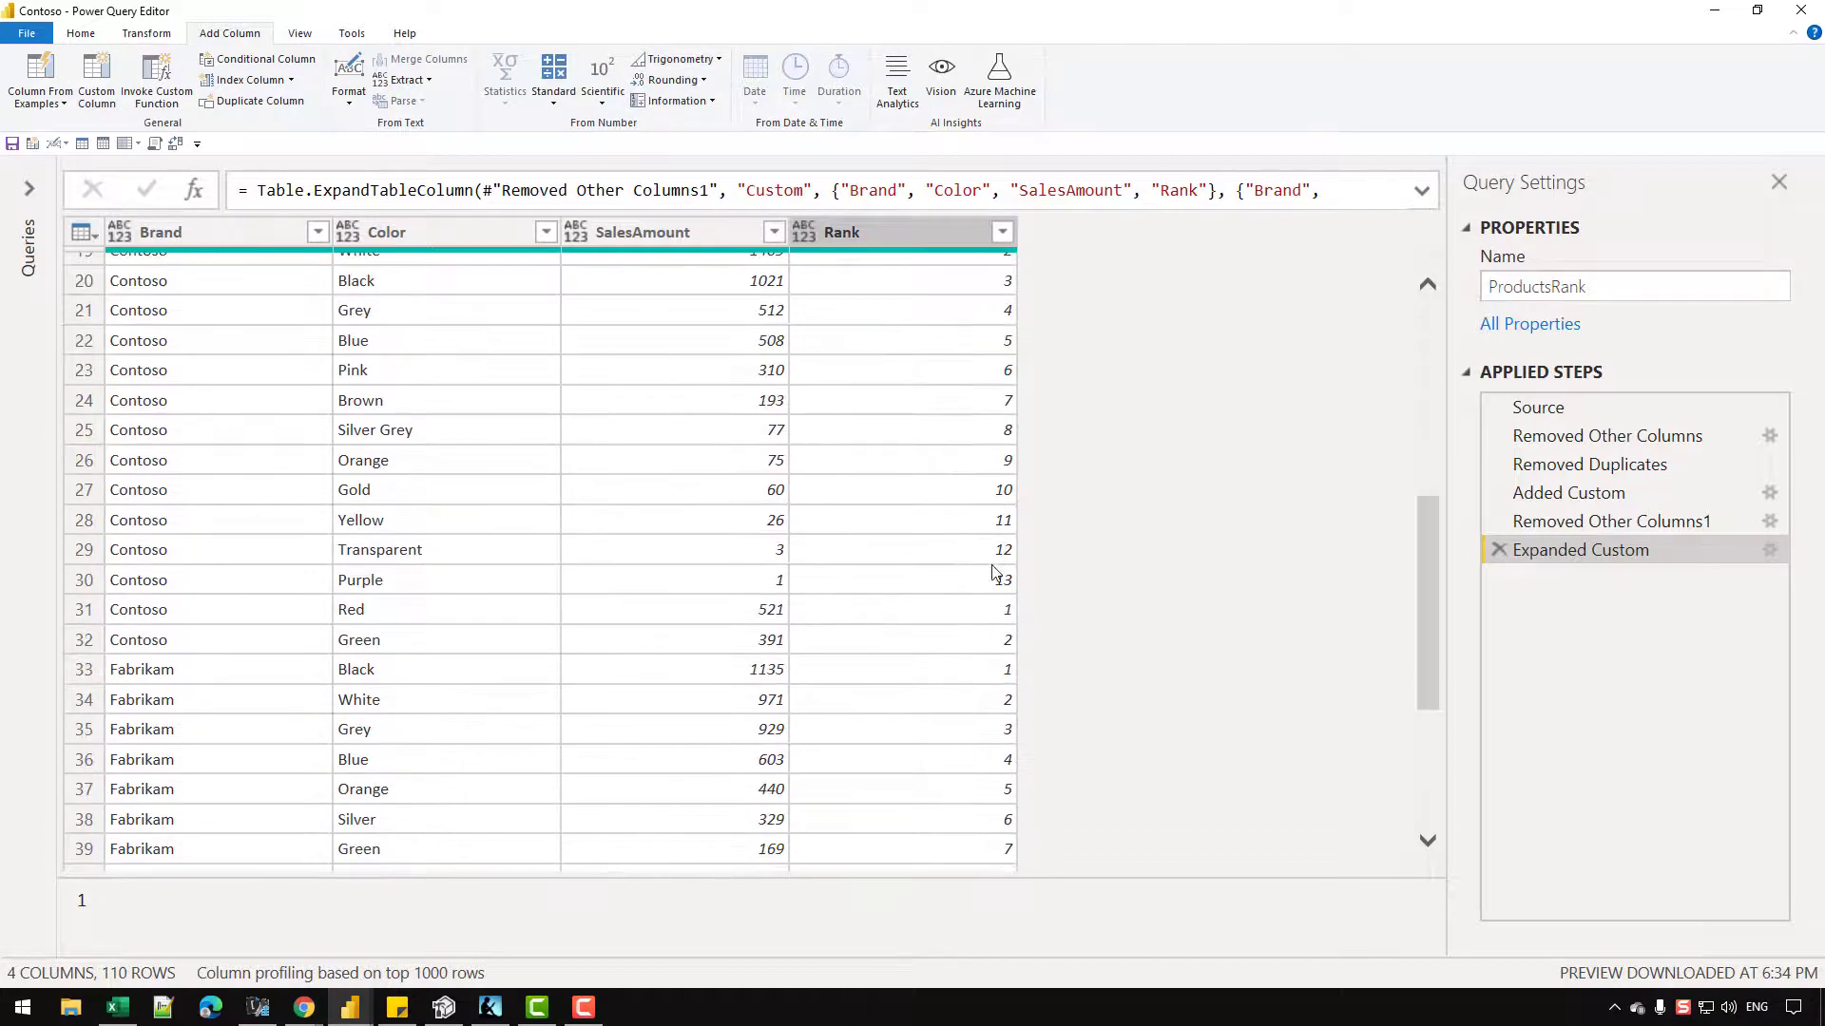
click(987, 573)
scroll(986, 568, up, 6)
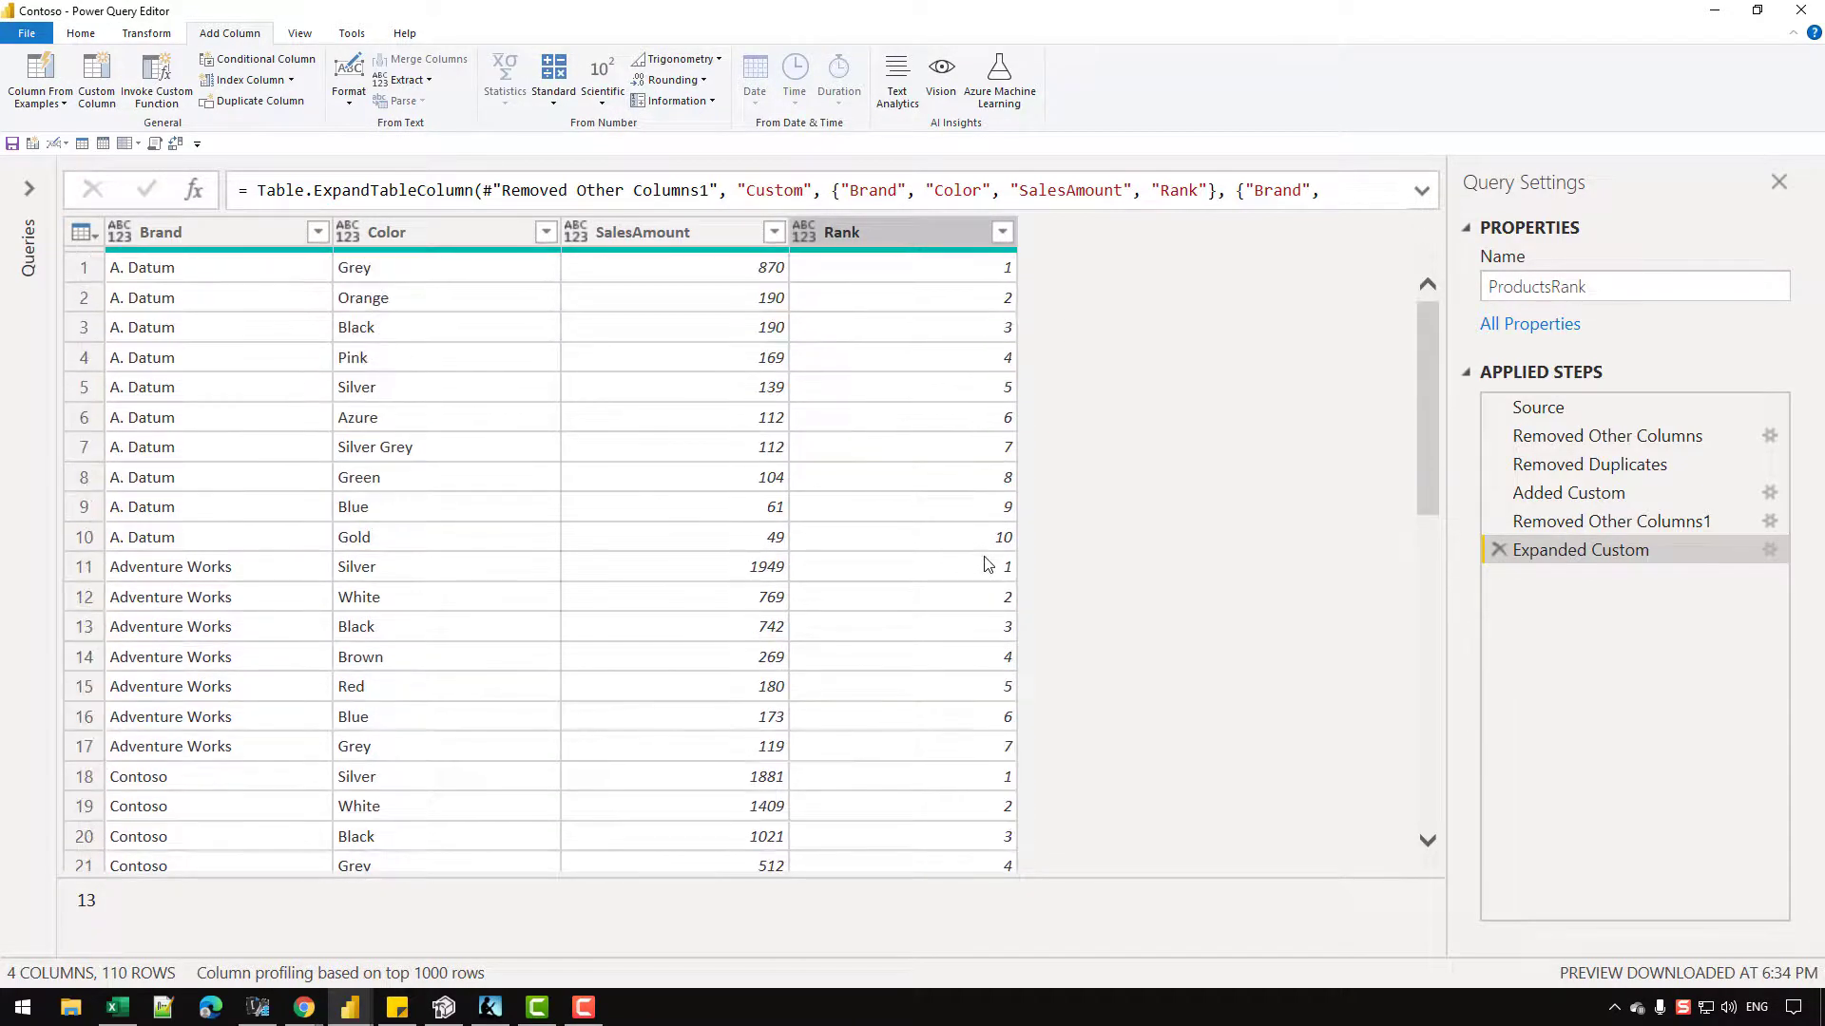
click(903, 232)
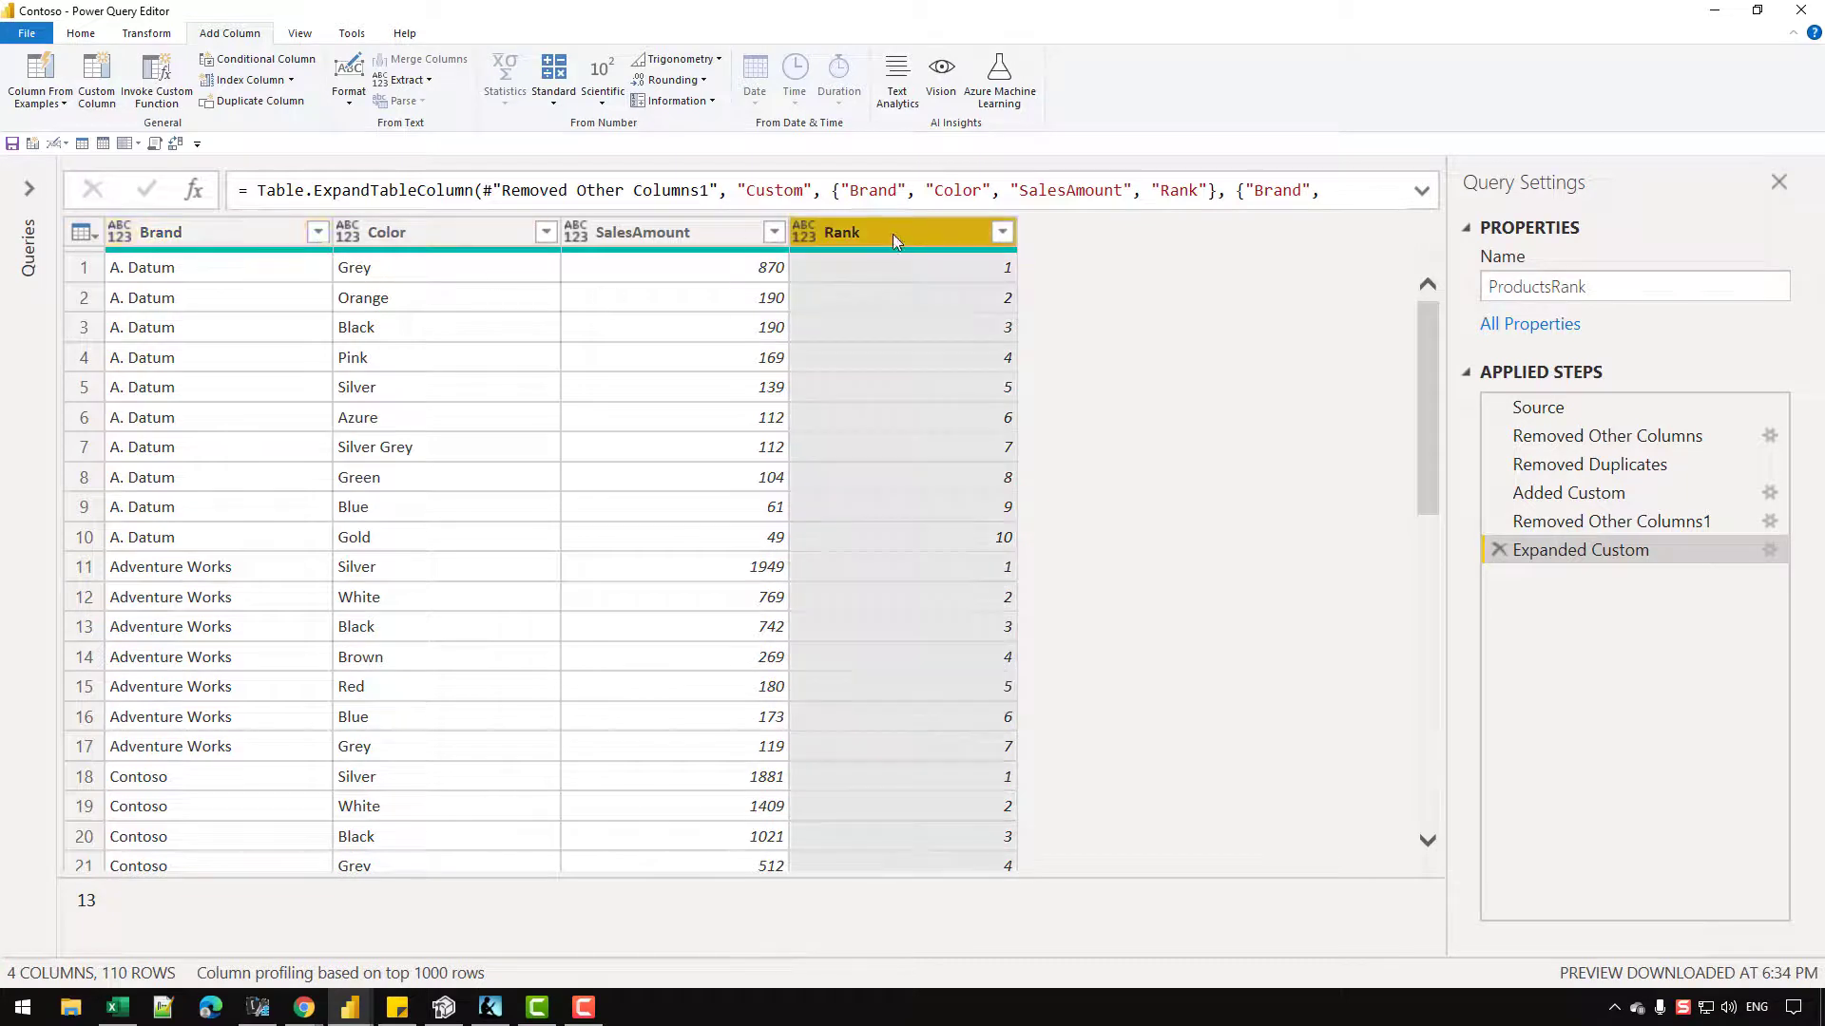
shift+click(190, 232)
Step: Run Detect Data Type on the four columns and confirm Brand values are text
click(146, 33)
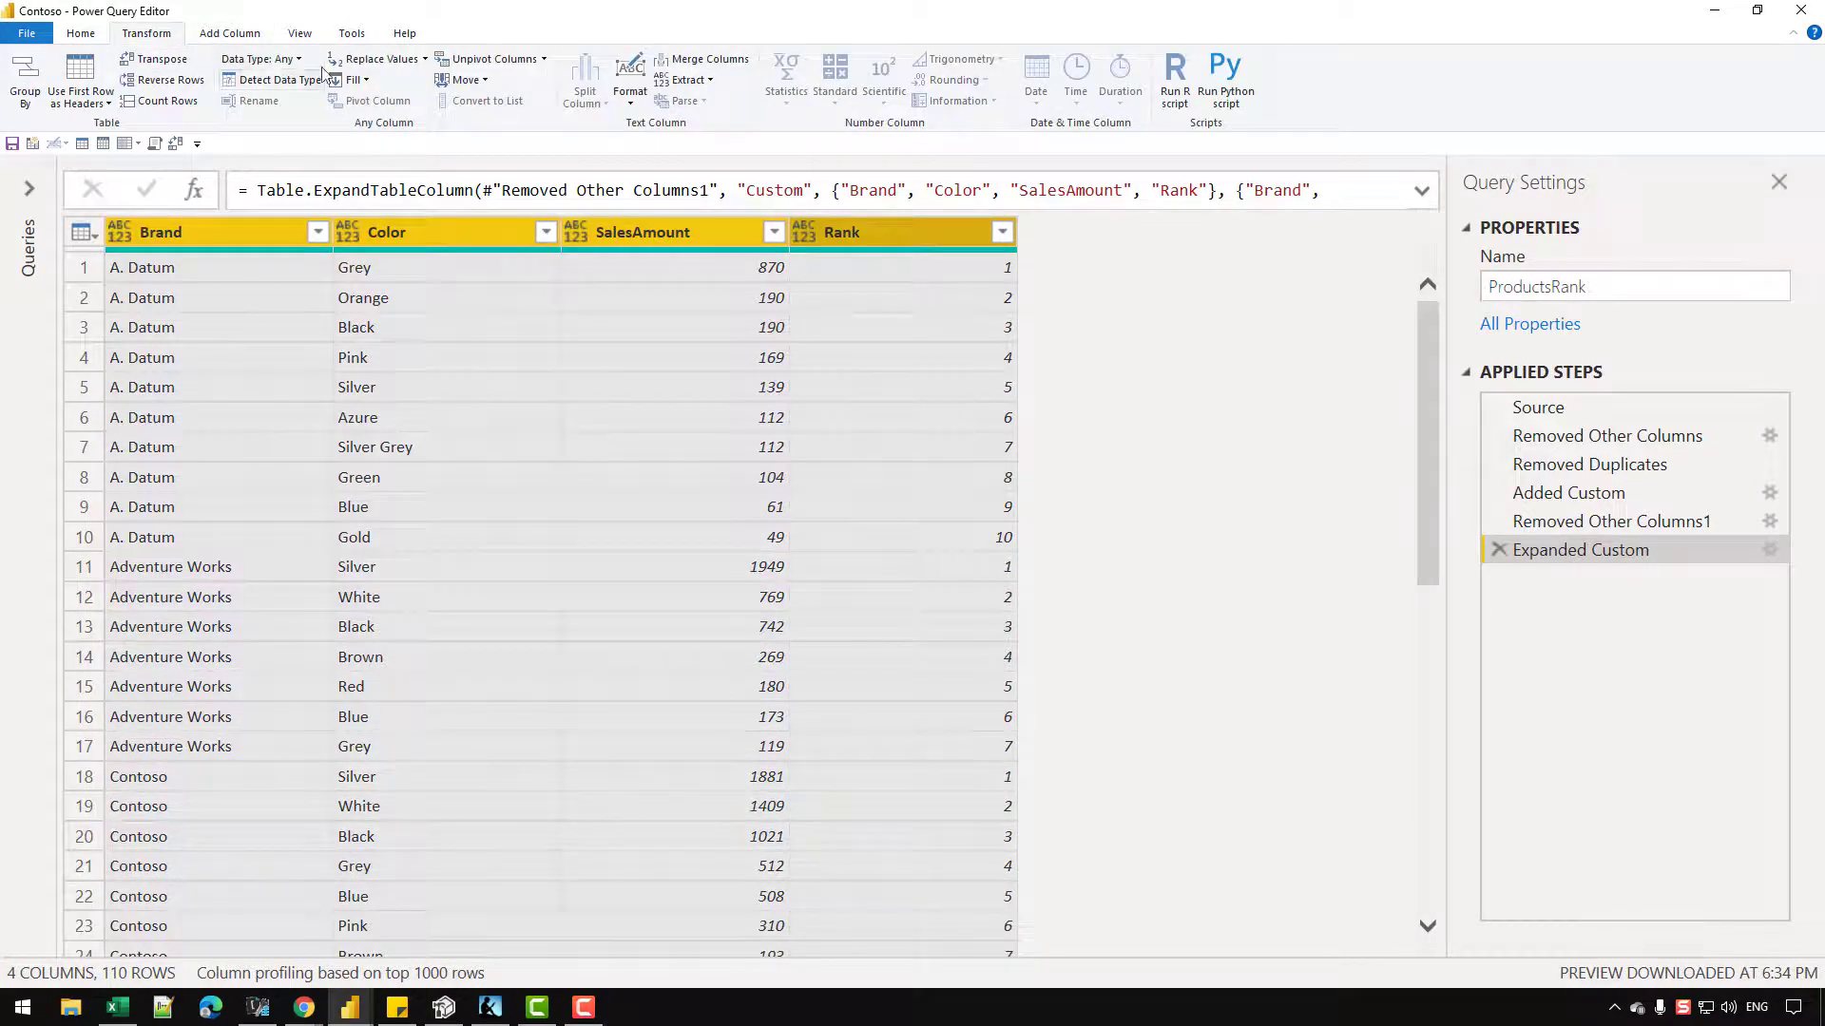
click(288, 87)
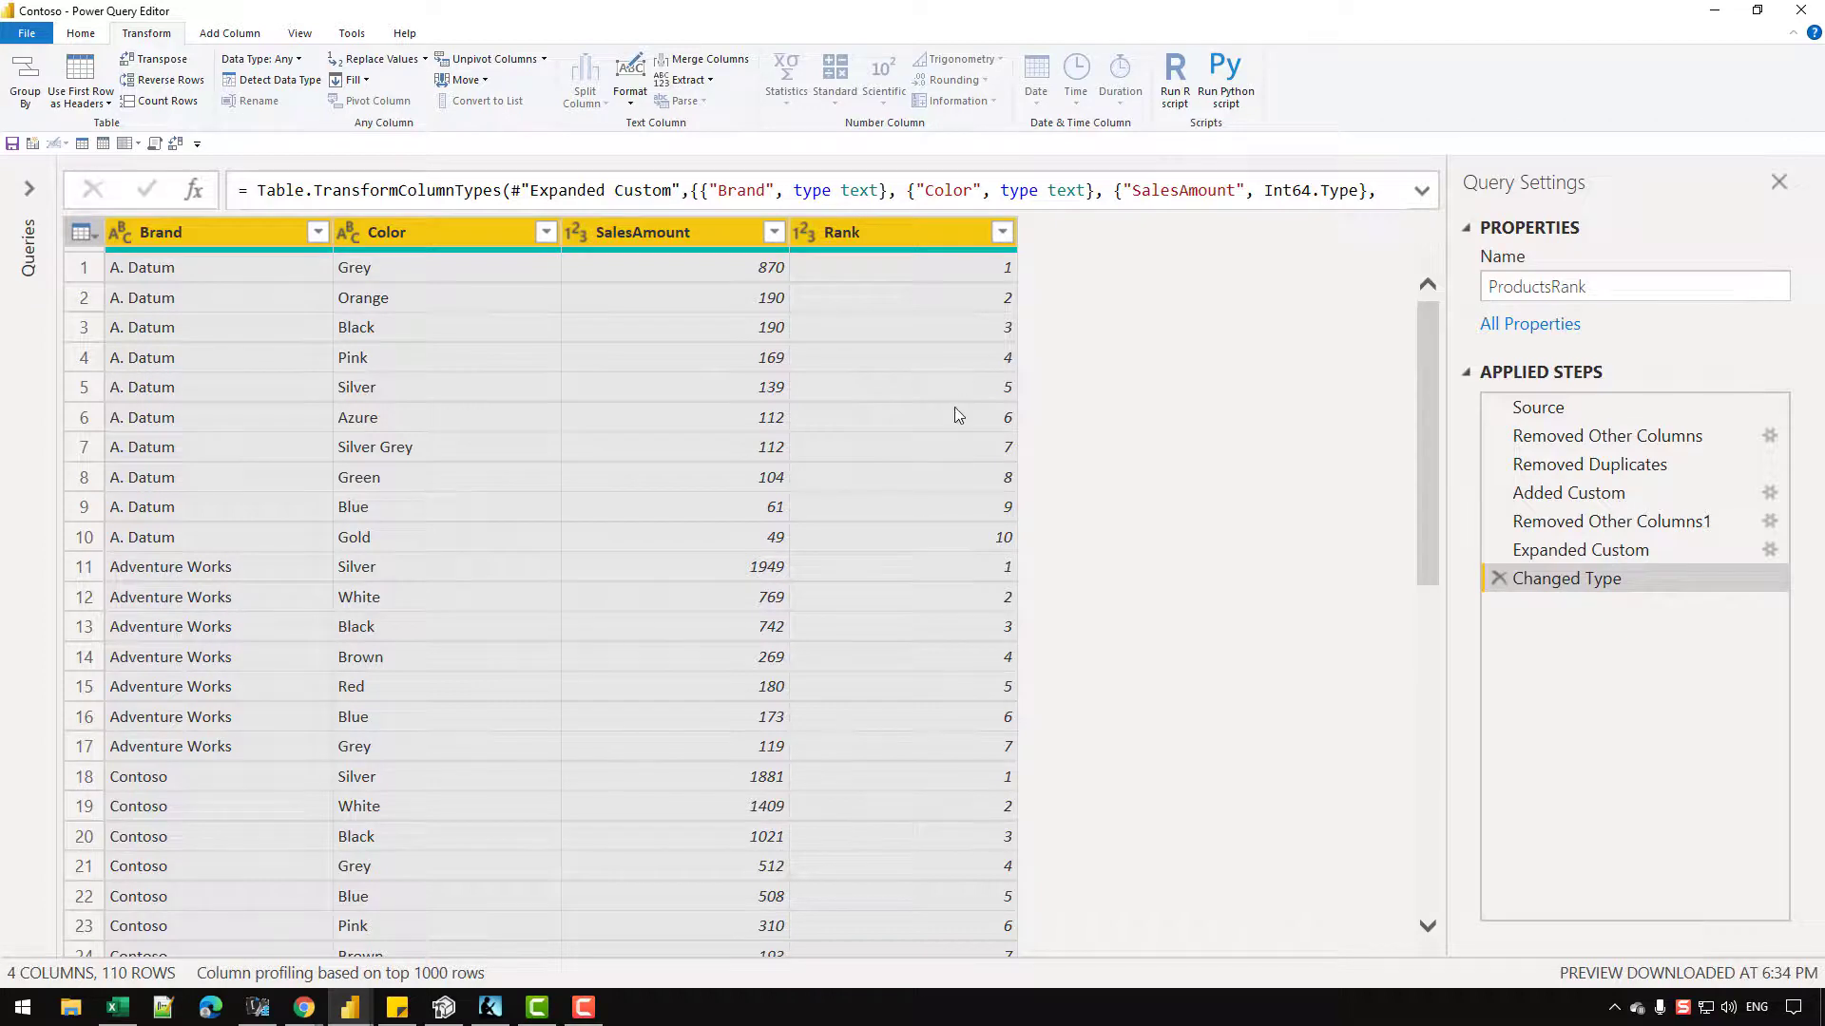
scroll(956, 415, down, 7)
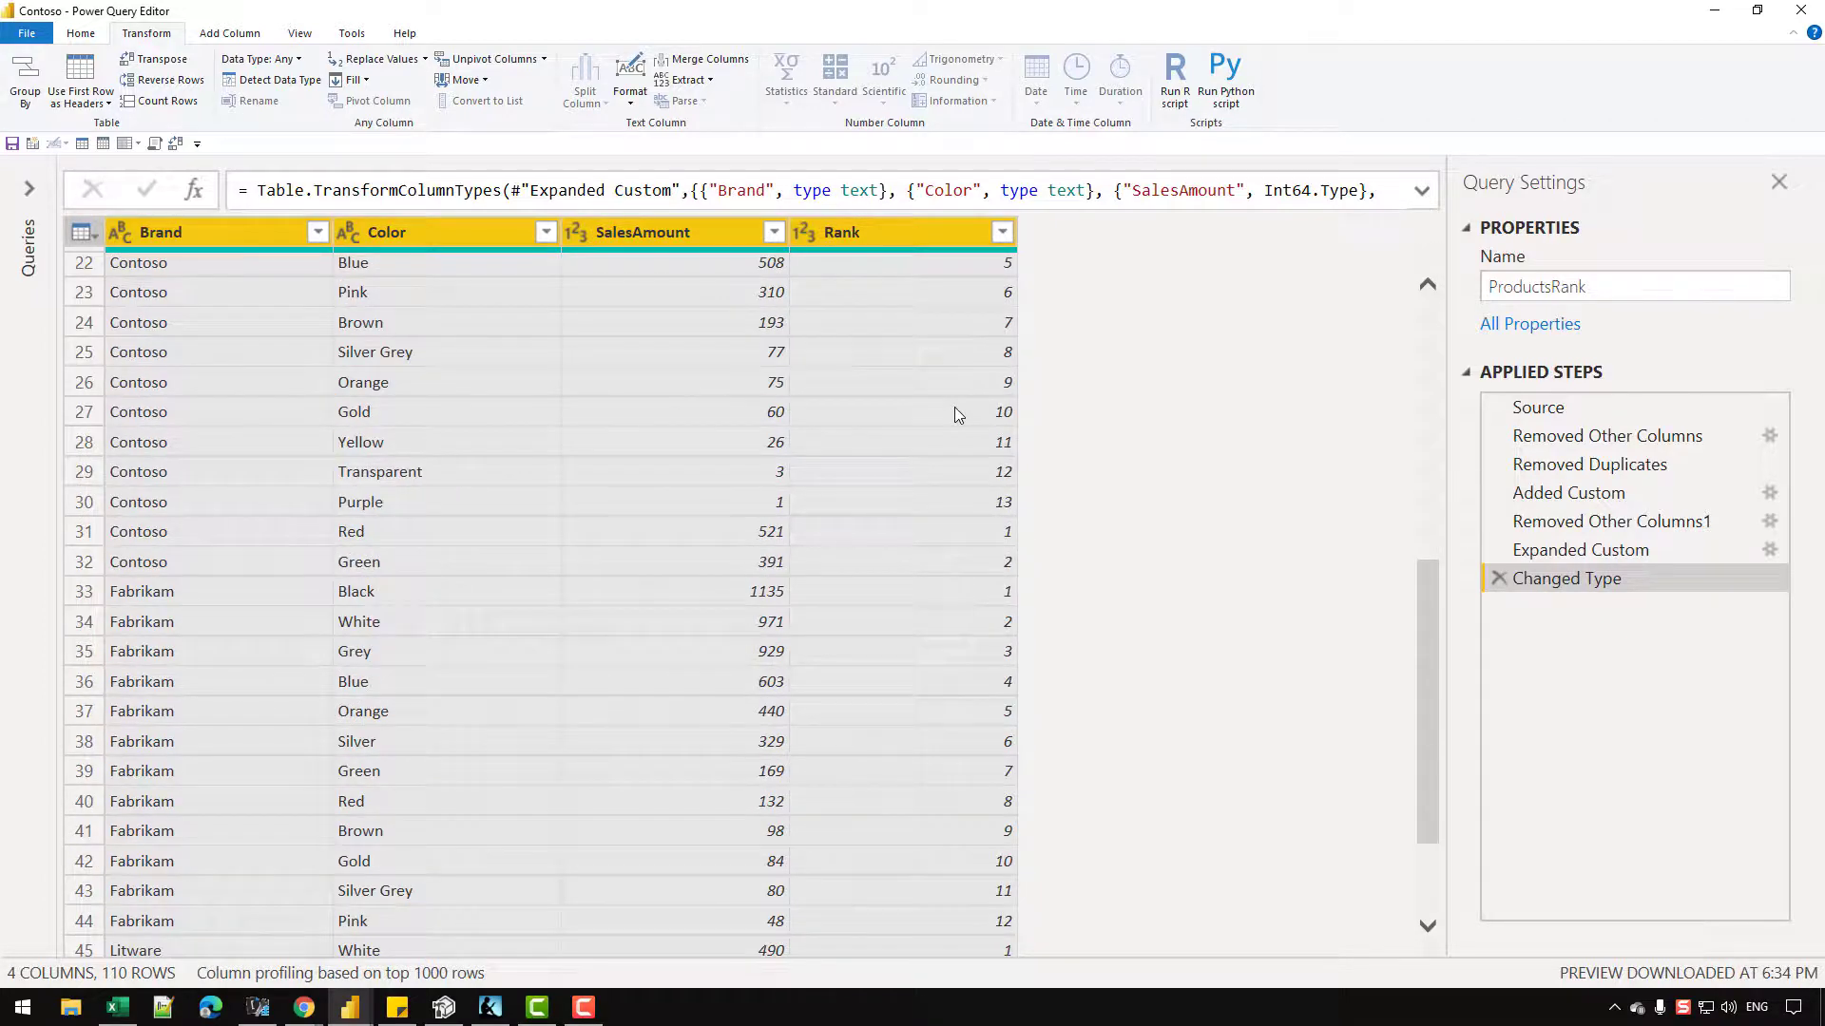
scroll(1102, 418, up, 7)
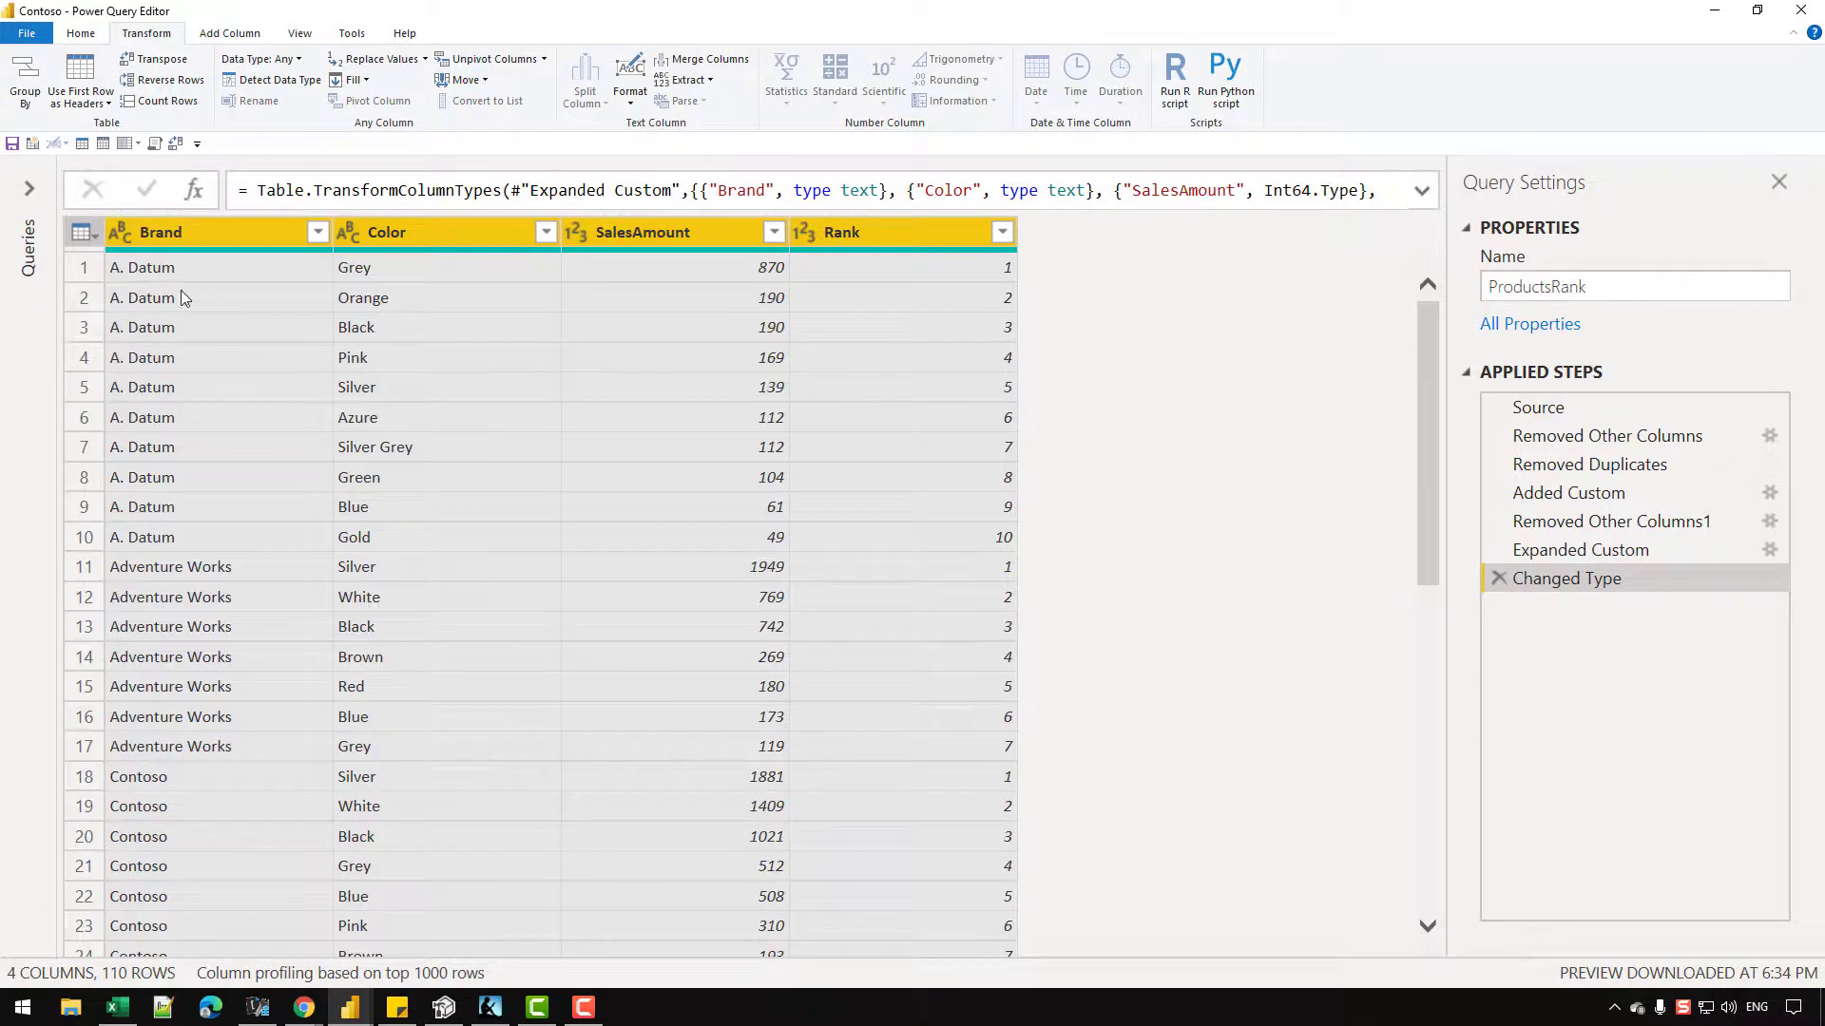
click(183, 274)
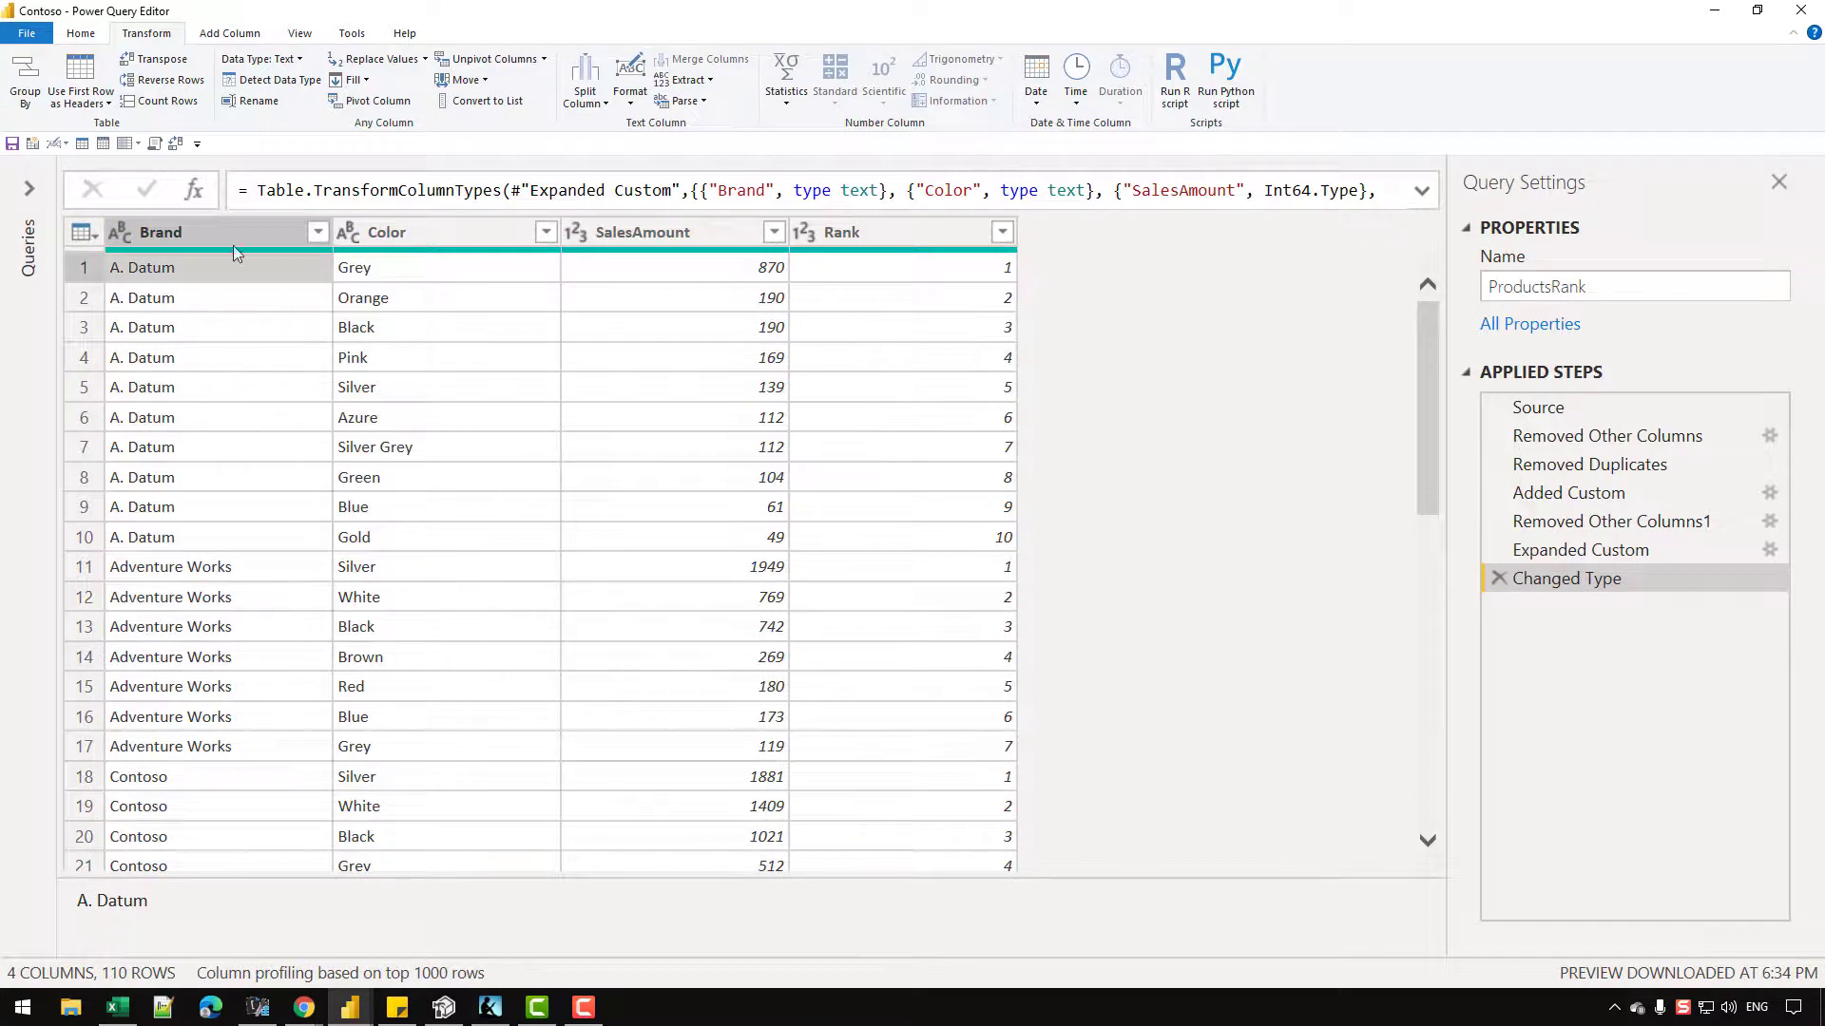